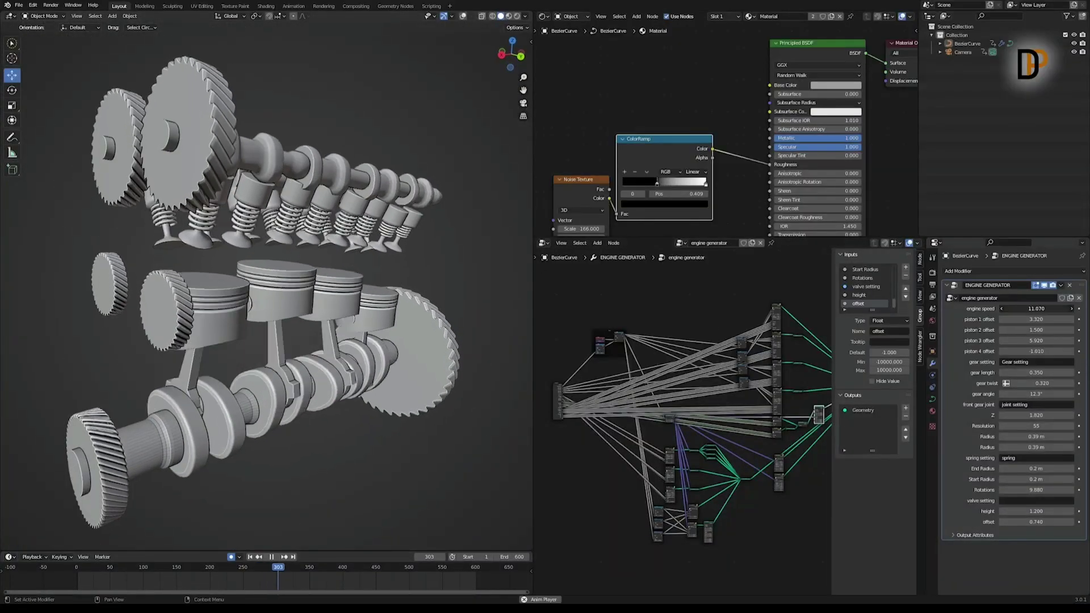
- Set the engine speed to 5.950 and the offsets of pistons 1 to 4 to 4.060, 2.450, 6.460 and -27.140
mouse_move(1036, 308)
mouse_down()
mouse_move(1000, 309)
mouse_move(1057, 319)
mouse_move(1022, 319)
mouse_up()
click(271, 557)
drag(1036, 330, 1045, 330)
drag(1036, 341, 1042, 340)
drag(1036, 351, 965, 351)
- Set the engine's gear length to 0.430, gear twist to -0.180 and gear angle to 14.5°
middle_drag(375, 358, 373, 323)
drag(1036, 372, 1041, 372)
scroll(279, 433, up, 3)
shift+middle_drag(280, 433, 488, 392)
mouse_move(1039, 383)
mouse_down()
mouse_move(1006, 384)
mouse_move(1048, 394)
mouse_up()
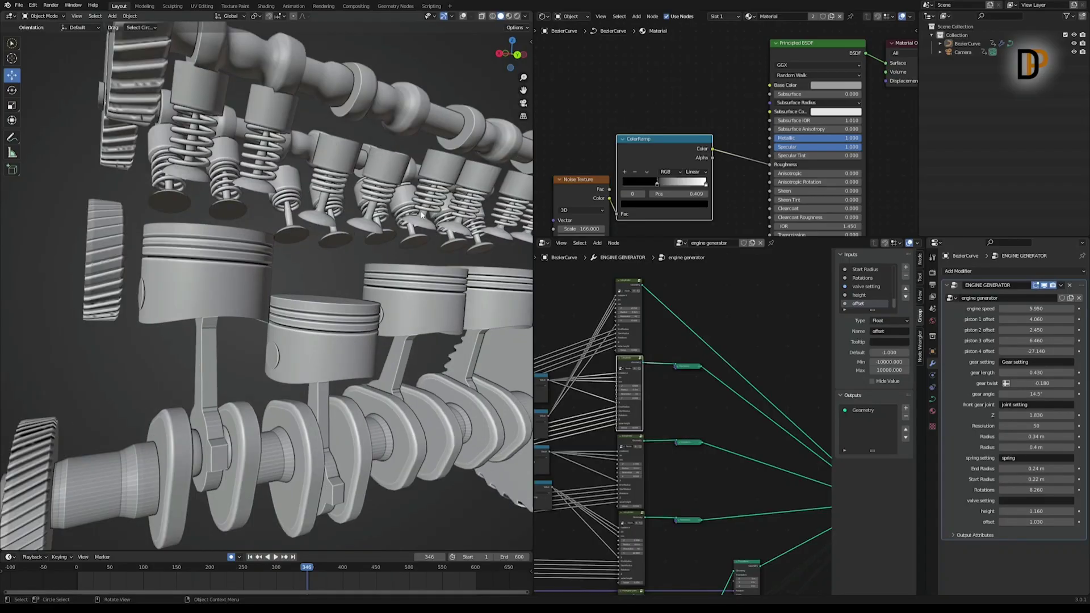
- Mute the second, third and fourth piston node groups in the engine generator one after another
middle_drag(421, 215, 352, 299)
scroll(387, 253, down, 2)
middle_drag(387, 253, 370, 263)
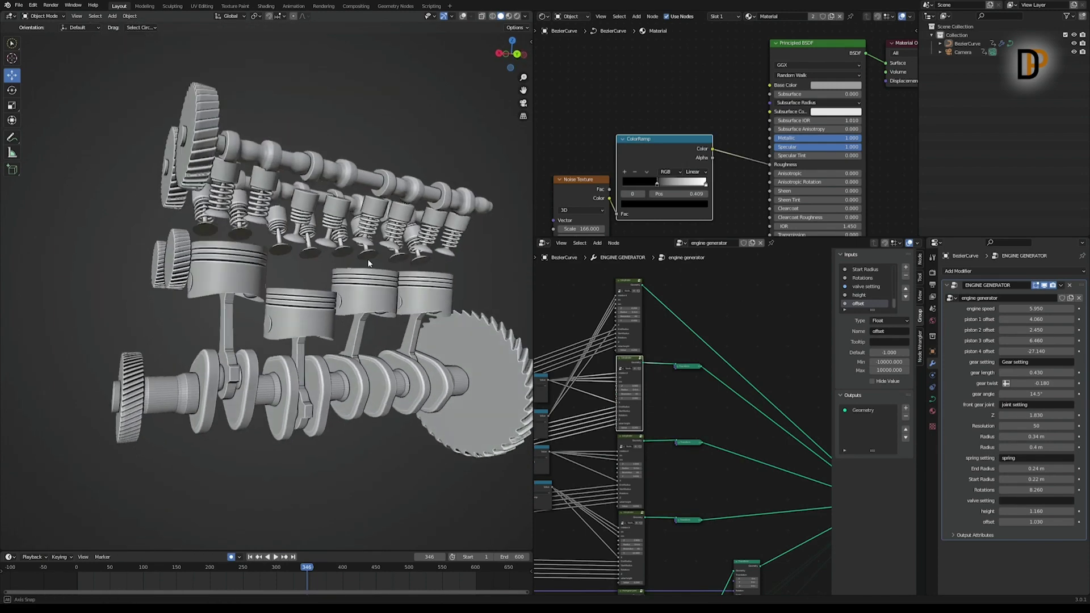
scroll(224, 265, up, 1)
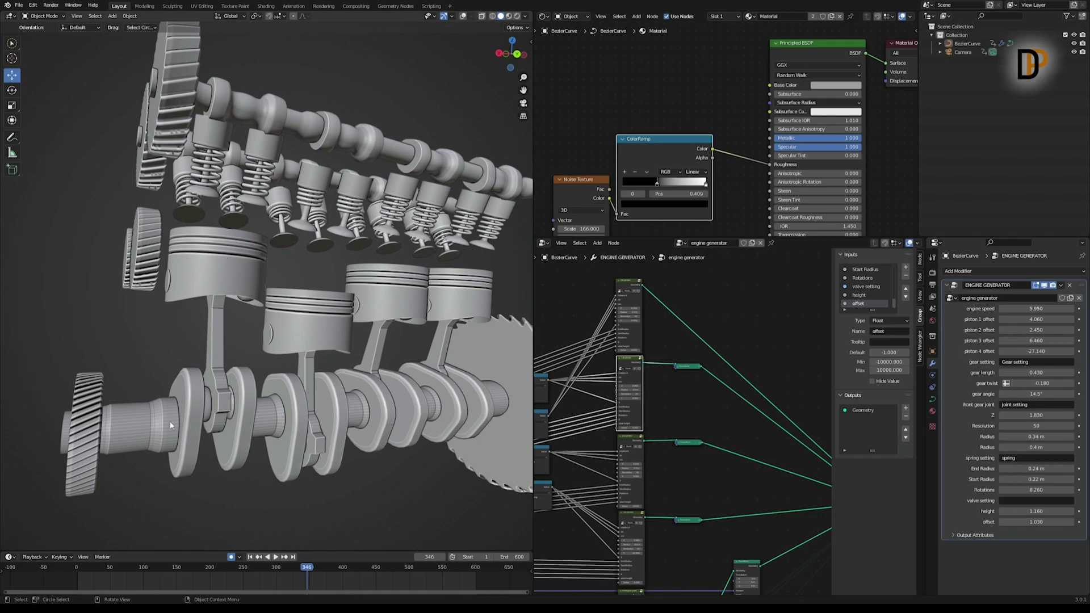
middle_drag(76, 385, 318, 249)
key(m)
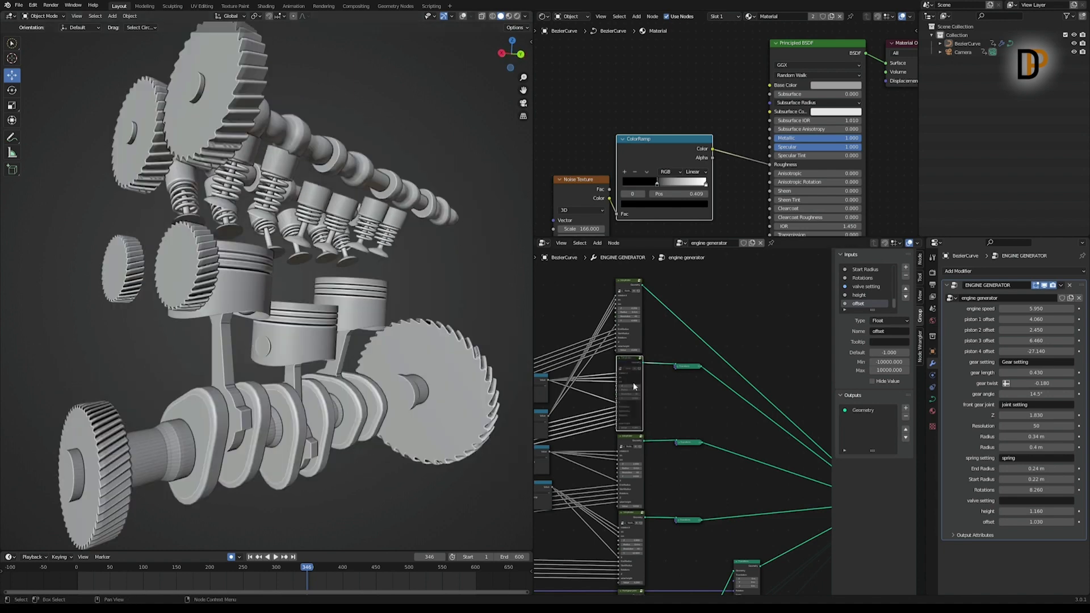
click(631, 454)
key(m)
click(633, 519)
key(m)
- Unmute the fourth, third and second piston node groups of the engine generator
middle_drag(409, 355, 340, 346)
key(m)
click(630, 454)
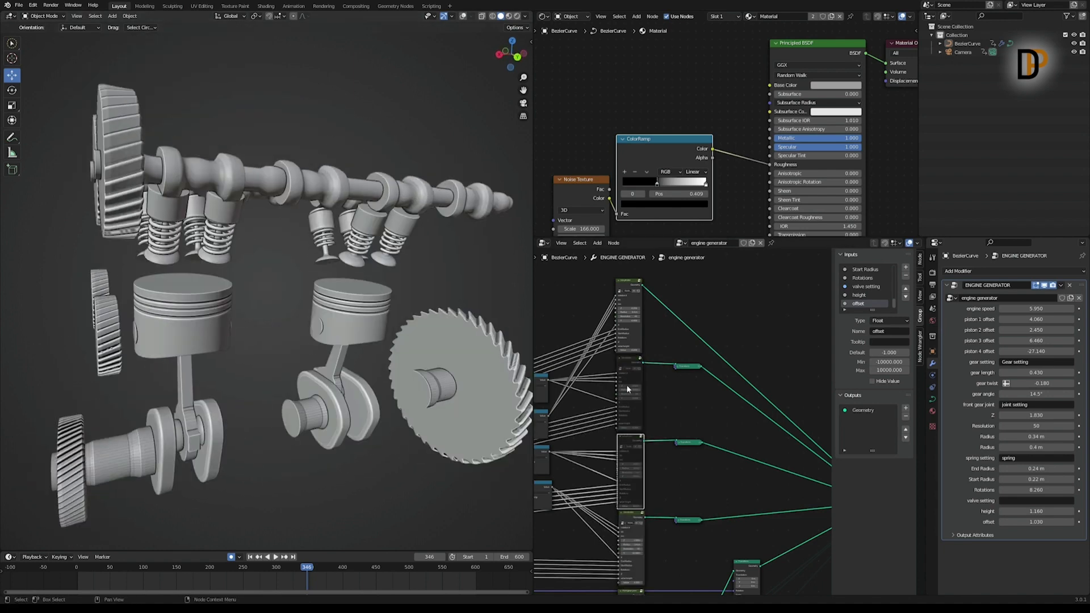
key(m)
click(627, 381)
key(m)
- Play the engine animation with the pistons, valves and crankshaft in view
middle_drag(306, 386, 391, 373)
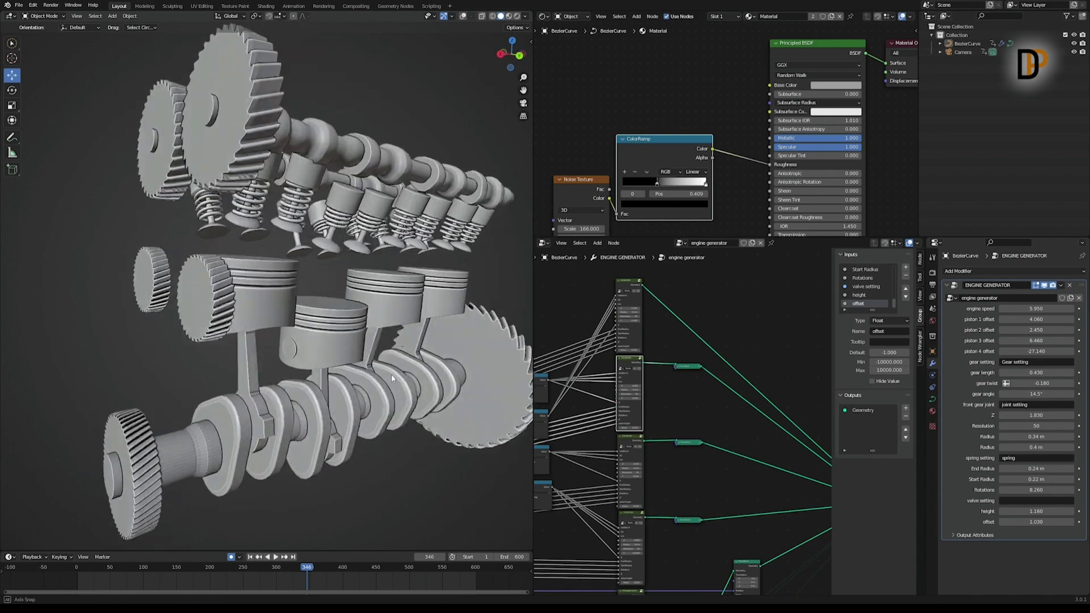
middle_drag(331, 240, 322, 195)
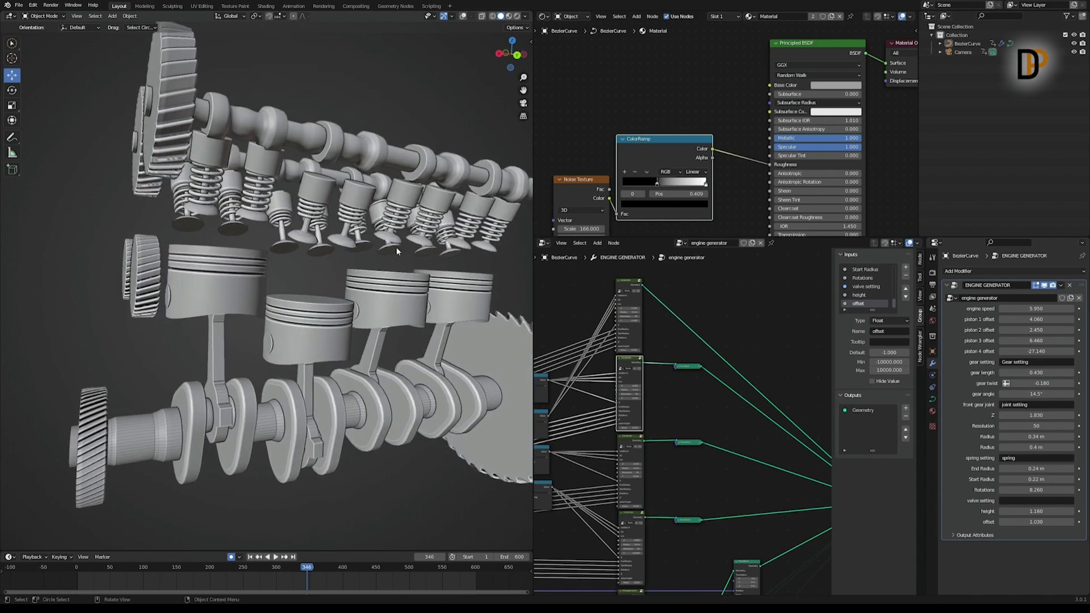
key(space)
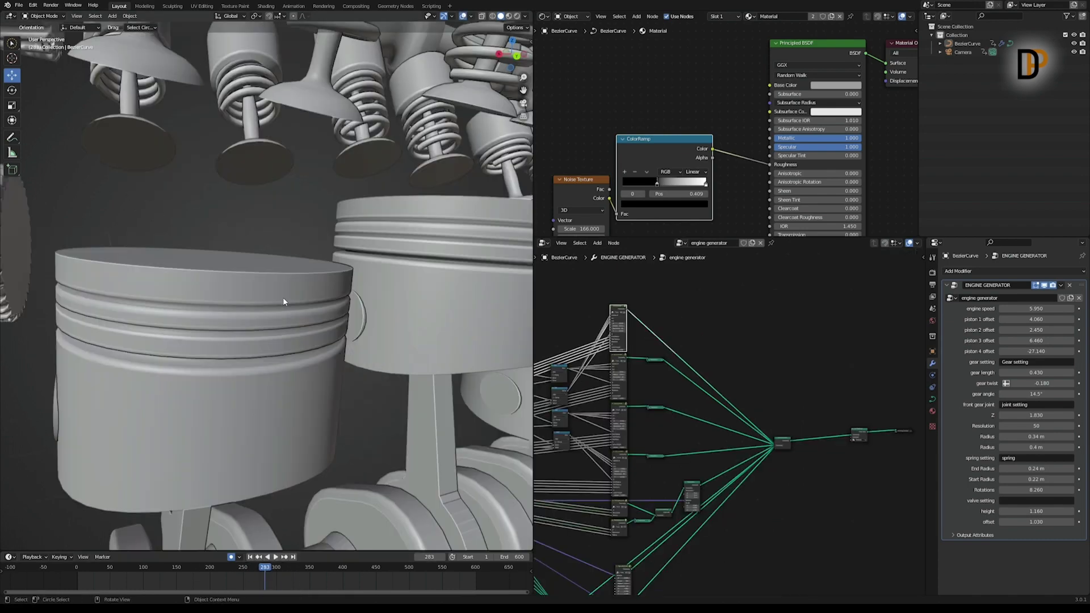
- Open the first piston's node group and enter its nested cylinder node group
middle_drag(282, 298, 294, 290)
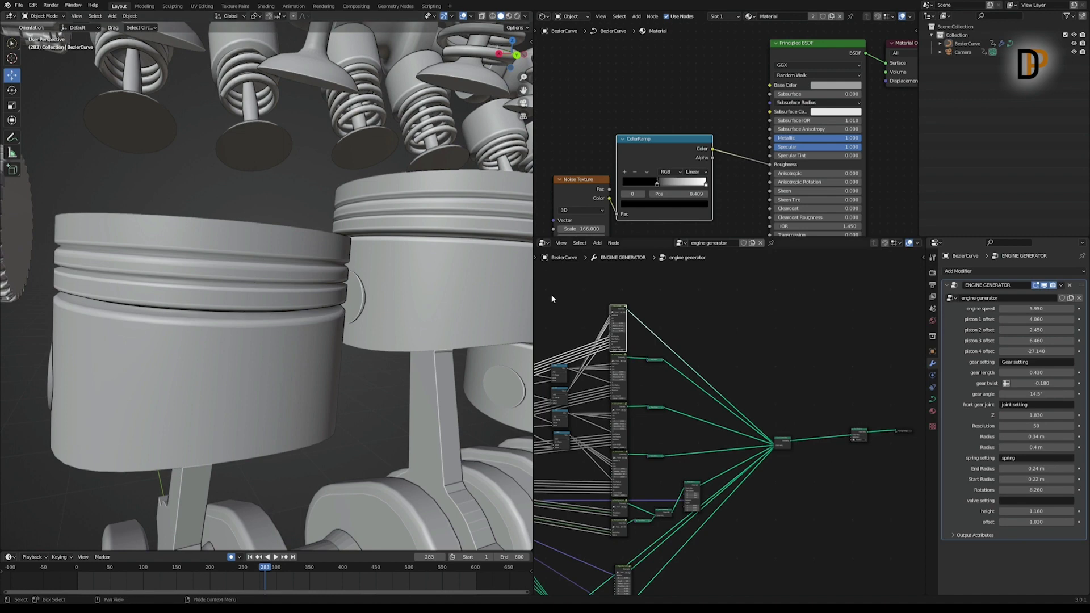
middle_drag(218, 292, 226, 299)
middle_drag(645, 313, 743, 325)
scroll(738, 329, up, 3)
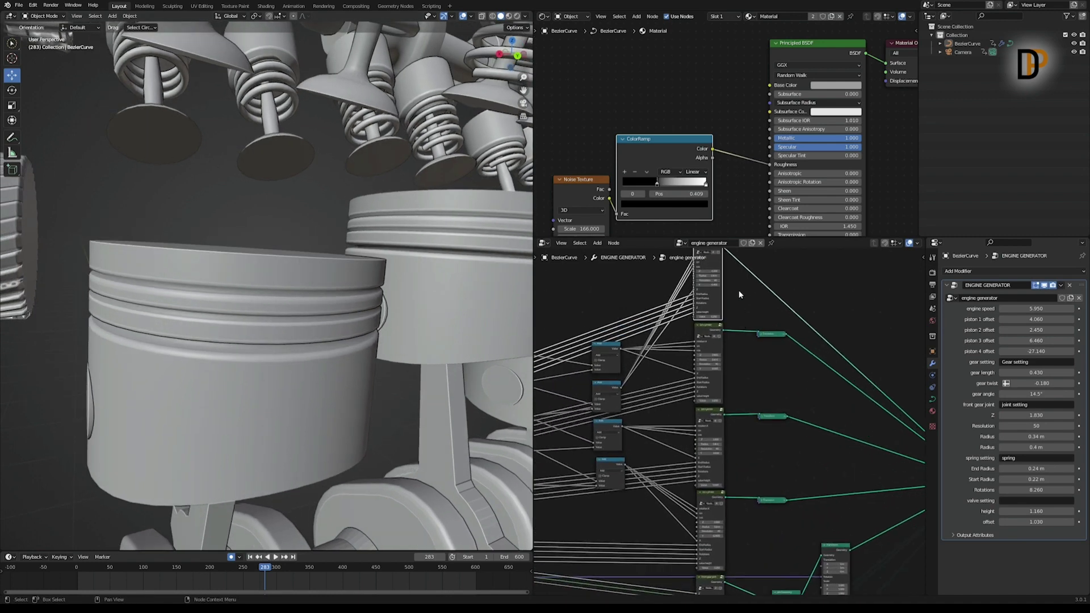
key(Tab)
scroll(737, 380, up, 4)
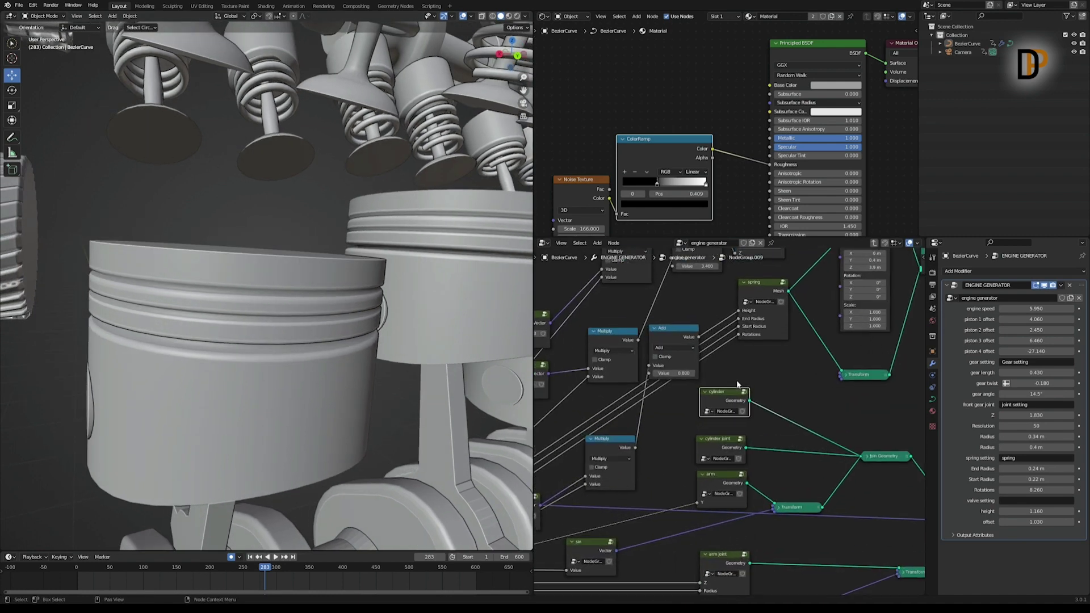
click(747, 387)
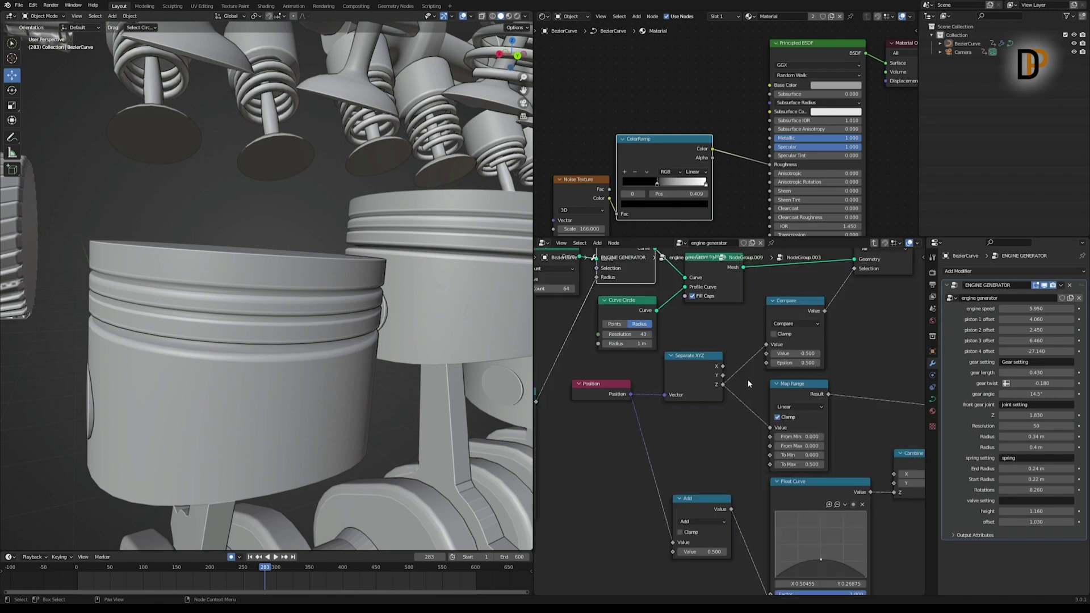
scroll(744, 375, down, 2)
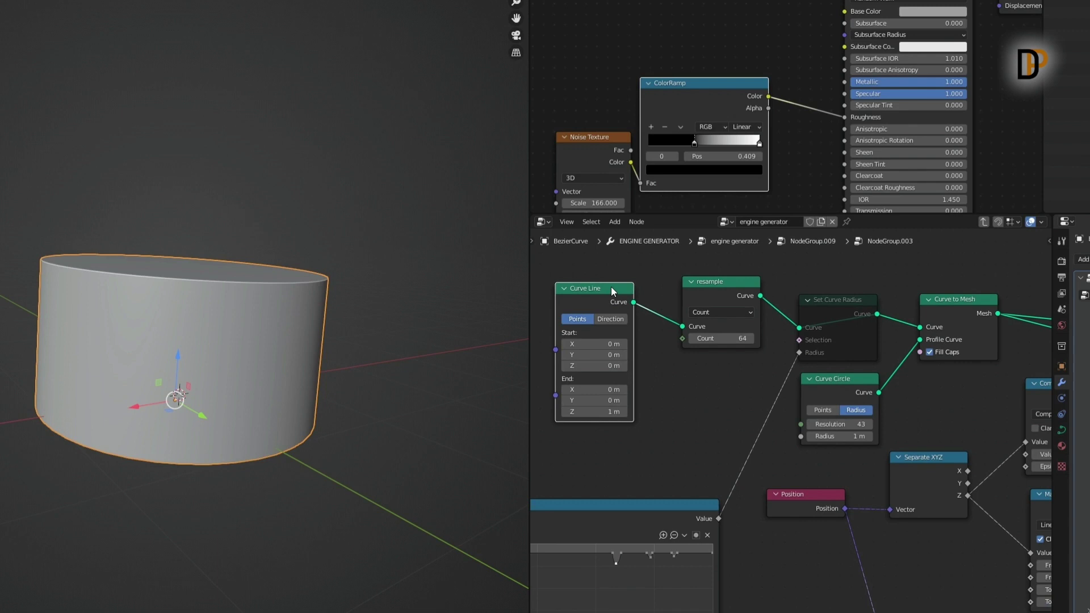
- Preview the outputs of the Curve Line, resample and Curve to Mesh nodes in turn
ctrl+shift+click(611, 288)
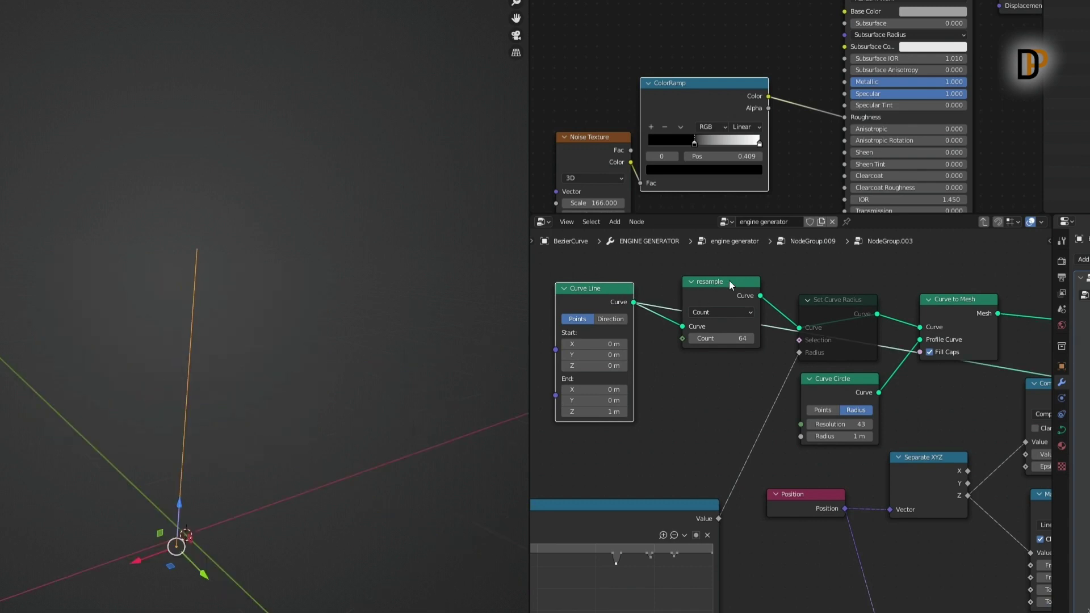
ctrl+shift+click(735, 284)
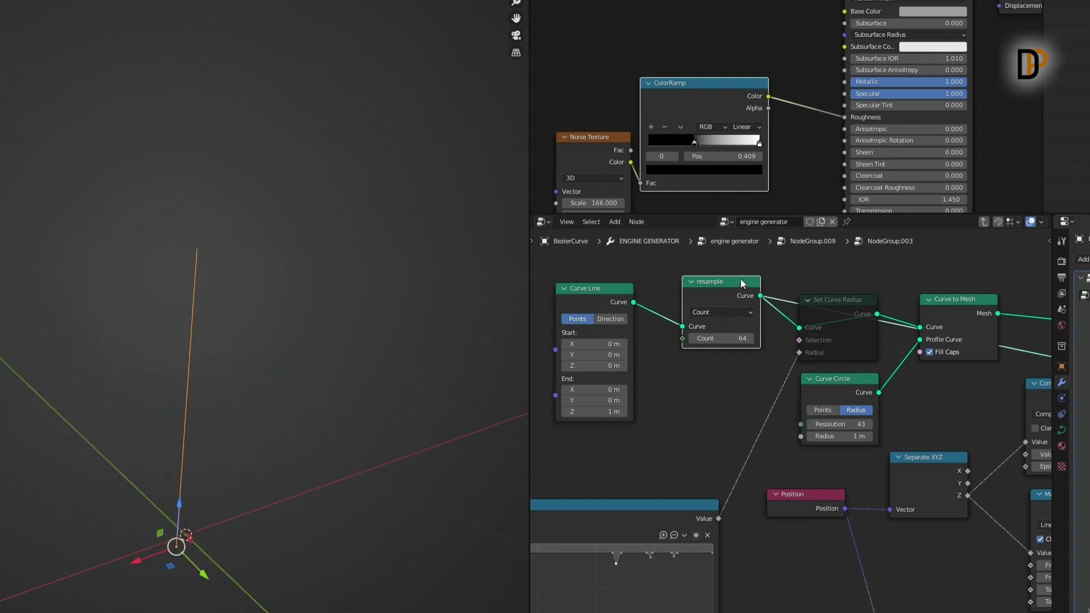
ctrl+shift+click(956, 301)
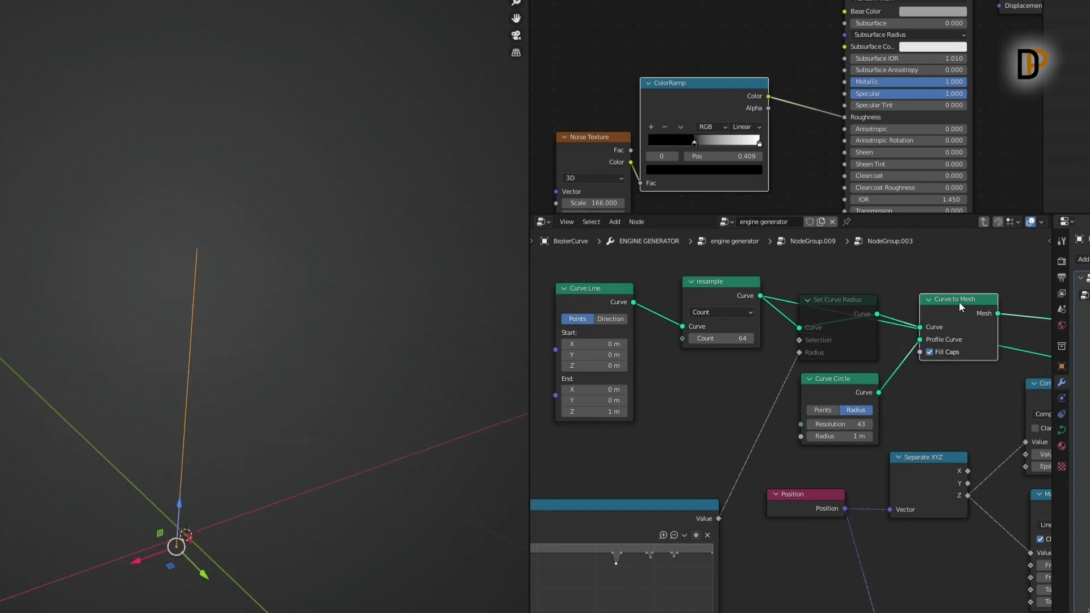
ctrl+shift+click(962, 300)
- Set the Curve Circle resolution to 47 and unmute the Set Curve Radius node to shape the piston's grooves
scroll(427, 333, down, 4)
middle_drag(861, 328, 895, 321)
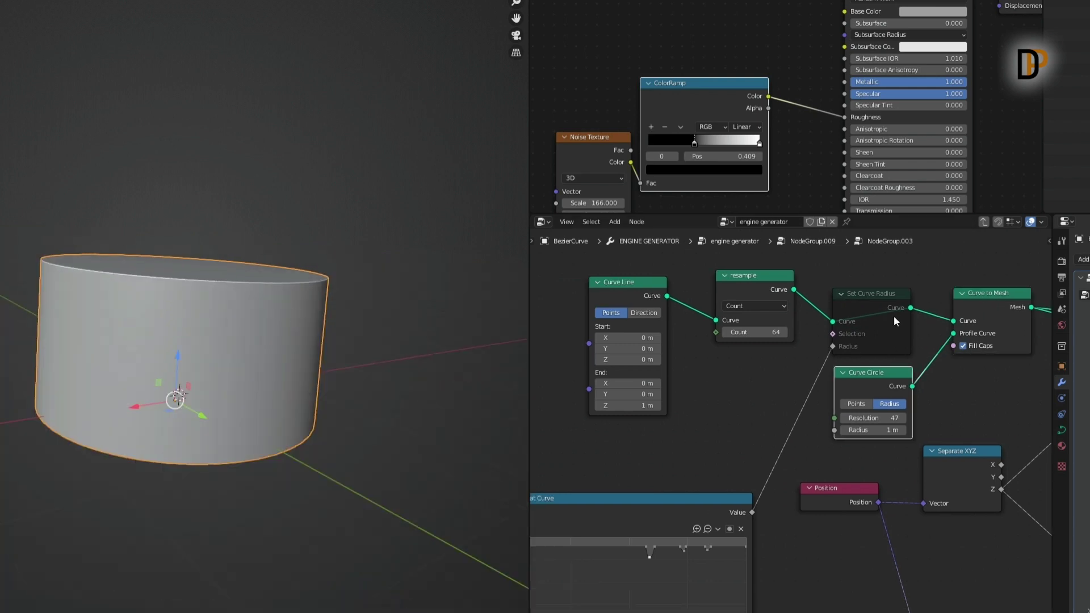
drag(747, 297, 737, 303)
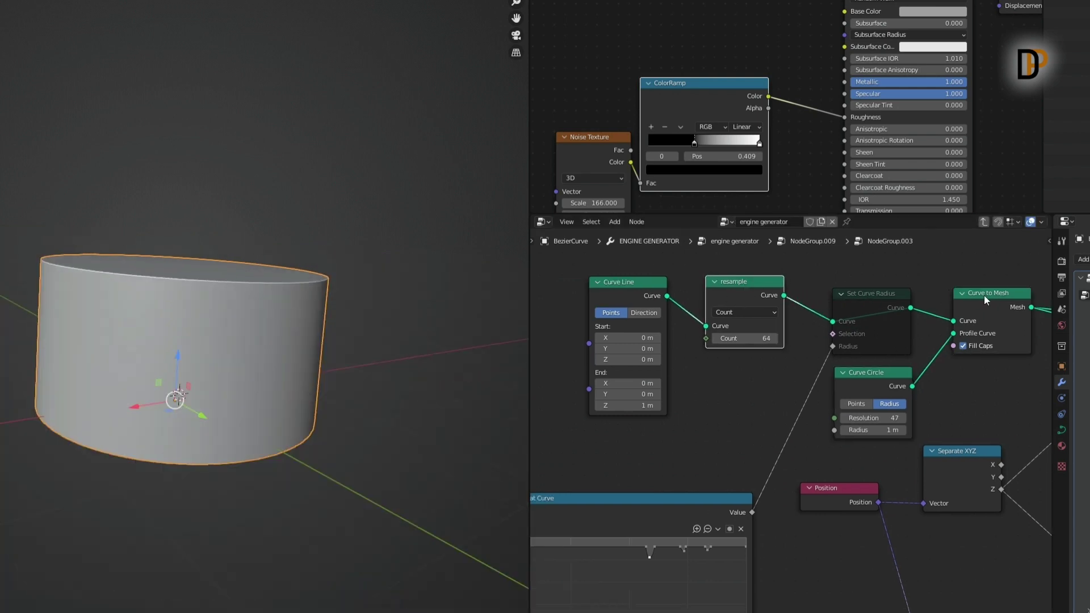
key(m)
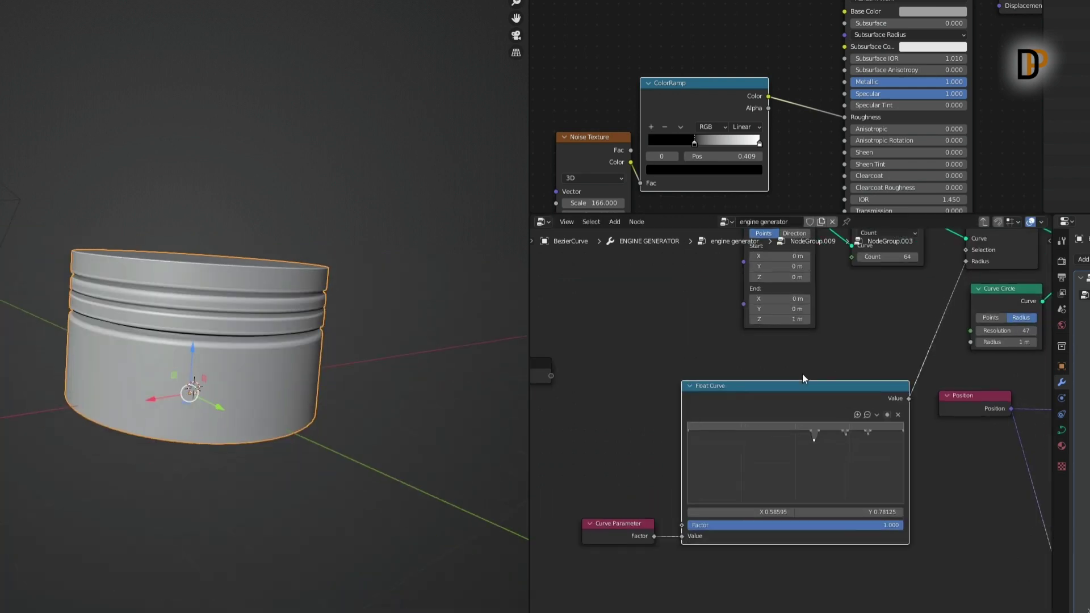
- Reposition the Curve Parameter and Float Curve nodes that drive the piston's curve radius
drag(639, 518, 612, 501)
drag(806, 383, 797, 356)
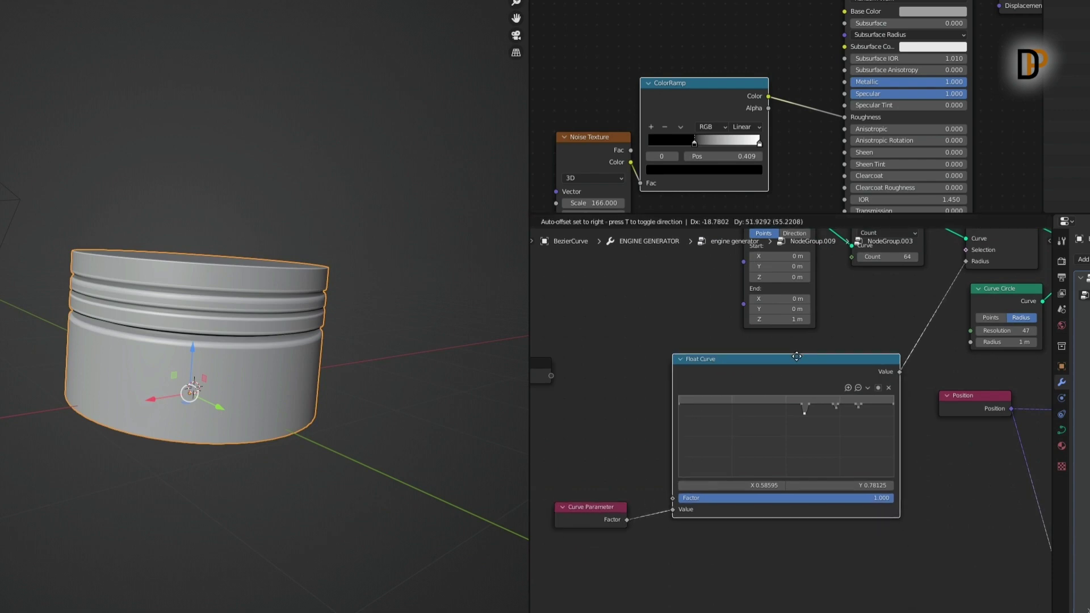
drag(797, 357, 797, 356)
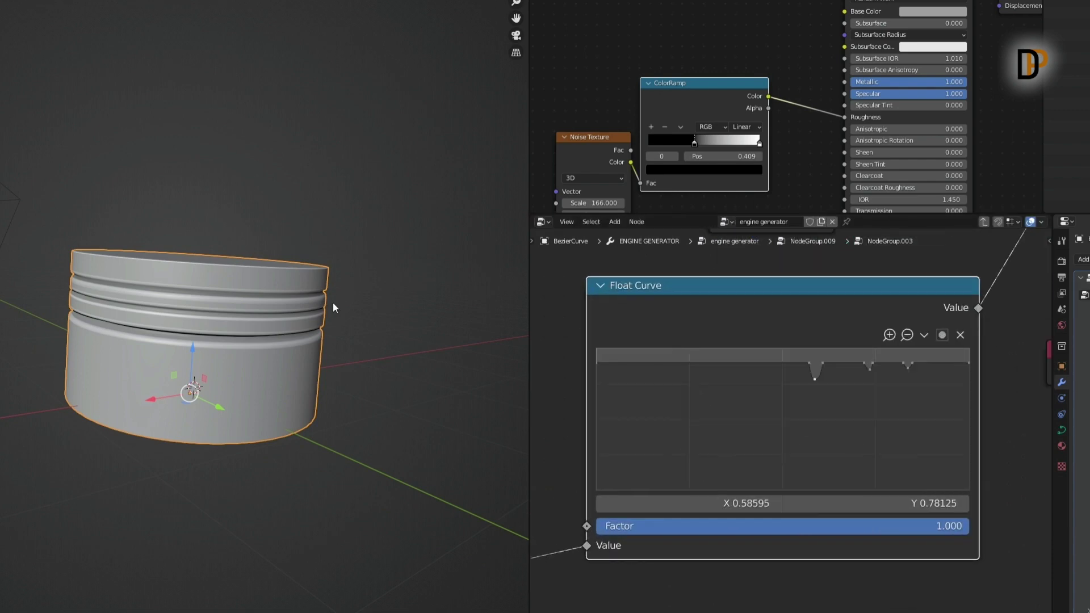
scroll(694, 404, up, 1)
mouse_move(716, 351)
mouse_down()
mouse_move(736, 367)
mouse_move(738, 354)
mouse_up()
drag(720, 364, 717, 355)
click(738, 355)
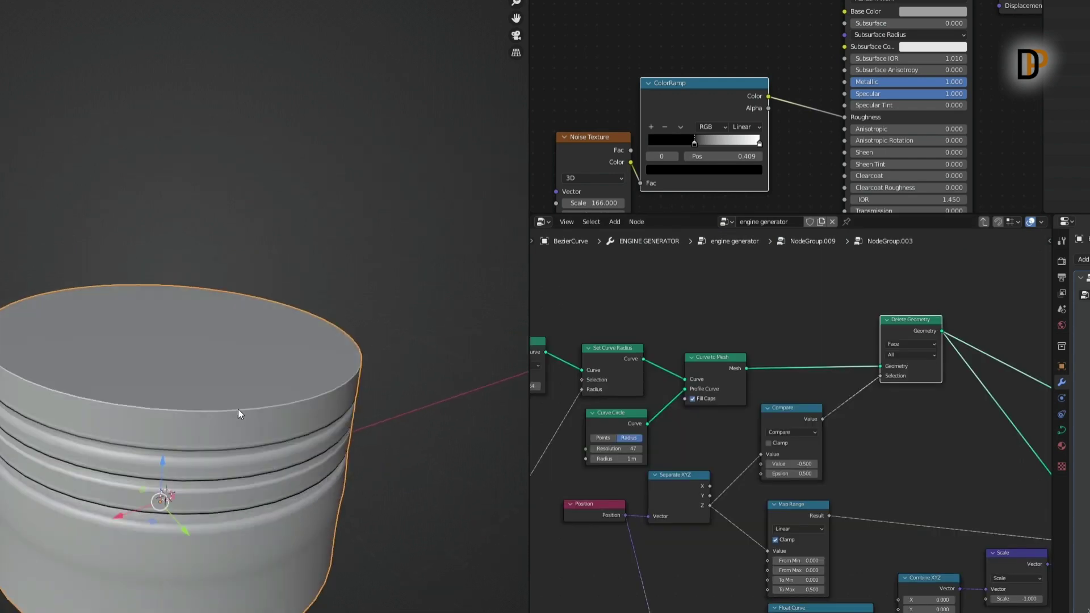
- Examine the piston from above and below, comparing the Curve to Mesh output with the Delete Geometry output
middle_drag(239, 414, 242, 404)
scroll(612, 438, up, 1)
scroll(689, 411, up, 3)
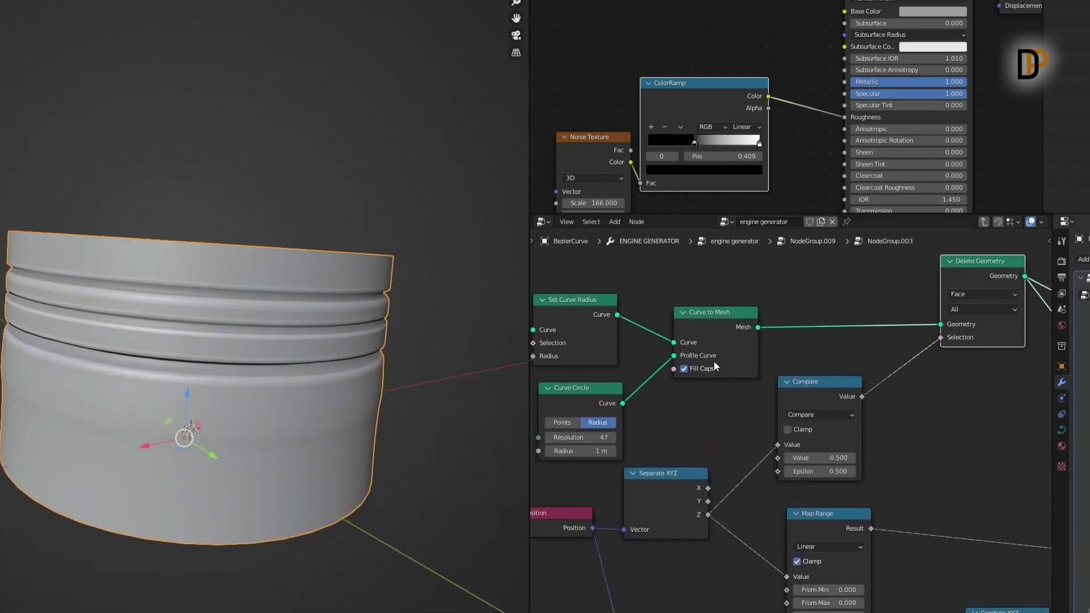
middle_drag(382, 344, 390, 382)
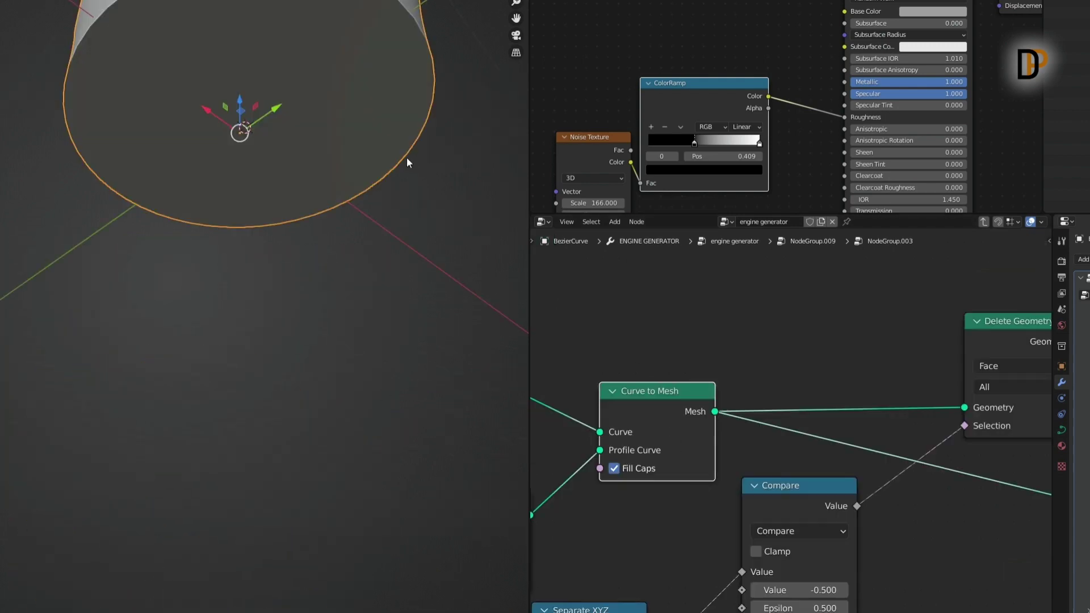
middle_drag(408, 163, 352, 271)
middle_drag(821, 381, 707, 375)
click(912, 323)
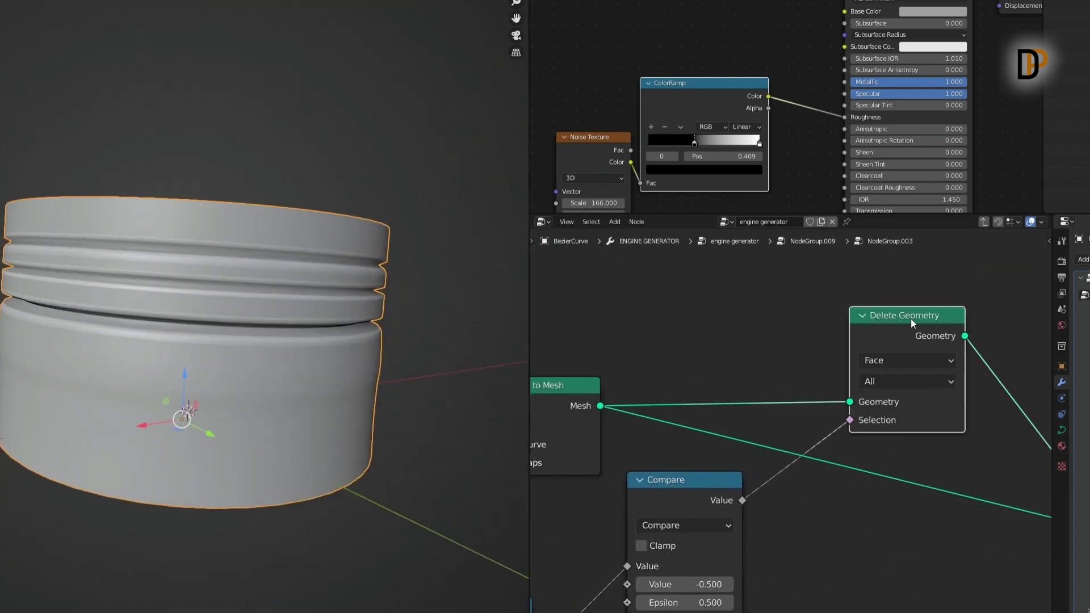
key(ctrl+z)
scroll(795, 453, down, 4)
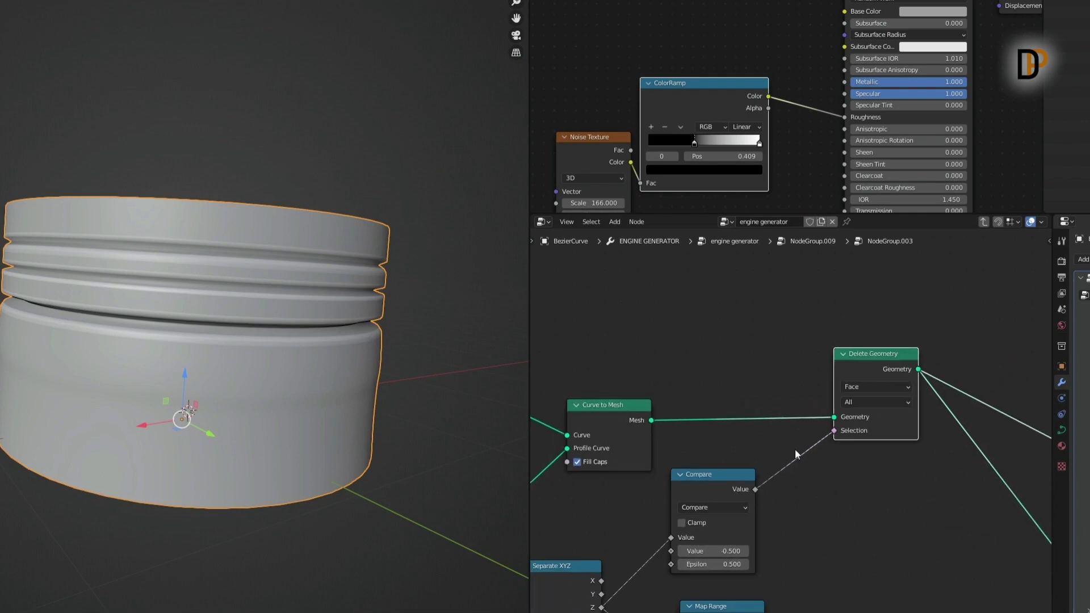
- Reposition the Compare, Position and Separate XYZ nodes feeding the Delete Geometry selection
middle_drag(795, 452, 877, 348)
drag(781, 373, 802, 358)
middle_drag(721, 445, 816, 411)
mouse_move(634, 467)
mouse_down()
mouse_move(618, 468)
mouse_move(639, 469)
mouse_up()
drag(750, 428, 755, 426)
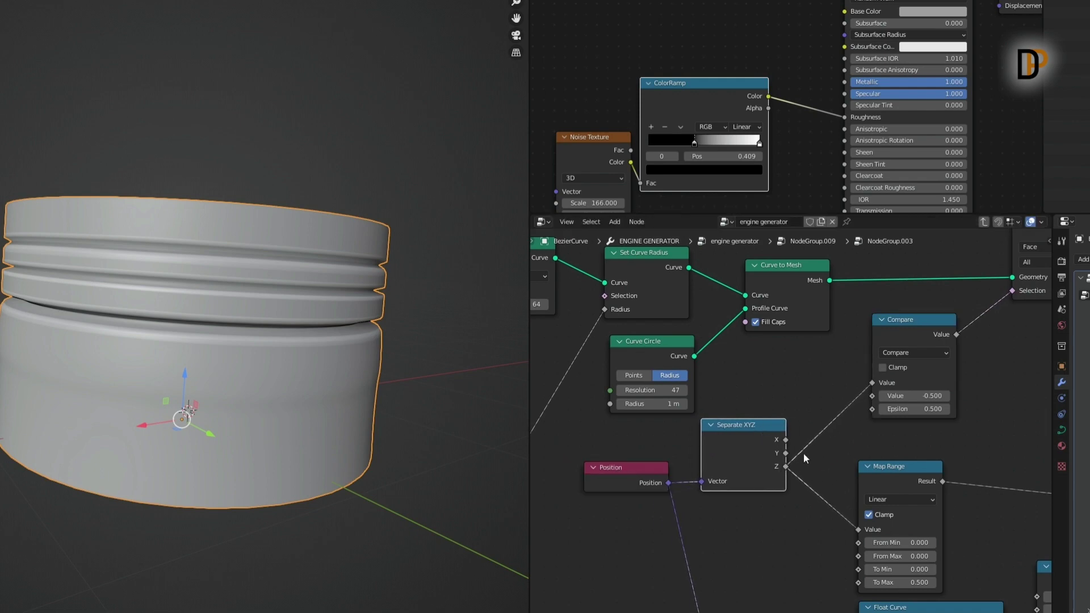
- Move the Compare node closer to Separate XYZ and set its comparison value to -0.5
drag(917, 329, 906, 327)
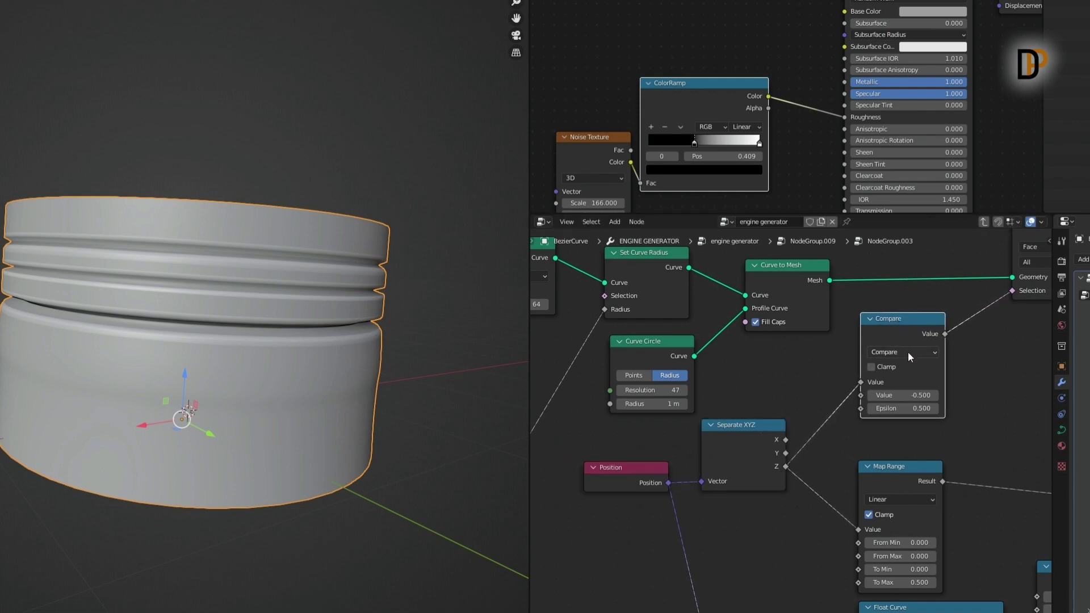
click(920, 396)
text(-0.5)
key(Return)
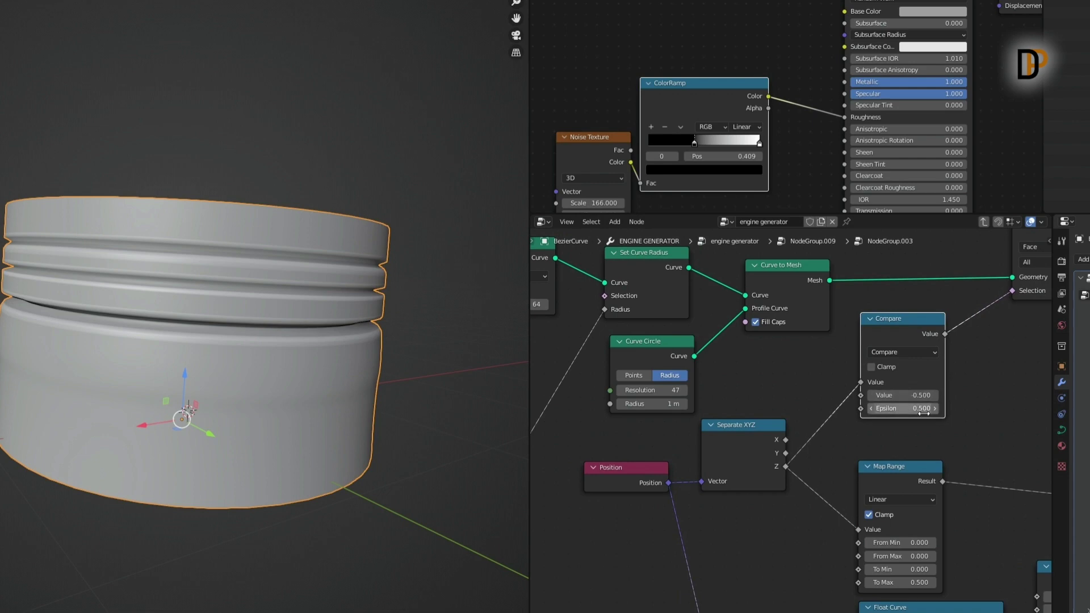
- Inspect the piston's underside and move the Map Range and Compare nodes slightly higher in the layout
middle_drag(939, 409, 919, 434)
middle_drag(297, 427, 302, 384)
middle_drag(304, 163, 354, 257)
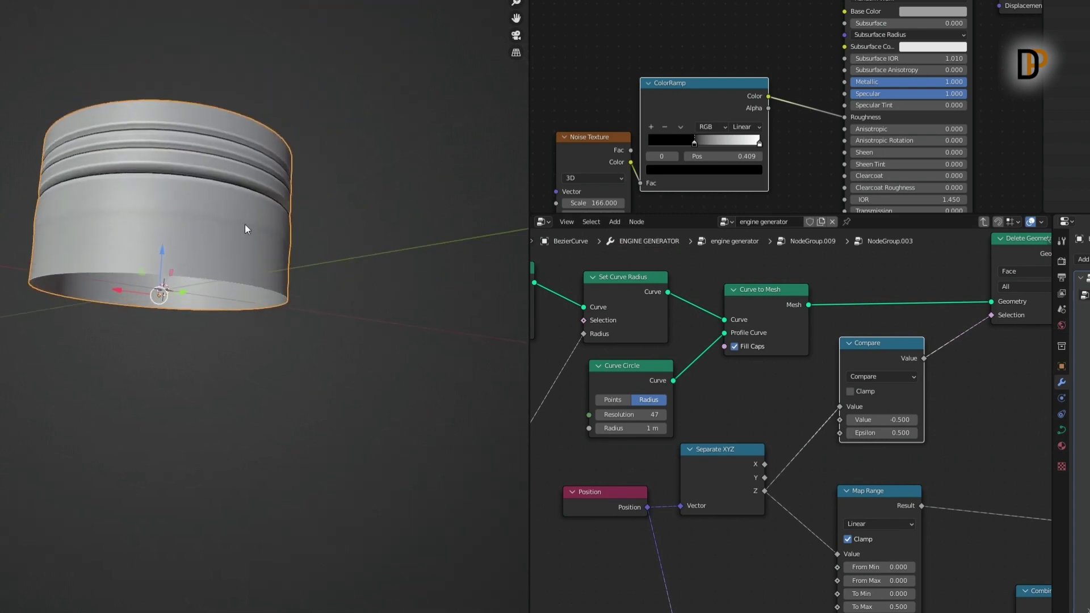
drag(883, 497, 879, 475)
middle_drag(287, 275, 275, 317)
drag(888, 348, 886, 329)
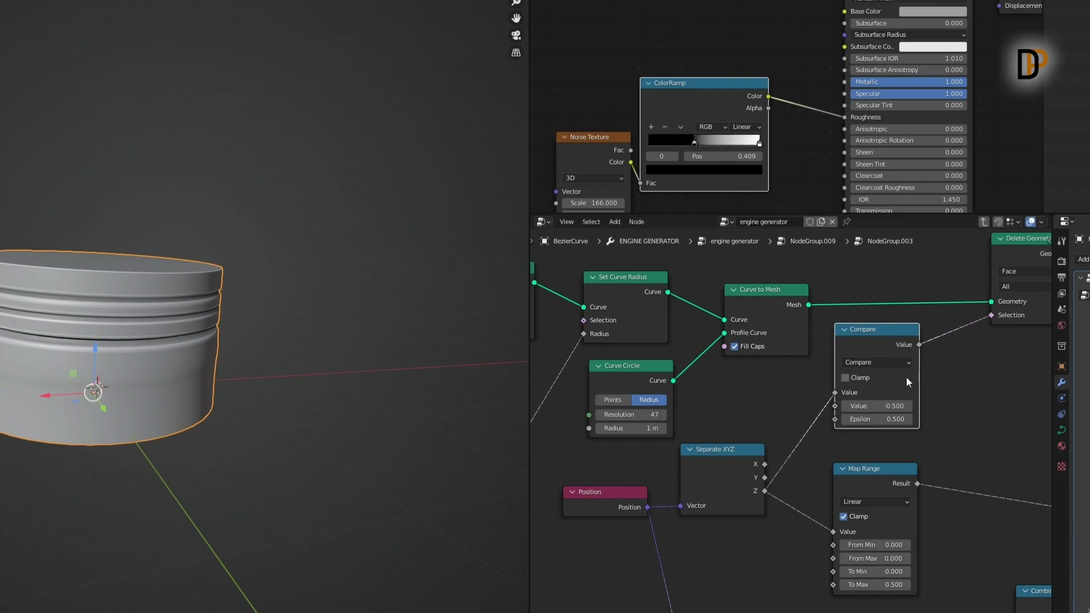
- Examine the piston's wireframe mesh from inside and outside
middle_drag(908, 381, 871, 389)
scroll(859, 381, up, 4)
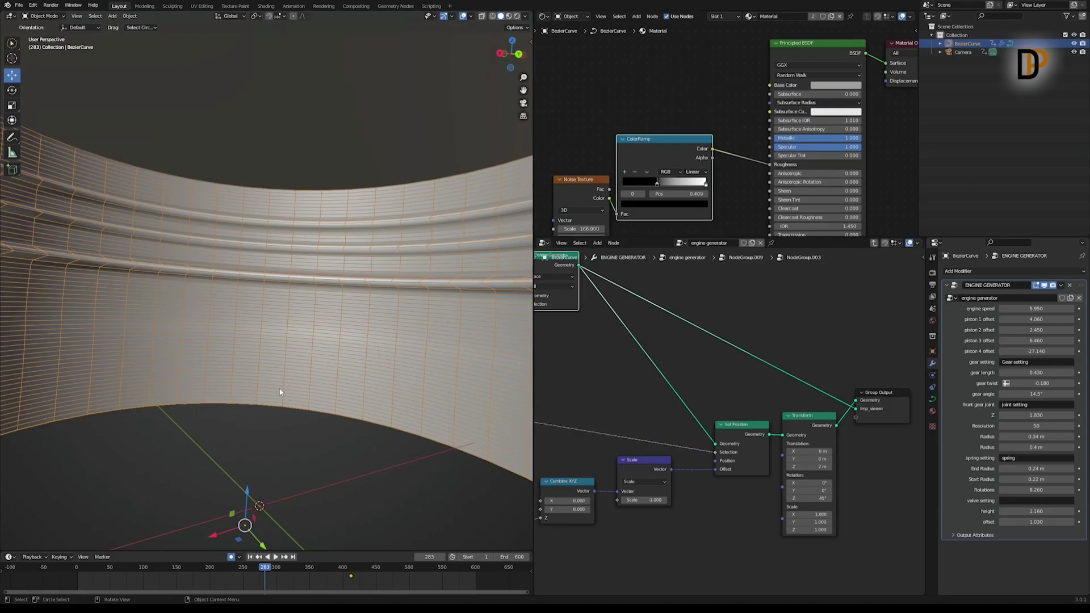
scroll(285, 384, down, 5)
middle_drag(335, 383, 342, 380)
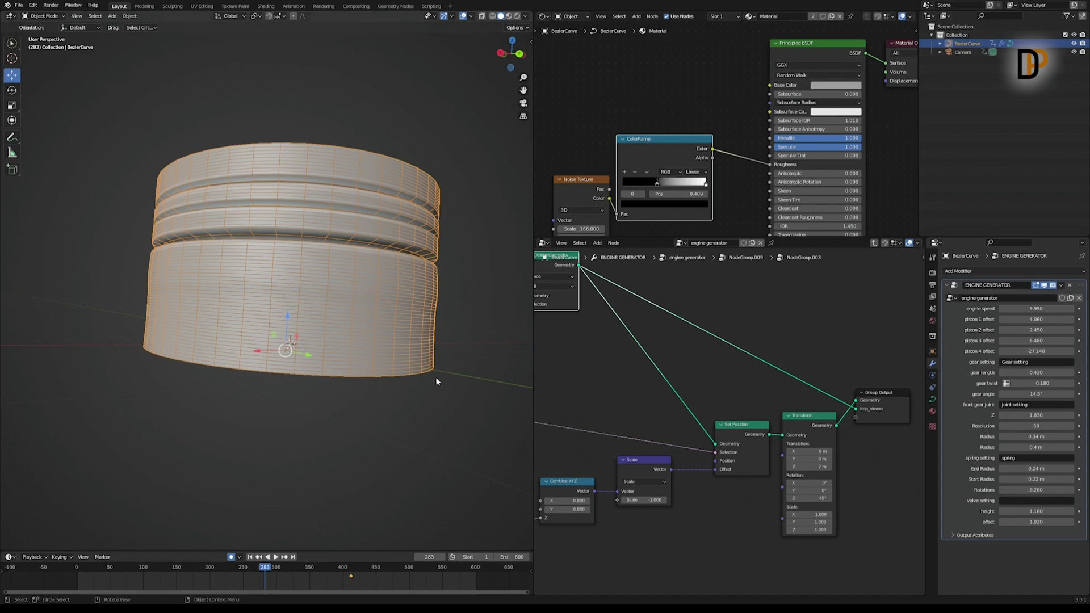
- Move the Set Position node slightly higher in the piston group and preview its output in the viewport
middle_drag(755, 402, 771, 367)
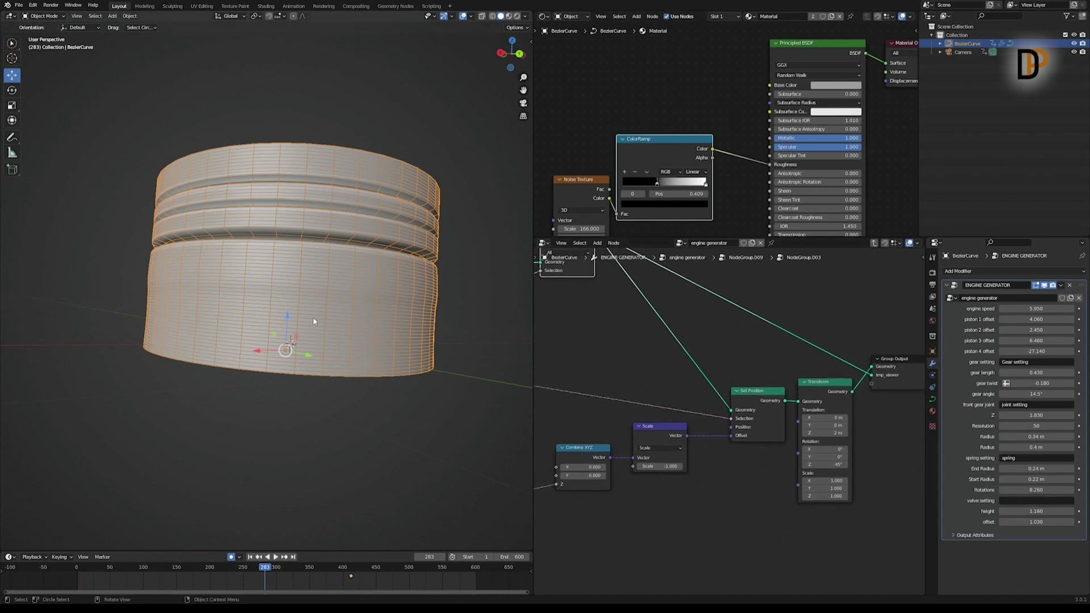
click(746, 392)
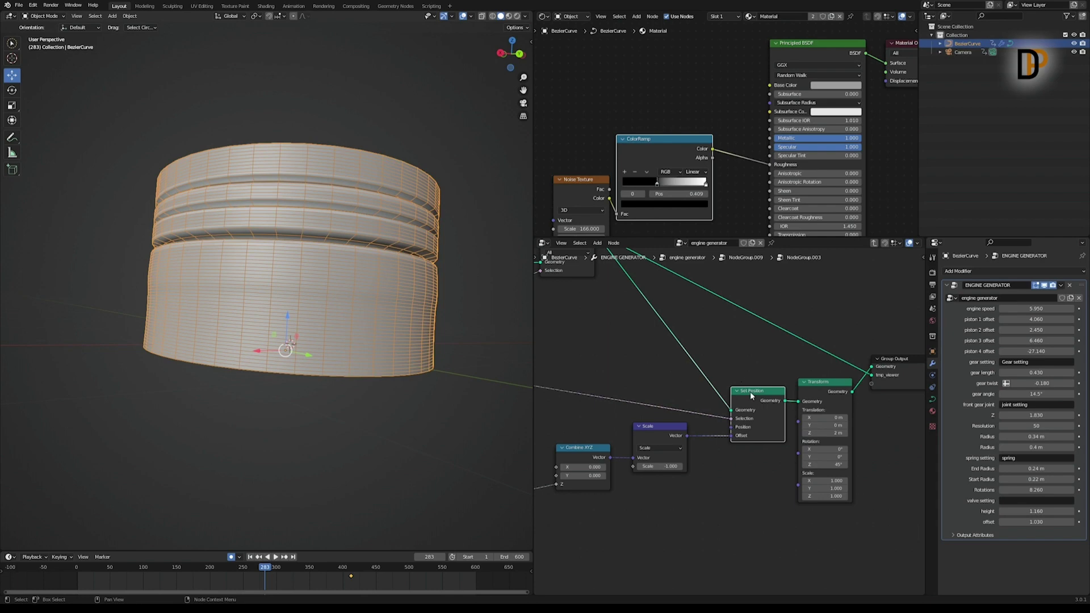
drag(750, 391, 749, 381)
ctrl+shift+click(750, 383)
middle_drag(611, 385, 779, 386)
scroll(756, 382, up, 1)
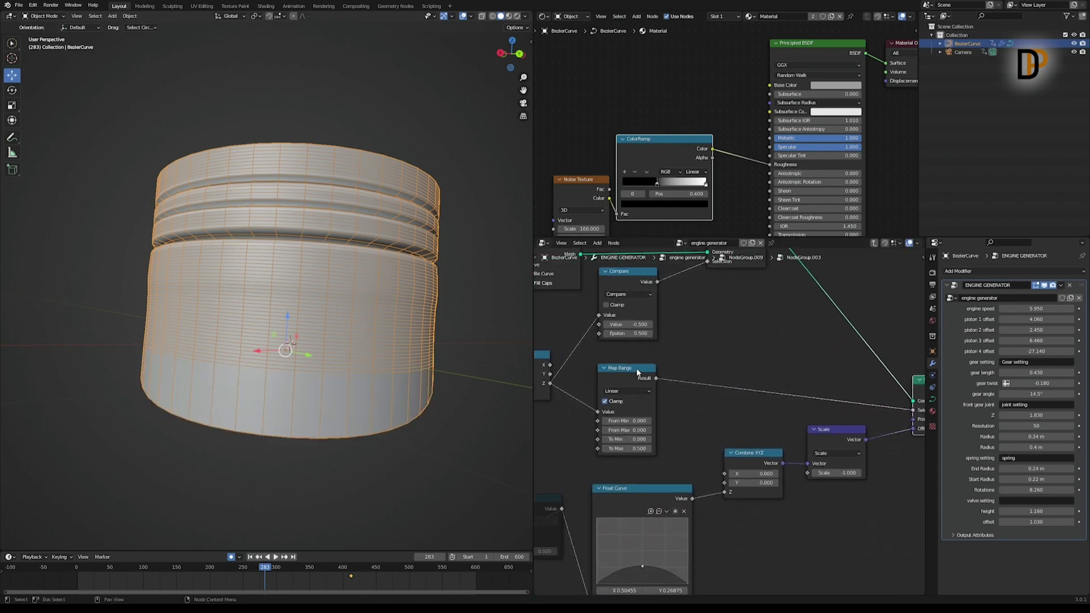
- Move the Map Range node farther from Separate XYZ and inspect the piston's lower skirt
scroll(637, 372, up, 1)
middle_drag(656, 370, 730, 372)
drag(719, 337, 752, 329)
middle_drag(358, 411, 375, 399)
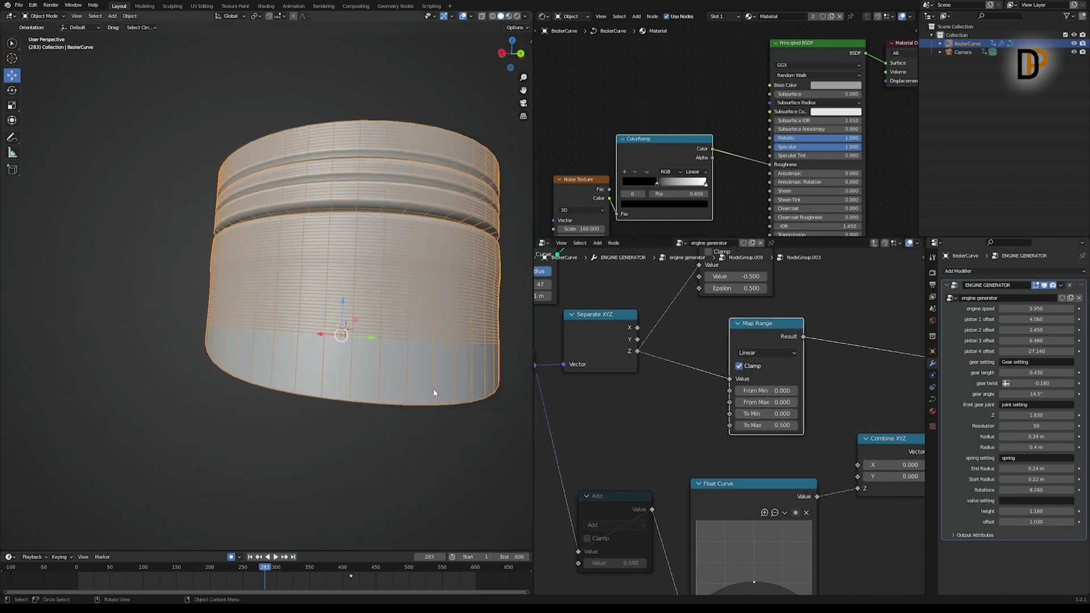
- Move the Combine XYZ and Scale nodes slightly lower between the Float Curve and Set Position nodes
middle_drag(833, 373, 681, 326)
middle_drag(763, 391, 745, 345)
middle_drag(658, 388, 736, 388)
click(647, 357)
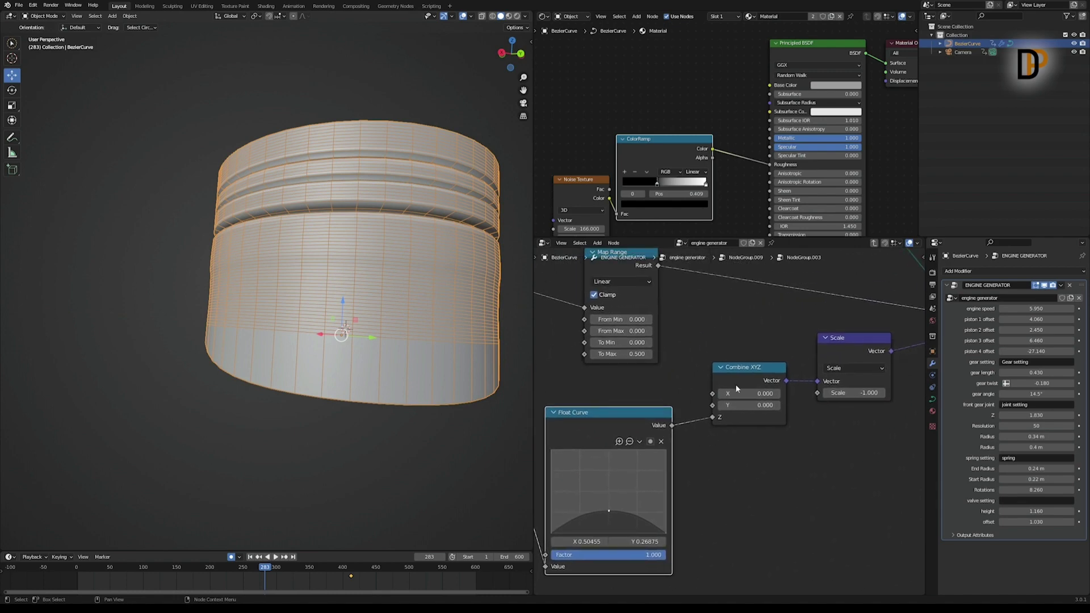
drag(745, 369, 742, 376)
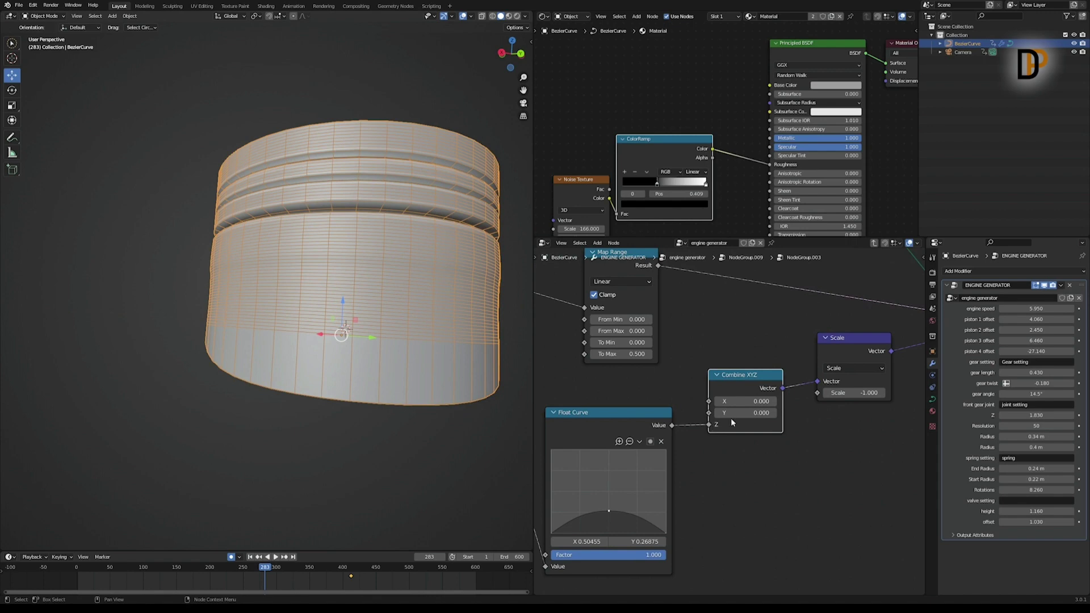
middle_drag(694, 433, 625, 445)
drag(787, 350, 801, 356)
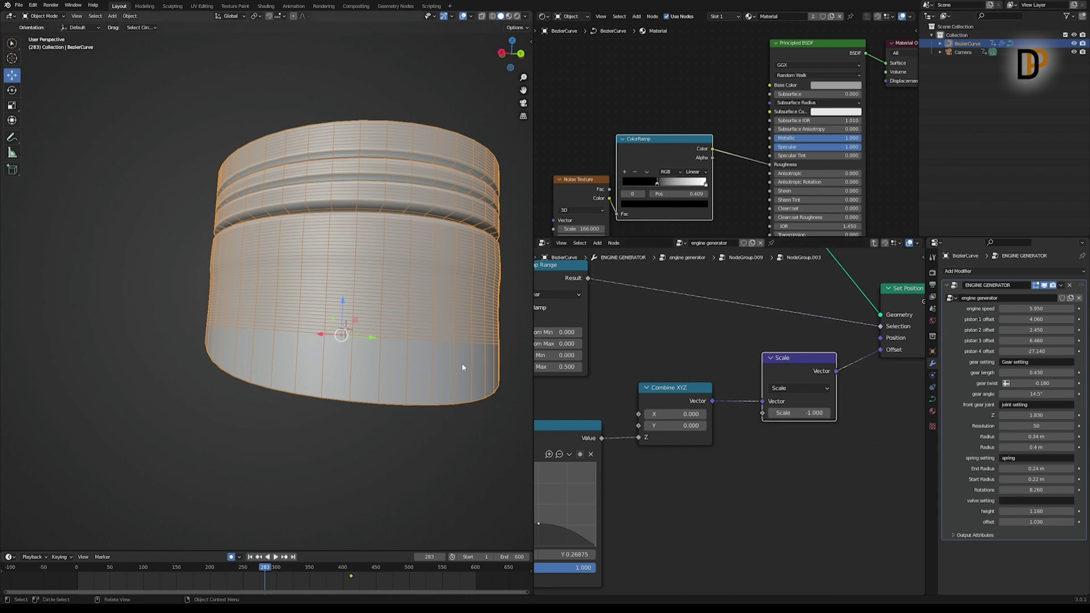
- Unmute the Add node feeding the Float Curve, move it closer to the Position node, and inspect the piston's lower edge
middle_drag(640, 431, 691, 402)
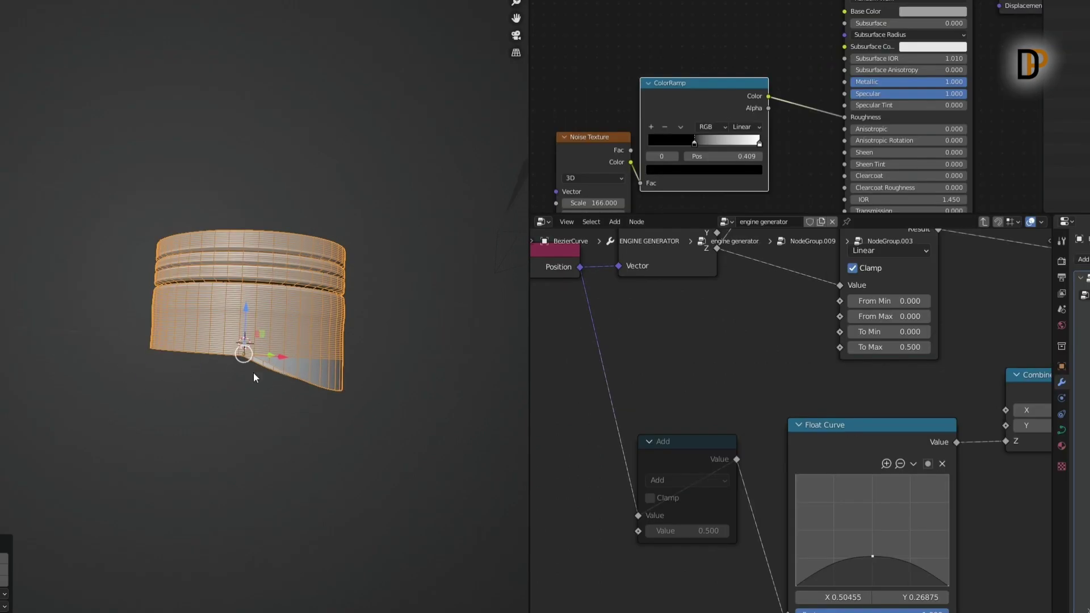
drag(690, 454, 669, 405)
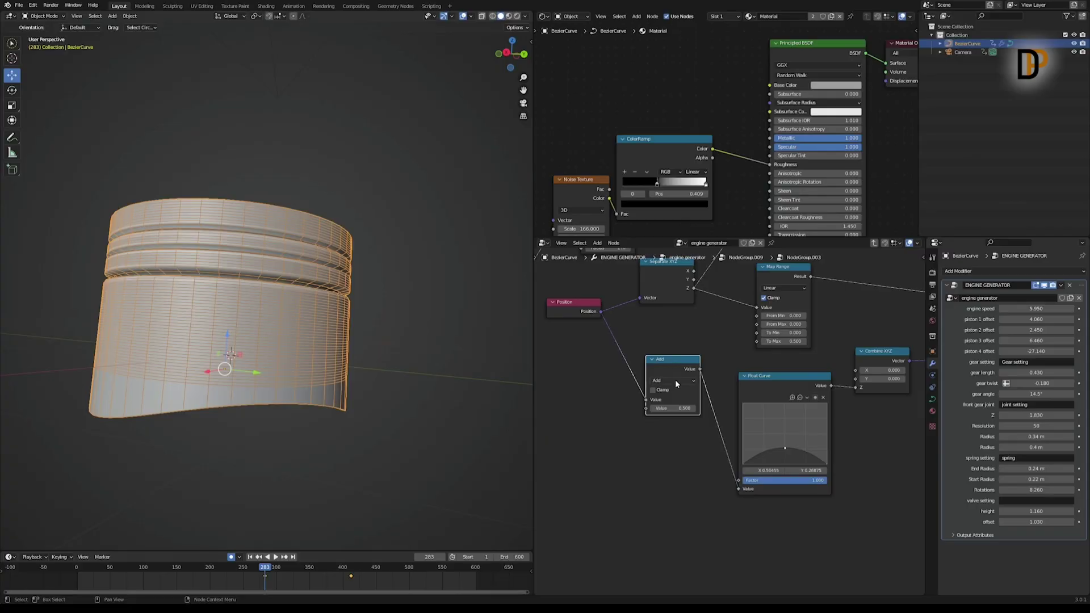
middle_drag(704, 407, 768, 388)
drag(772, 389, 800, 387)
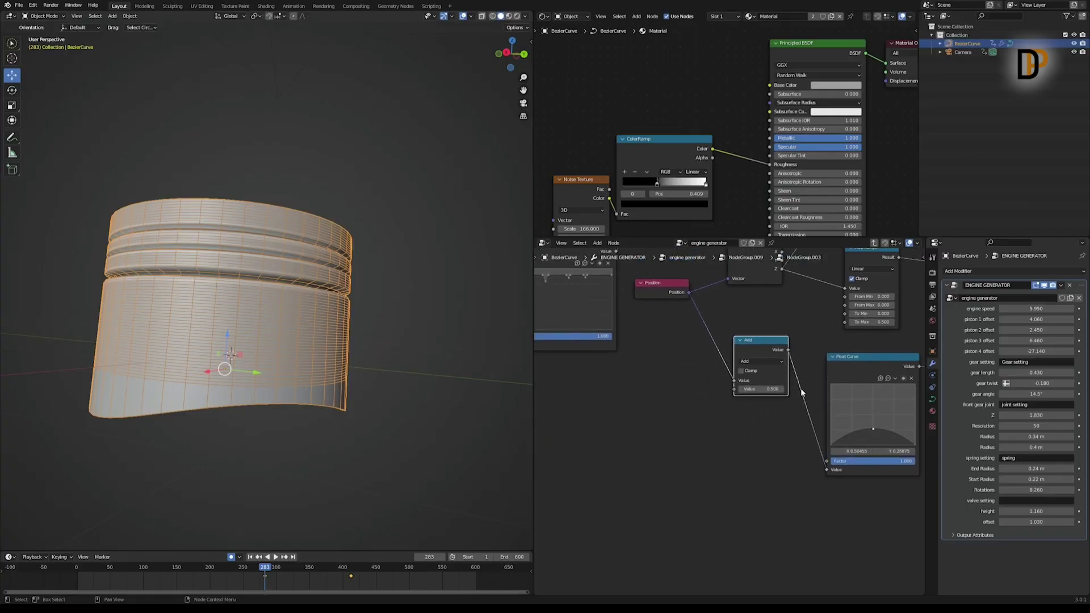
key(g)
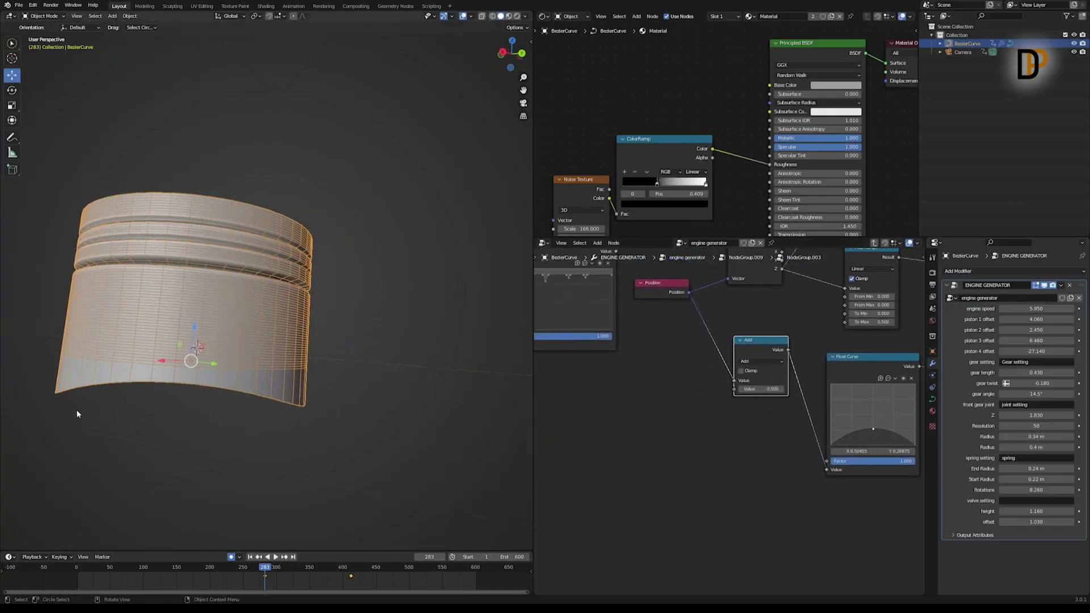
middle_drag(266, 383, 292, 379)
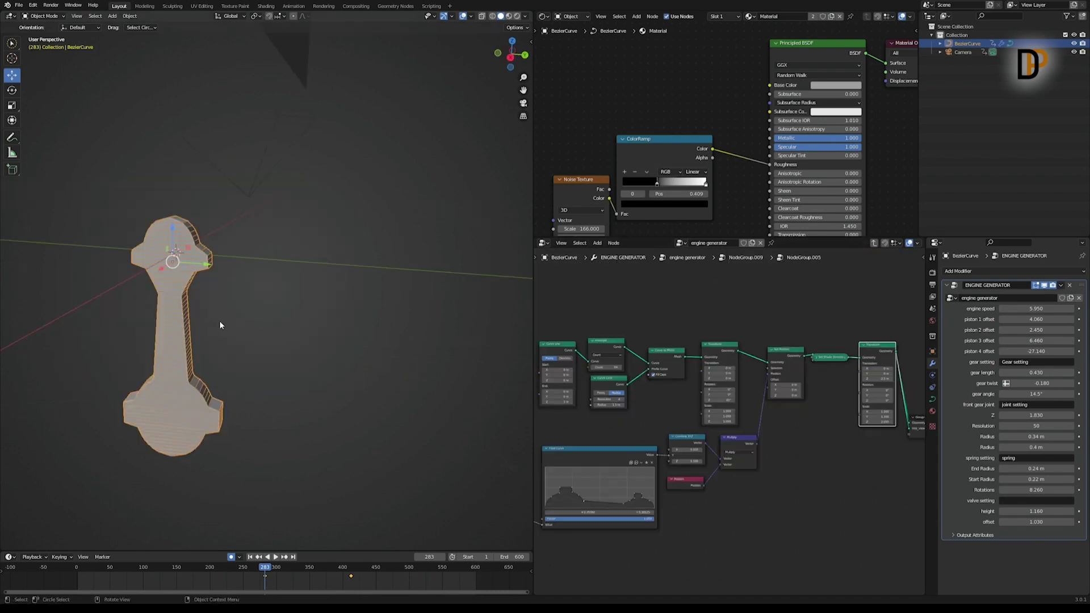
- Inspect the connecting rod and preview the output of its Curve Line node
middle_drag(219, 320, 459, 142)
drag(523, 89, 604, 86)
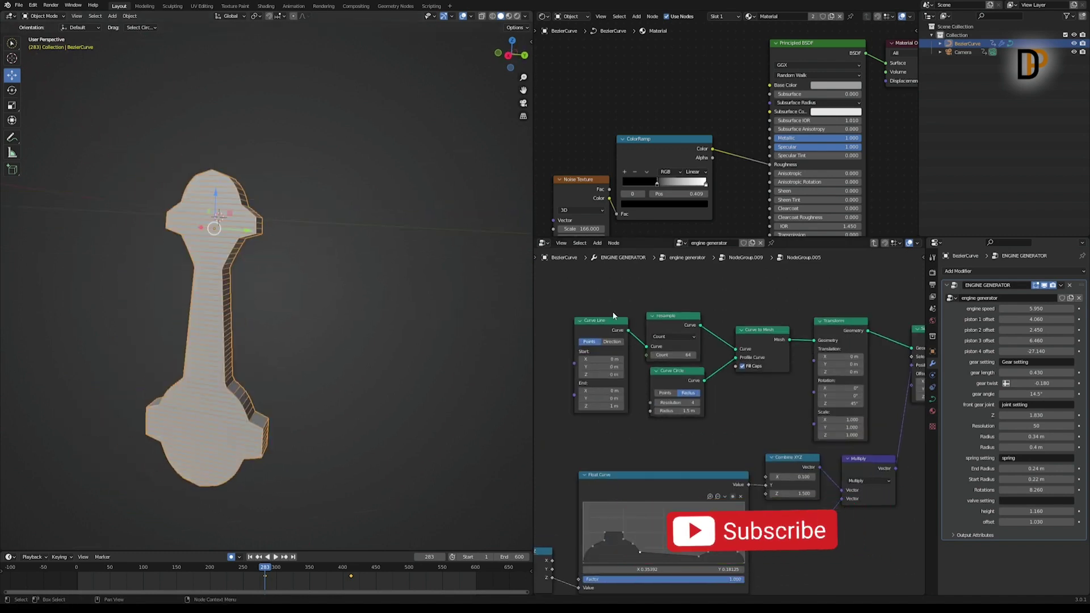
scroll(611, 315, up, 3)
scroll(607, 312, up, 1)
middle_drag(606, 312, 646, 336)
click(589, 308)
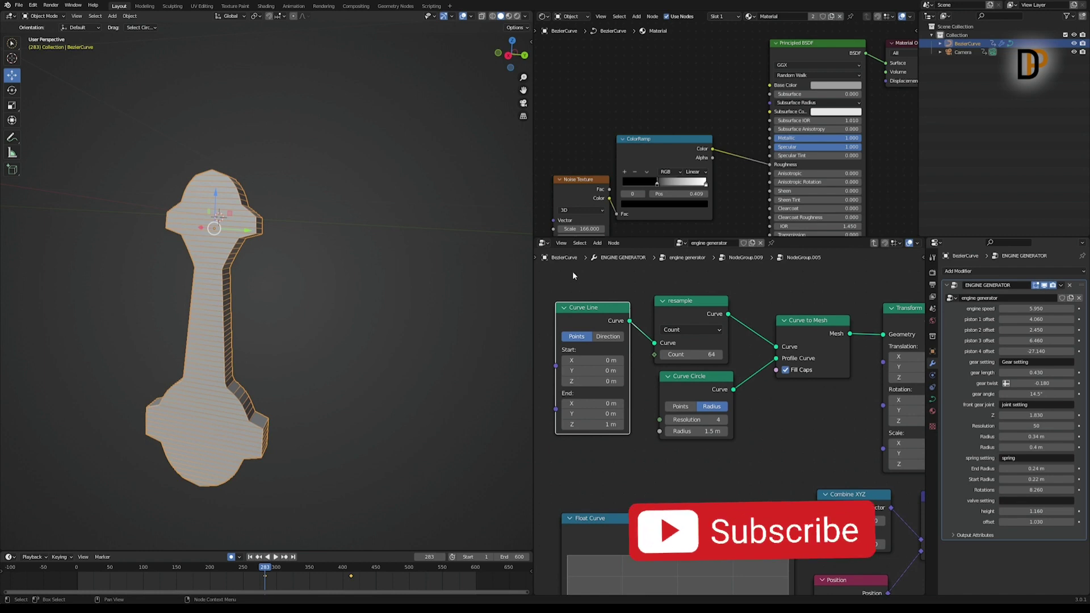
ctrl+shift+click(594, 307)
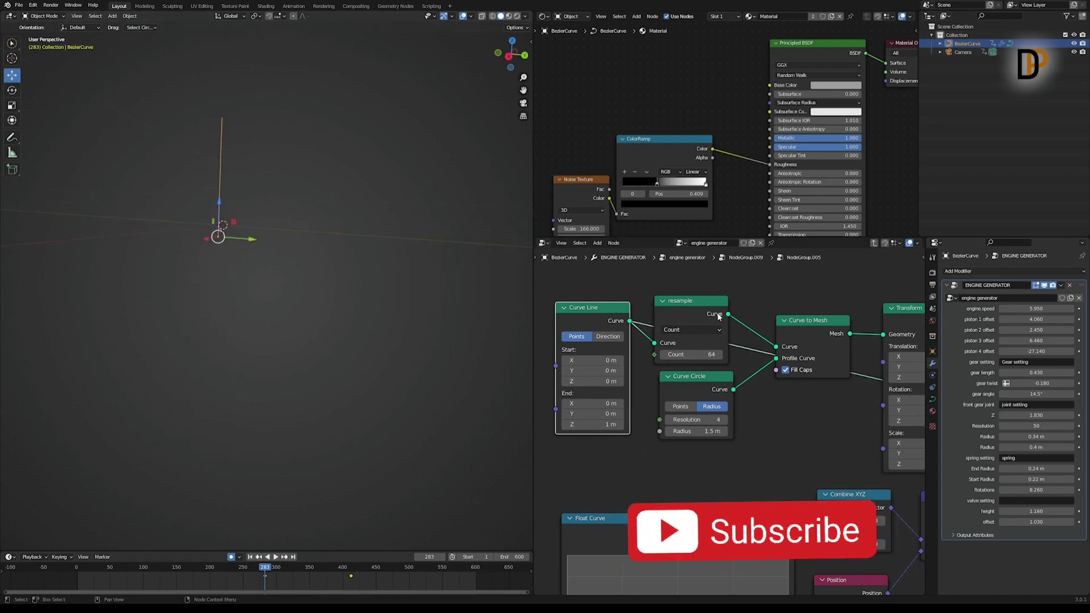
- Move the resample and Curve to Mesh nodes slightly higher and preview the Curve Circle profile
drag(687, 301, 689, 293)
drag(822, 323, 819, 310)
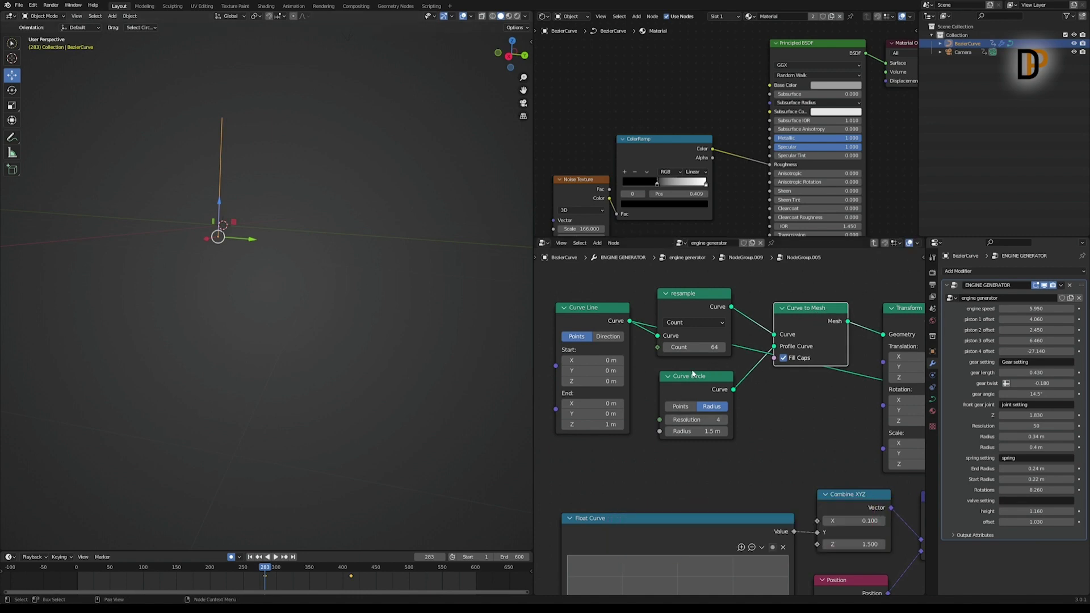
scroll(744, 392, up, 3)
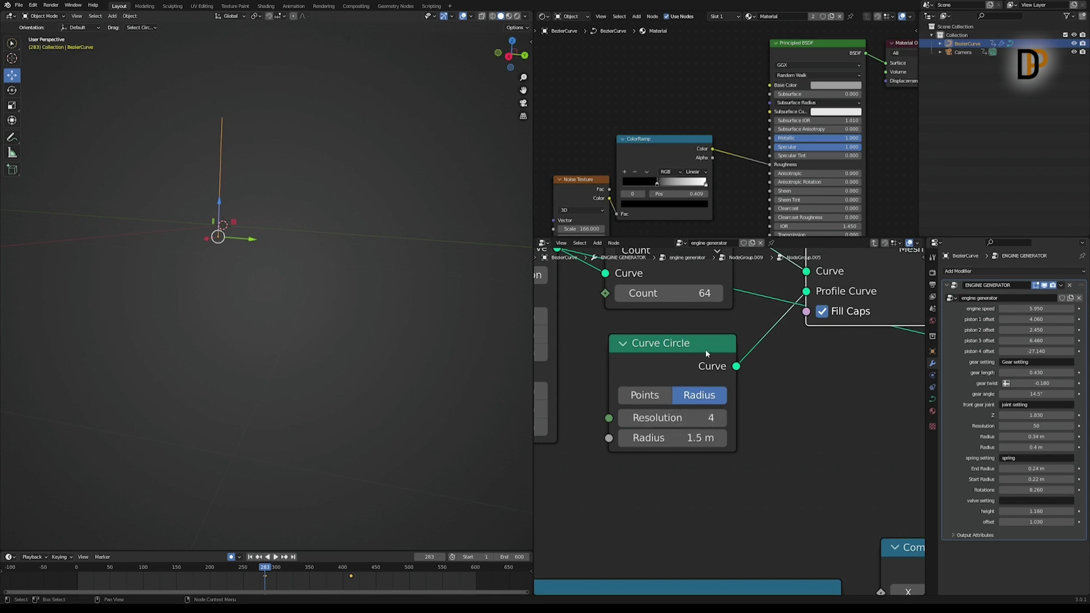
ctrl+shift+click(704, 342)
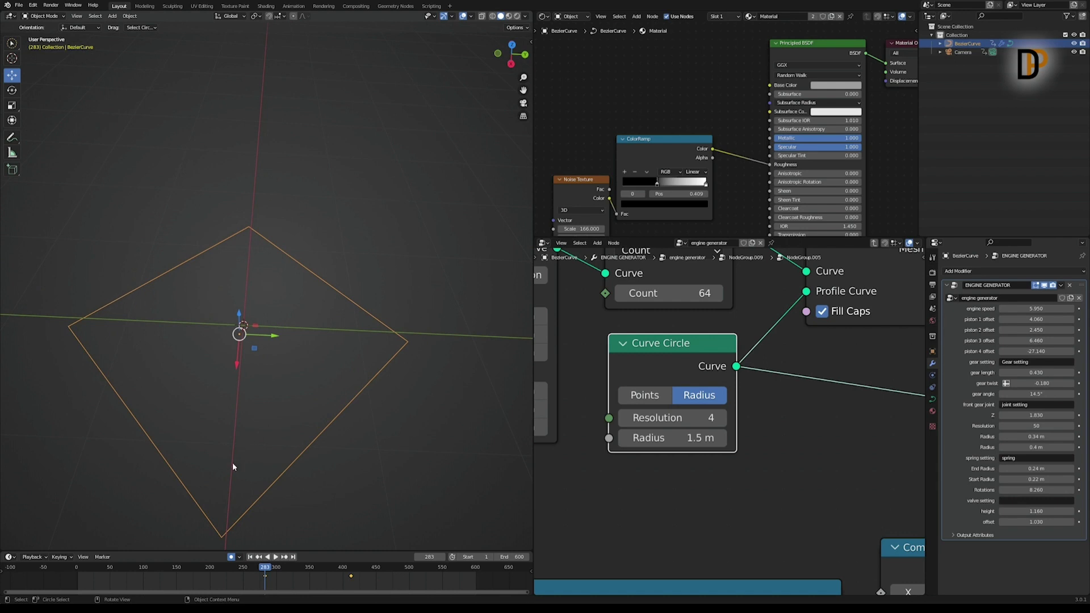
- Preview the output of the Transform node following Curve to Mesh and examine the resulting block
scroll(765, 369, down, 3)
middle_drag(830, 355, 728, 408)
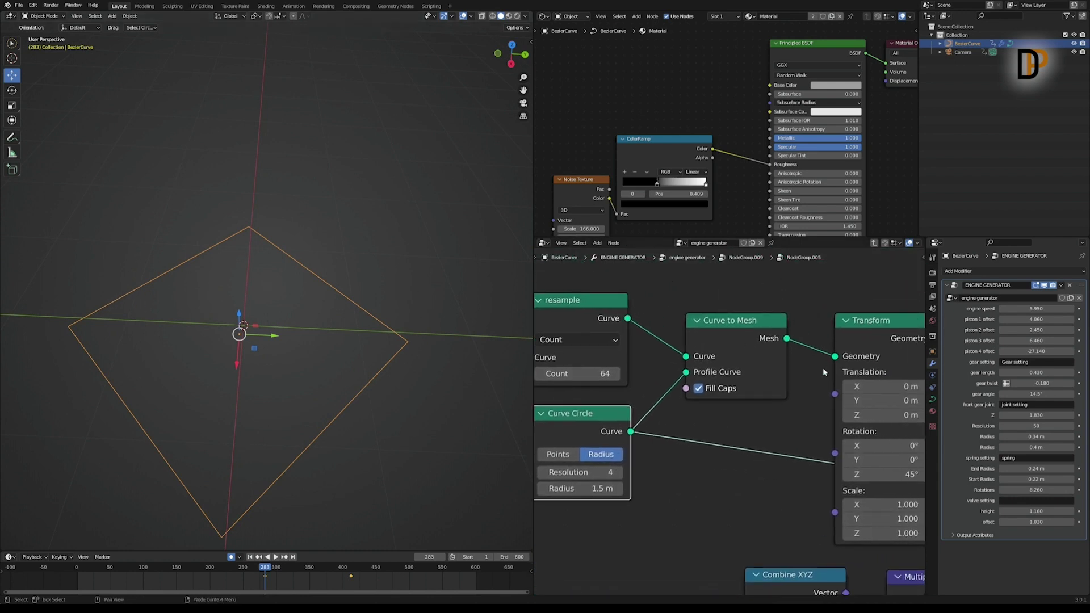
middle_drag(823, 369, 648, 344)
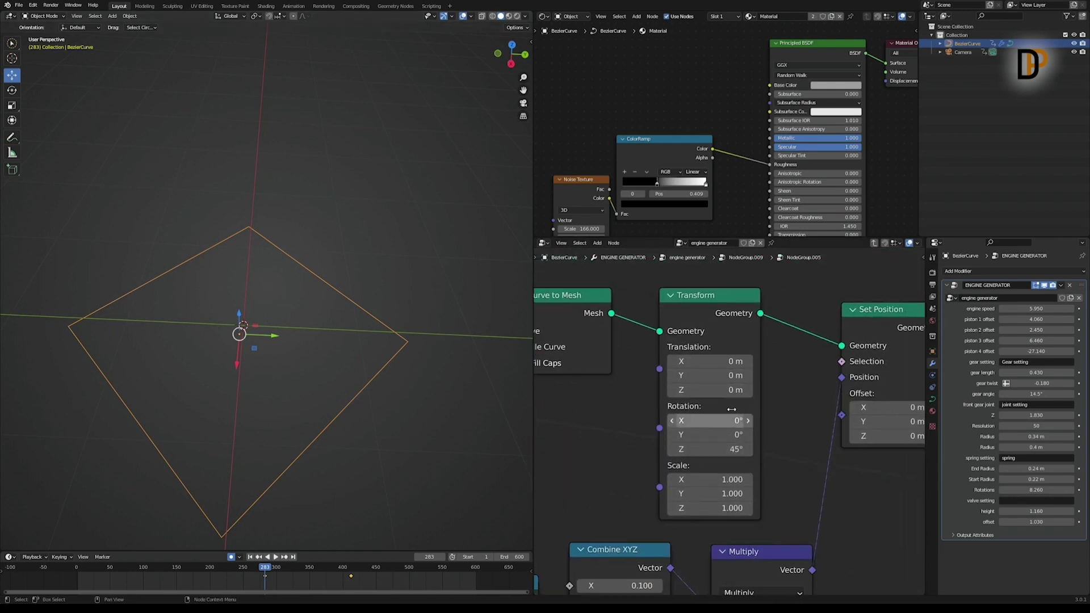
click(729, 301)
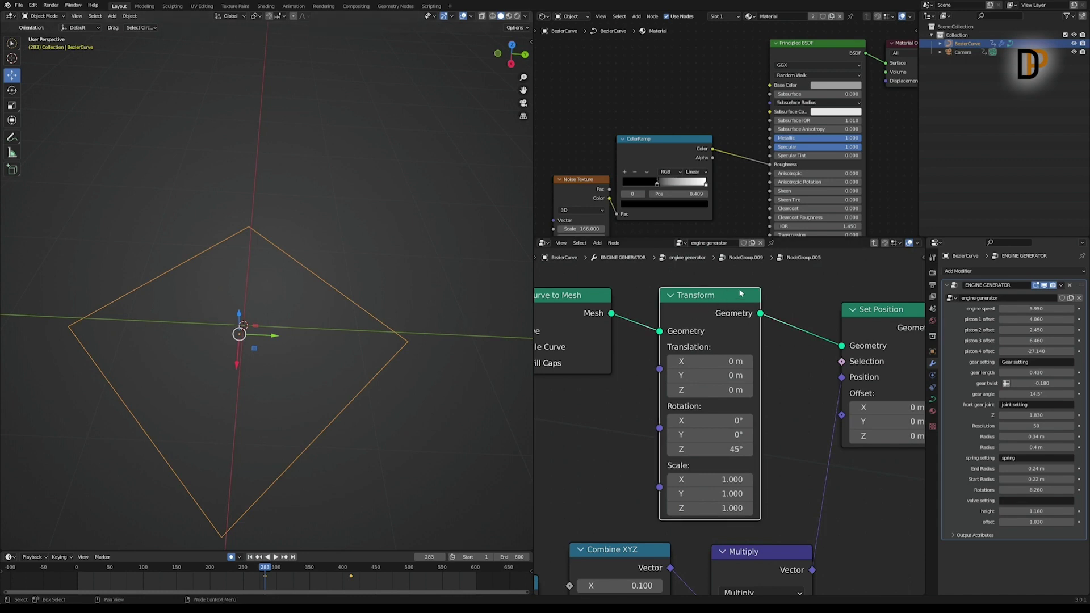
ctrl+shift+click(732, 298)
scroll(351, 308, down, 3)
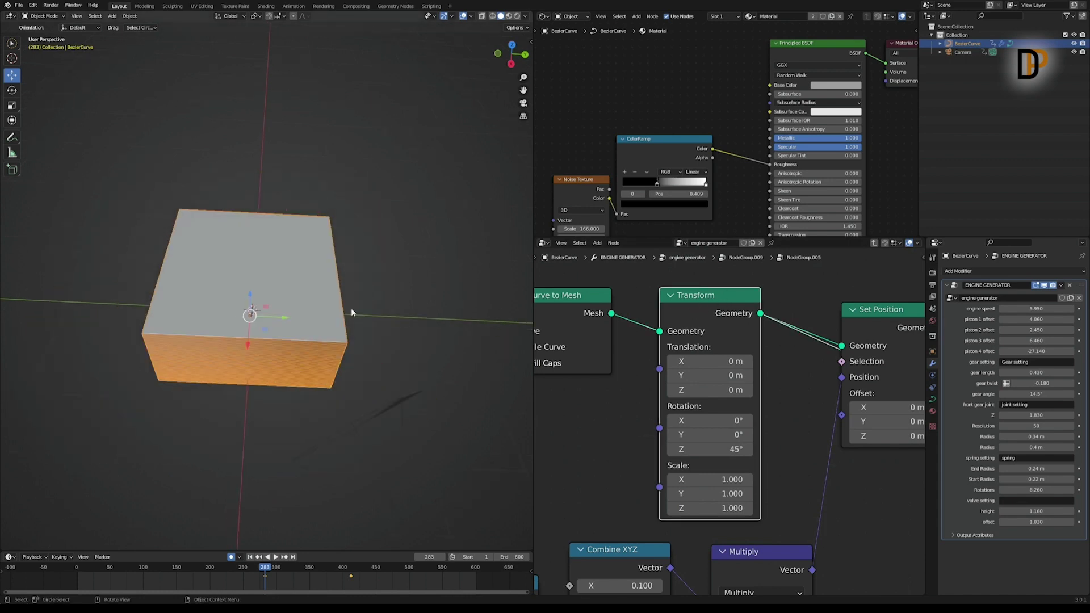
middle_drag(352, 308, 328, 288)
scroll(329, 288, up, 5)
scroll(692, 277, down, 2)
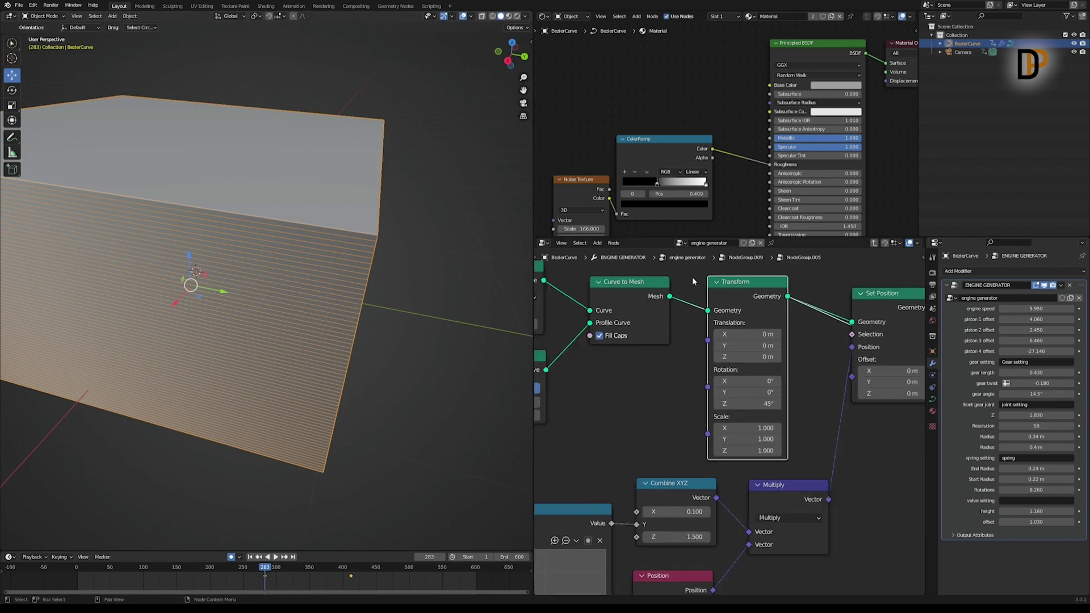
- Lower the Set Position node and reposition the Separate XYZ and Float Curve nodes in the rod group
drag(870, 294, 871, 323)
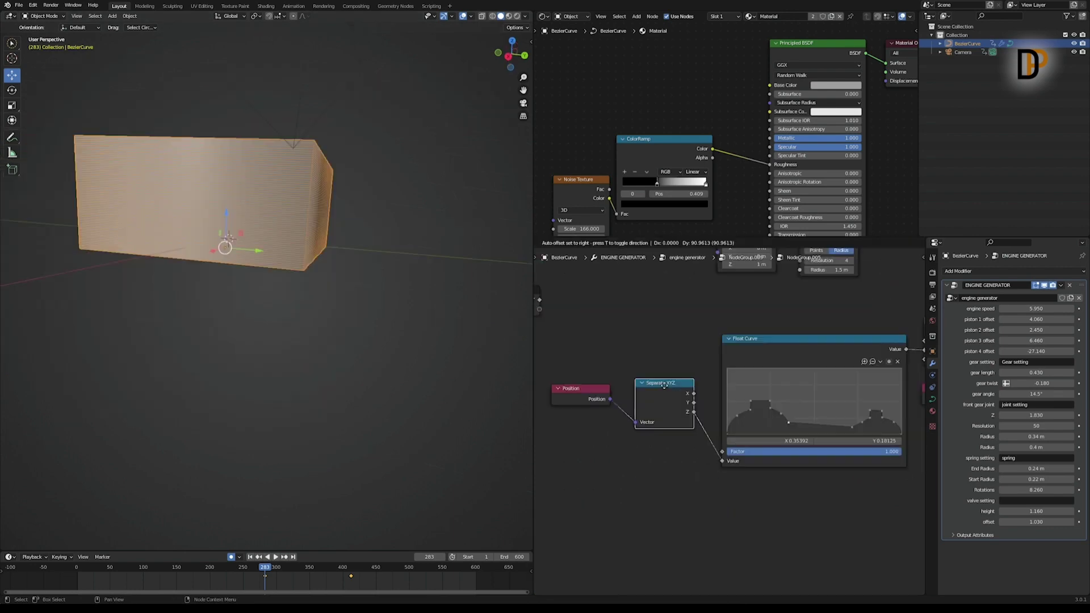
mouse_move(664, 385)
mouse_down()
mouse_move(661, 360)
mouse_move(654, 367)
mouse_up()
middle_drag(799, 350, 737, 350)
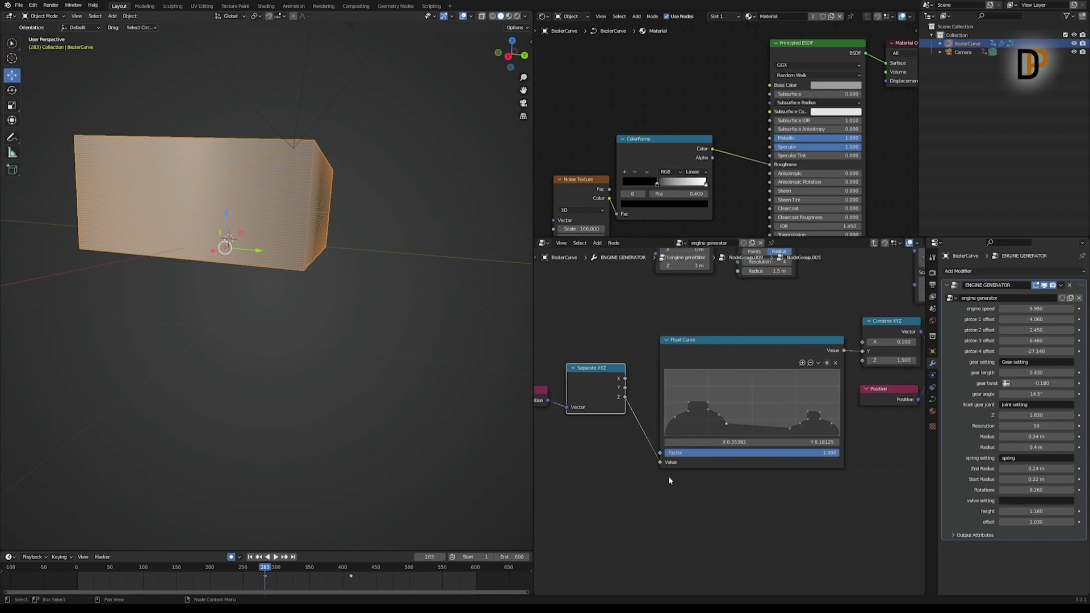
click(712, 335)
middle_drag(850, 337, 743, 332)
drag(710, 335, 700, 334)
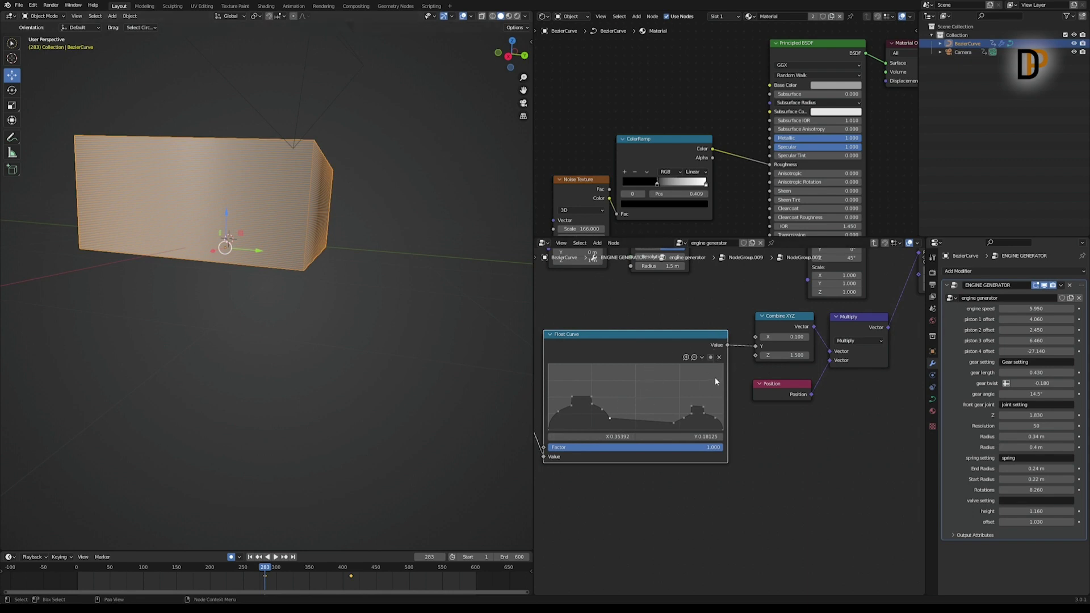
- Move the Combine XYZ node closer to Float Curve and the Multiply node slightly farther from Combine XYZ
drag(783, 323, 776, 321)
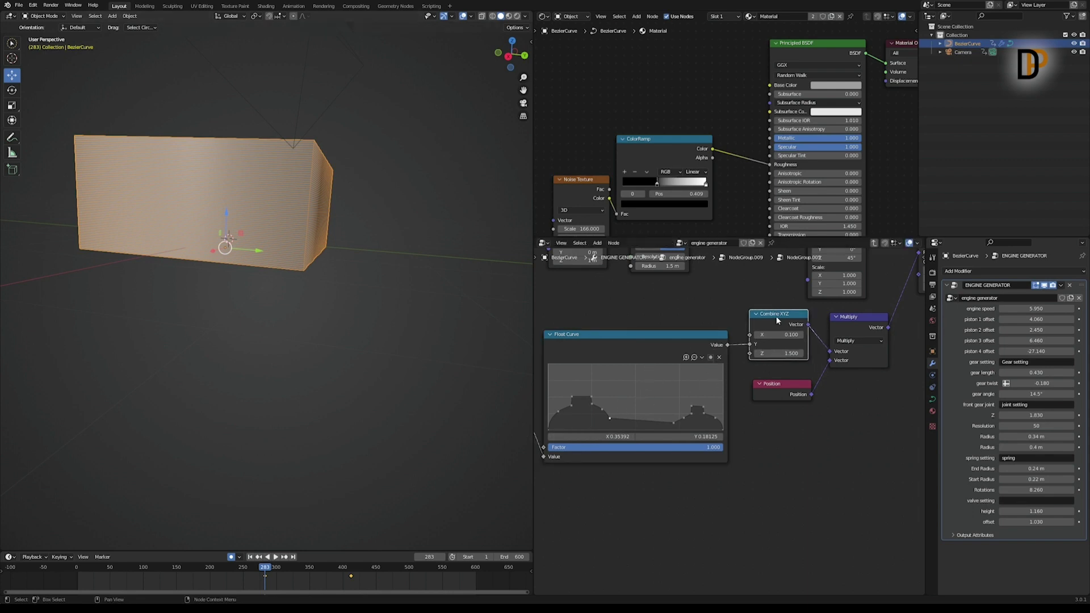
scroll(789, 358, up, 1)
scroll(789, 358, up, 1)
middle_drag(818, 320, 778, 331)
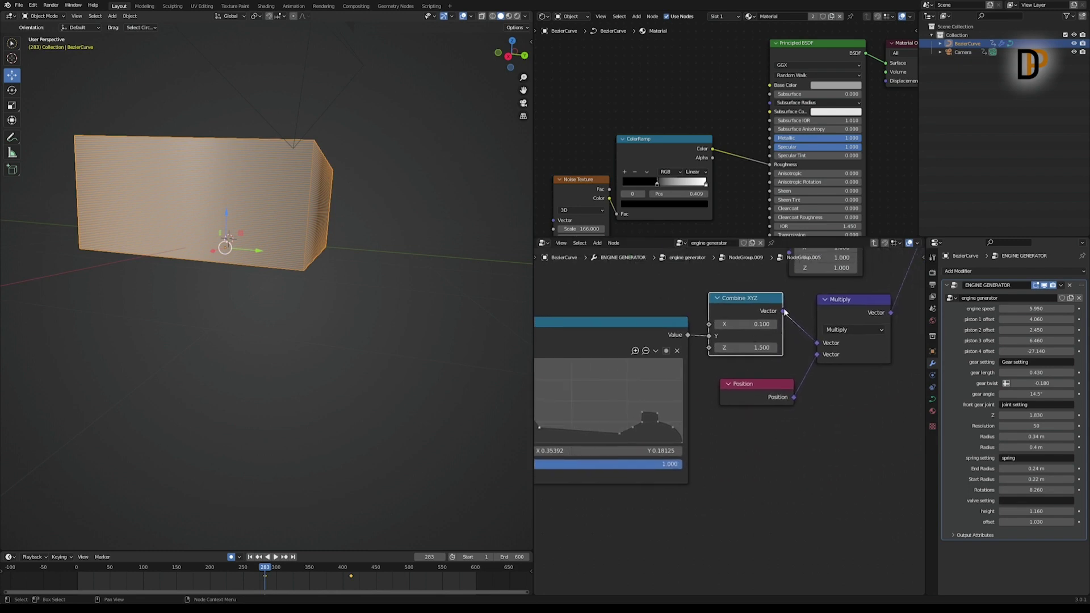
drag(811, 333, 834, 328)
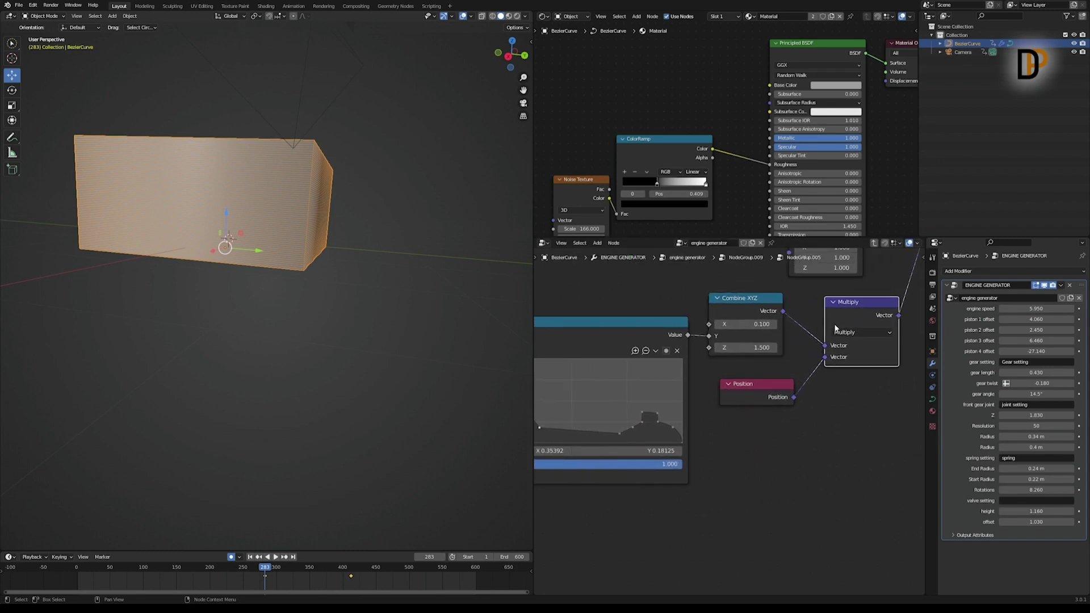
- Reposition the Set Position node fed by Multiply and preview its output in the viewport
scroll(854, 380, up, 2)
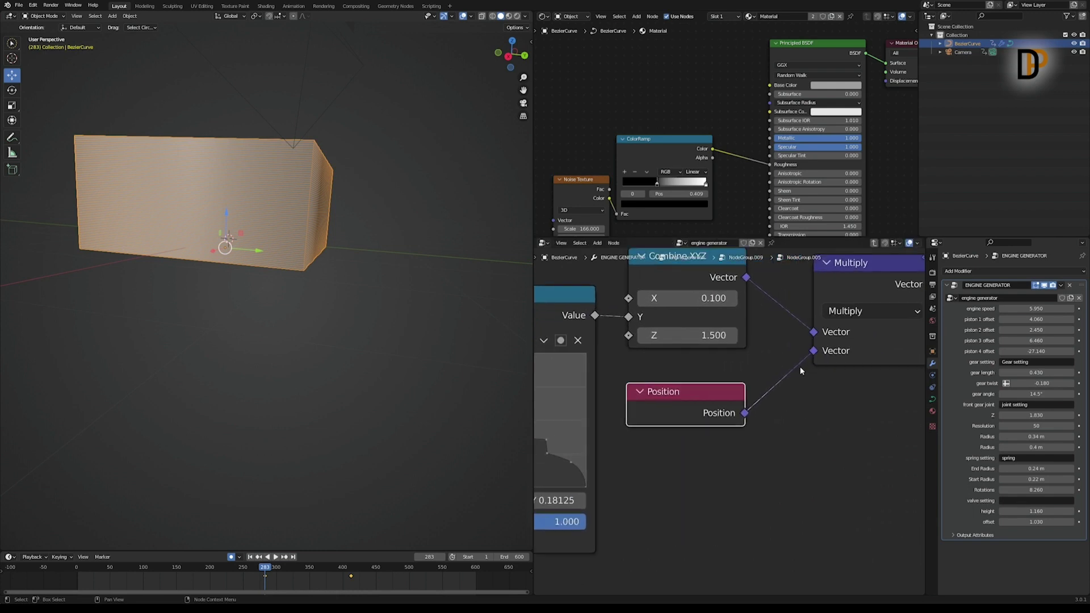
middle_drag(800, 366, 672, 481)
scroll(775, 370, down, 2)
middle_drag(774, 370, 739, 440)
drag(766, 357, 769, 358)
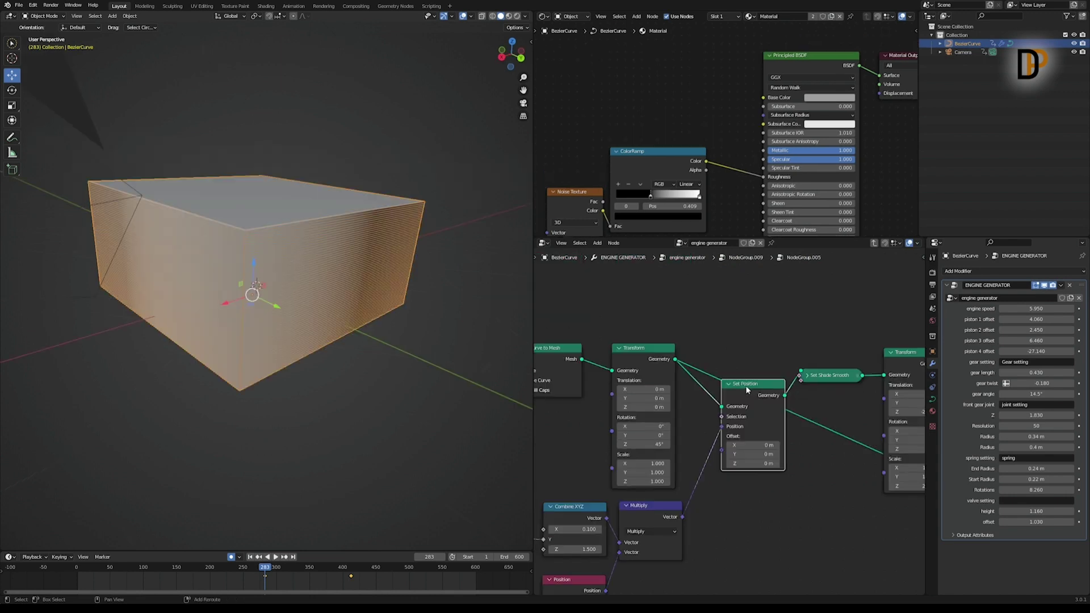
ctrl+shift+click(746, 390)
- Examine the connecting rod's shape and the Float Curve profile that drives it
scroll(308, 258, up, 3)
scroll(322, 265, down, 1)
middle_drag(322, 265, 382, 207)
shift+middle_drag(526, 174, 533, 192)
middle_drag(642, 428, 776, 358)
middle_drag(700, 448, 745, 442)
scroll(744, 442, up, 1)
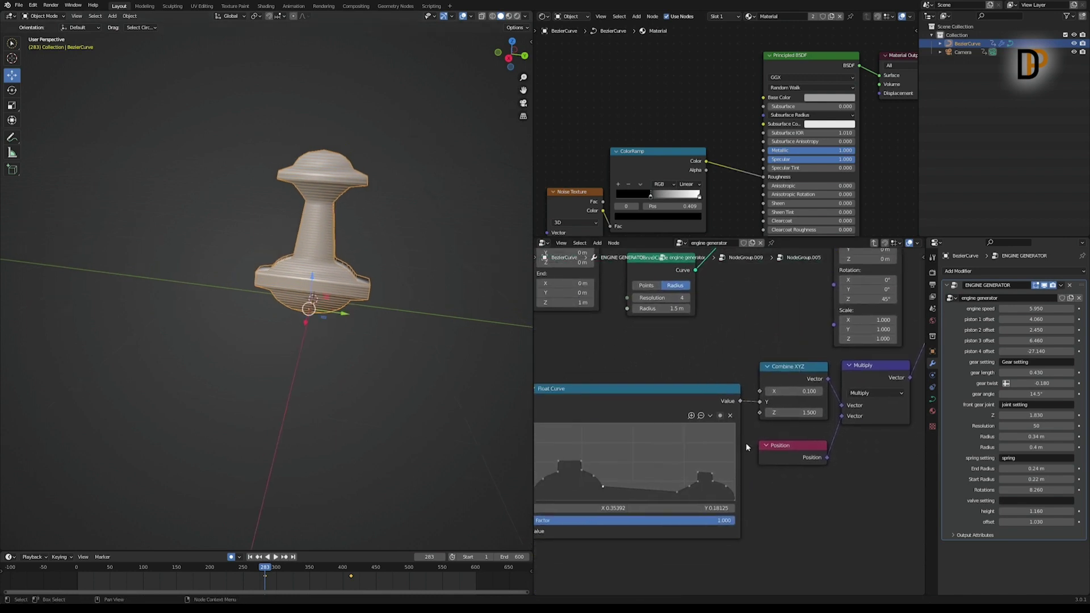
click(672, 492)
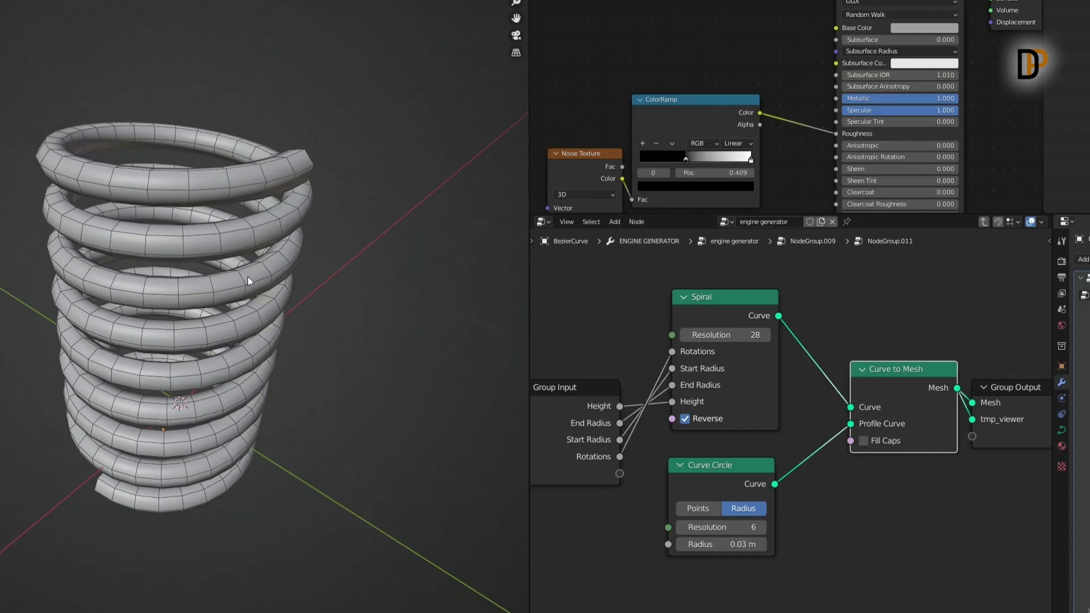
- Inspect the spring from above and preview the Spiral node's curve
middle_drag(322, 283, 330, 364)
click(705, 296)
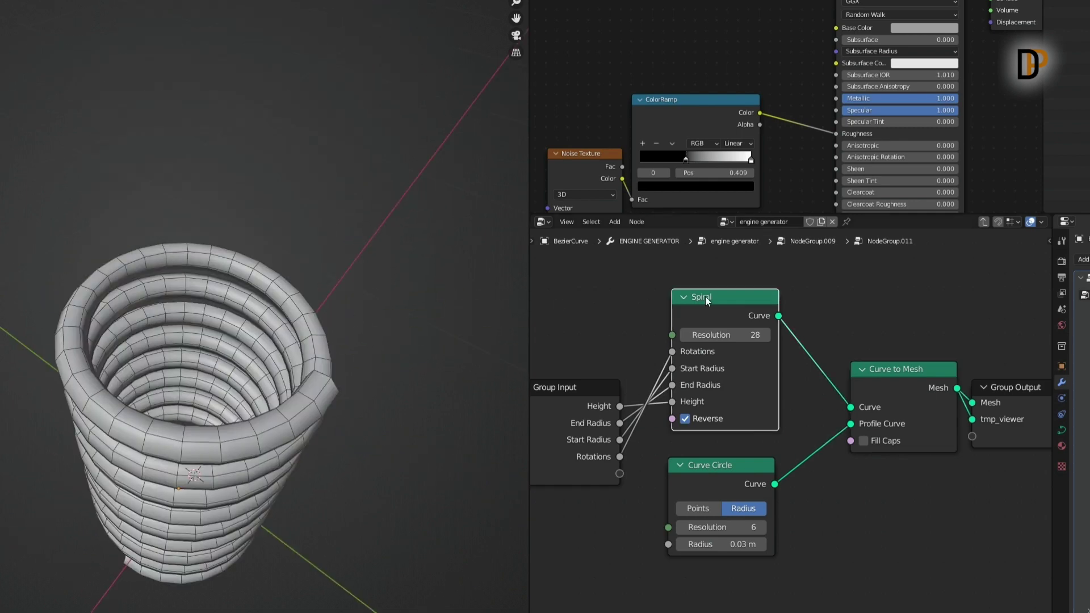
ctrl+shift+click(705, 296)
key(a)
middle_drag(816, 357, 808, 321)
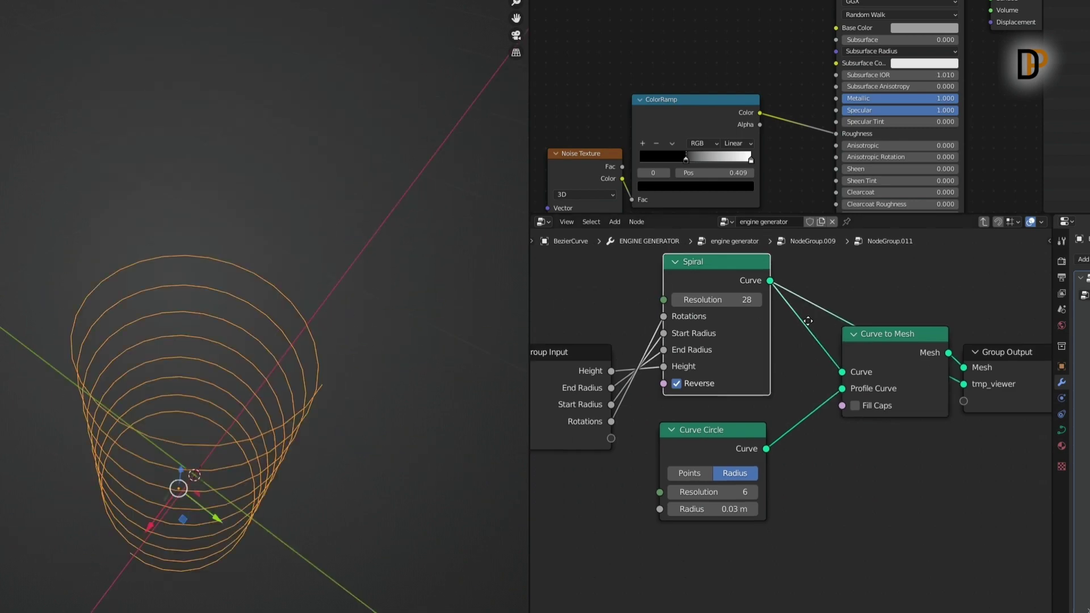
- Move the Curve to Mesh node slightly nearer Spiral, preview its output and examine the solid spring
click(869, 340)
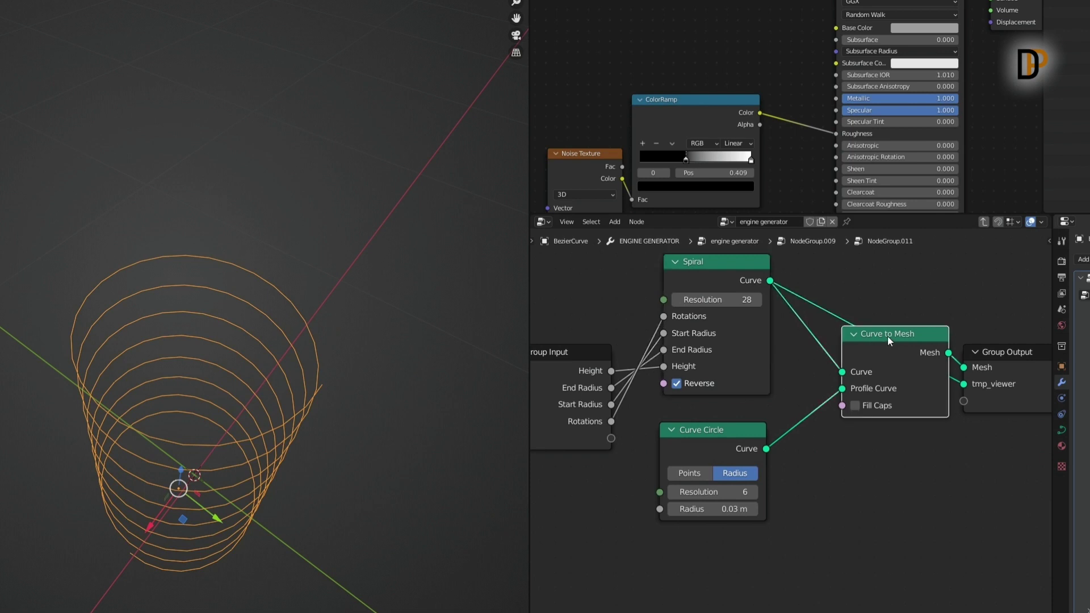
drag(887, 337, 882, 336)
click(717, 431)
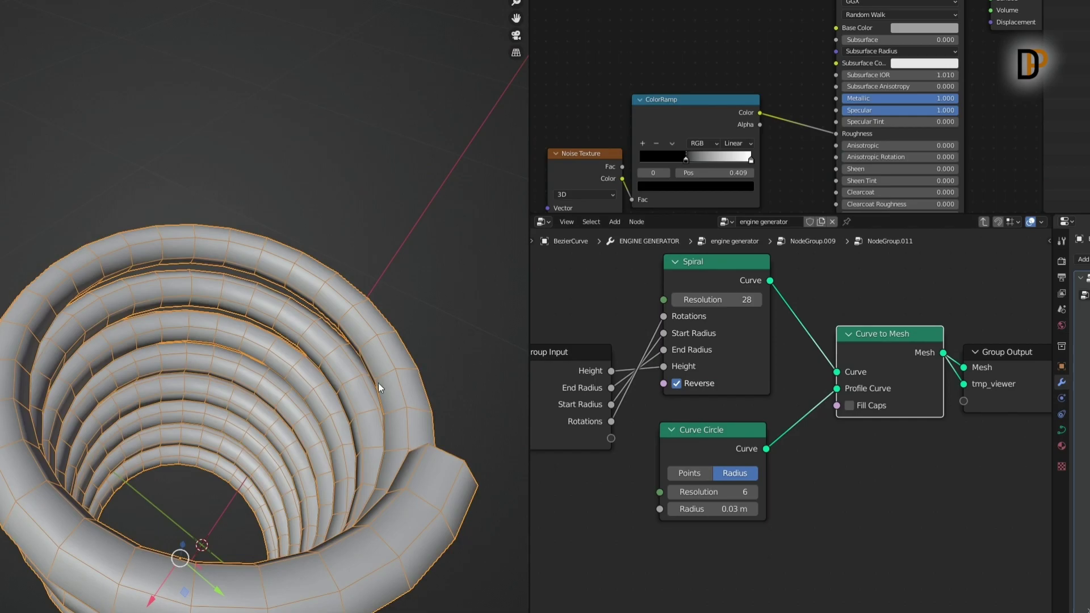
middle_drag(378, 382, 368, 340)
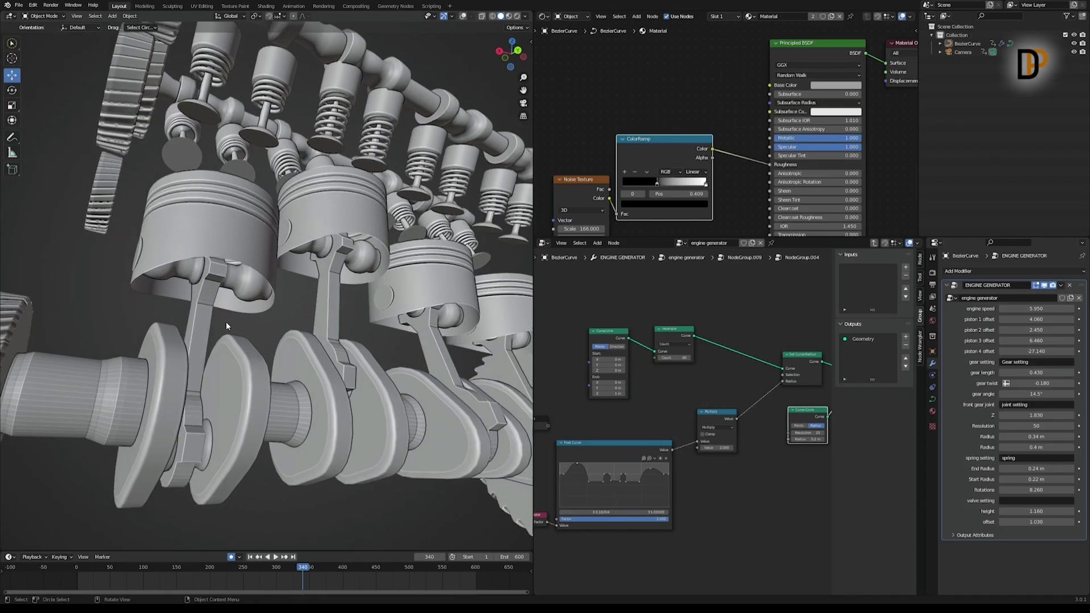
- Examine the pistons, connecting rods, crankshaft and camshaft of the complete engine from several angles
middle_drag(274, 391, 204, 425)
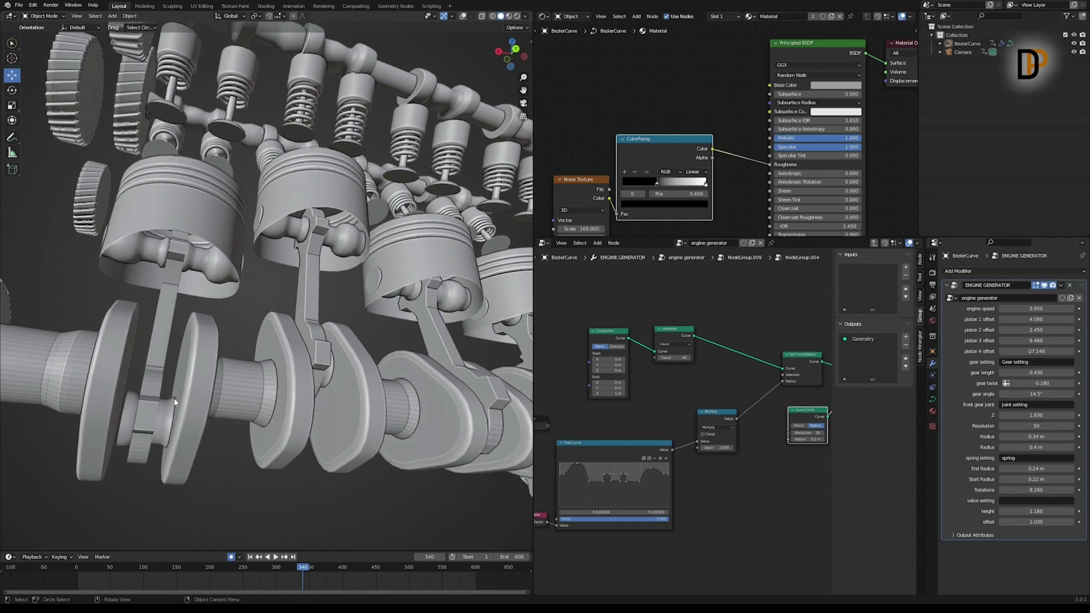
middle_drag(192, 399, 236, 277)
middle_drag(357, 276, 468, 139)
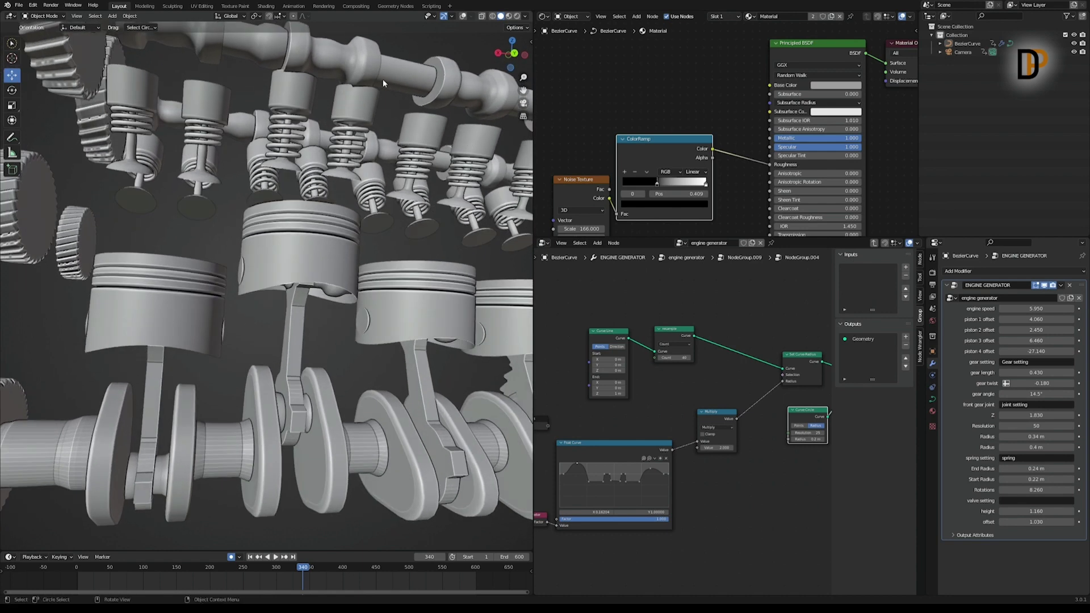
scroll(465, 115, down, 4)
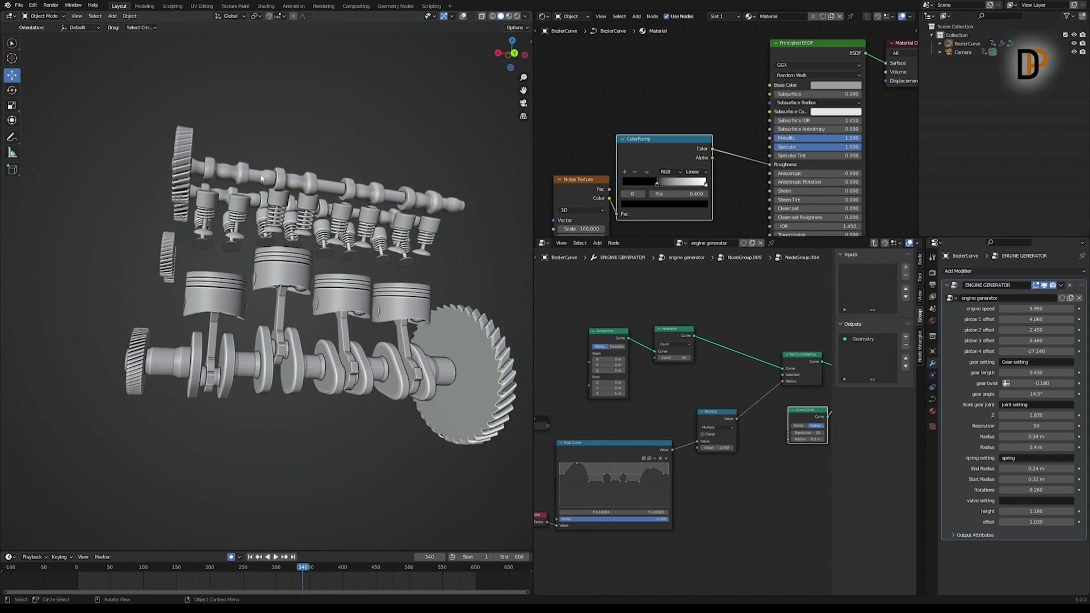
scroll(364, 248, up, 6)
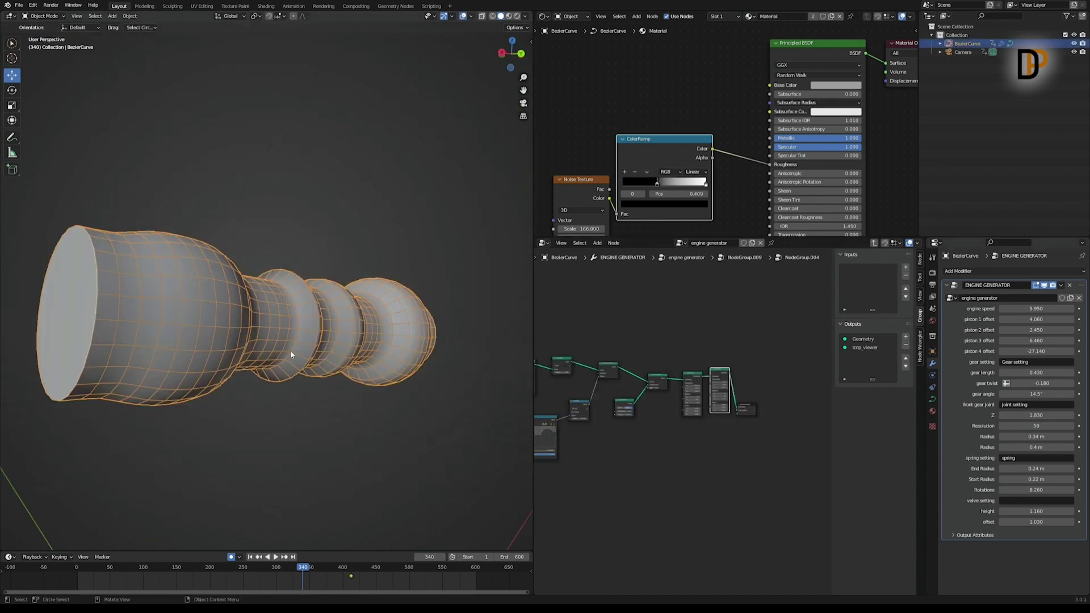
- Preview only the Curve Line node at the start of NodeGroup.004 and inspect the resulting line
middle_drag(582, 365, 732, 366)
scroll(732, 366, up, 4)
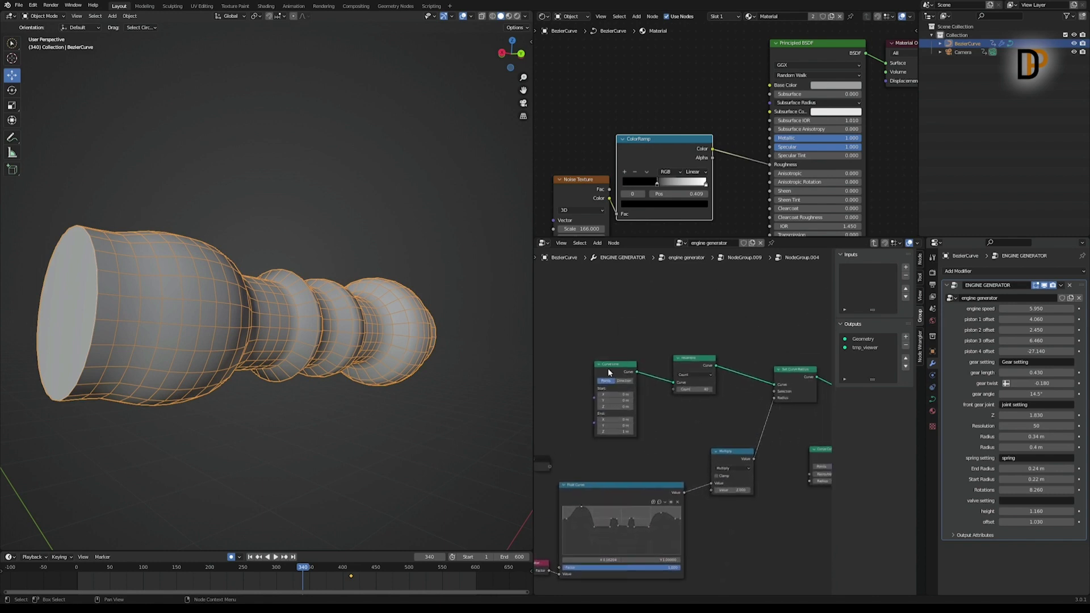
ctrl+shift+click(614, 364)
scroll(273, 430, down, 8)
scroll(273, 430, up, 2)
middle_drag(274, 431, 271, 425)
scroll(279, 443, up, 4)
- Reposition the Resample Curve and Set Curve Radius nodes, spacing out the neighbouring nodes that shape the line
drag(689, 359, 684, 347)
middle_drag(756, 373, 693, 375)
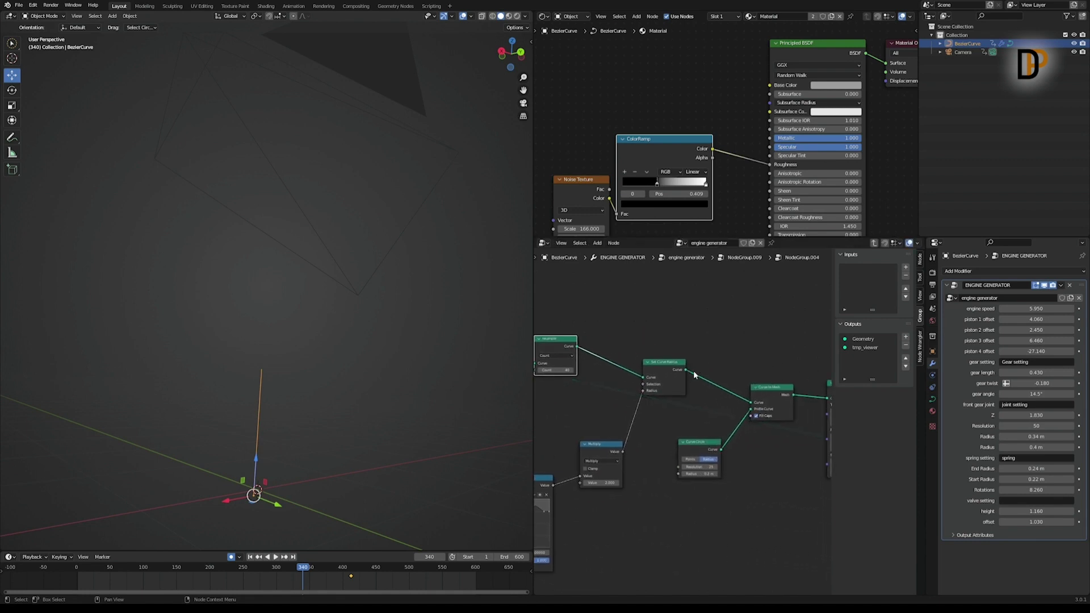
drag(670, 392, 688, 390)
middle_drag(658, 431, 725, 373)
middle_drag(627, 386, 714, 361)
drag(651, 367, 667, 360)
drag(593, 435, 582, 434)
- Shift the Curve to Mesh node slightly toward Transform and preview its solid output in the viewport
middle_drag(823, 322, 536, 429)
scroll(671, 428, up, 3)
drag(646, 370, 653, 370)
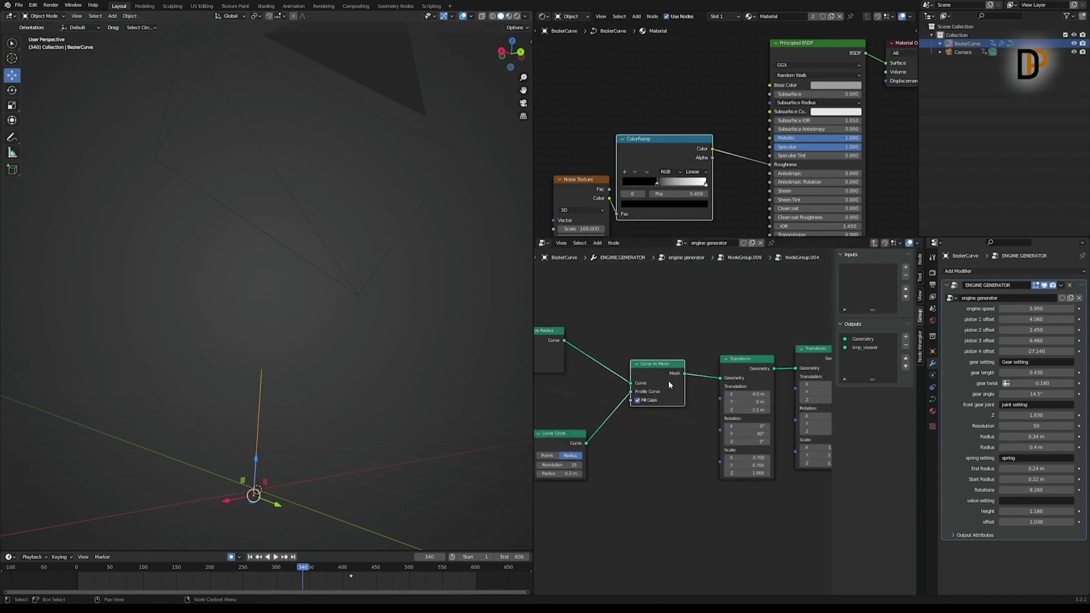
middle_drag(668, 380, 710, 345)
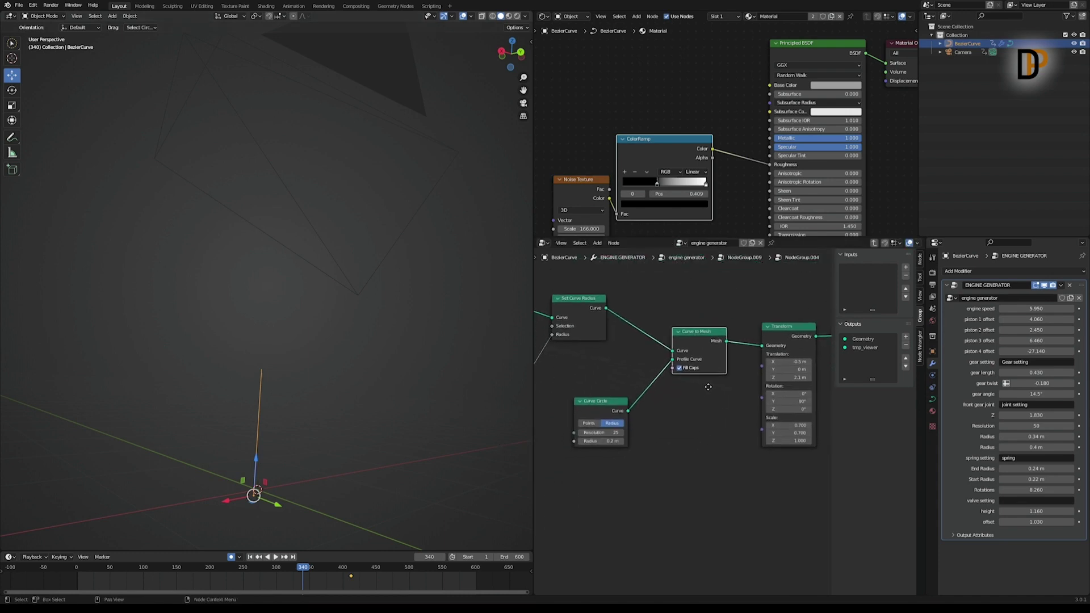
ctrl+shift+click(703, 328)
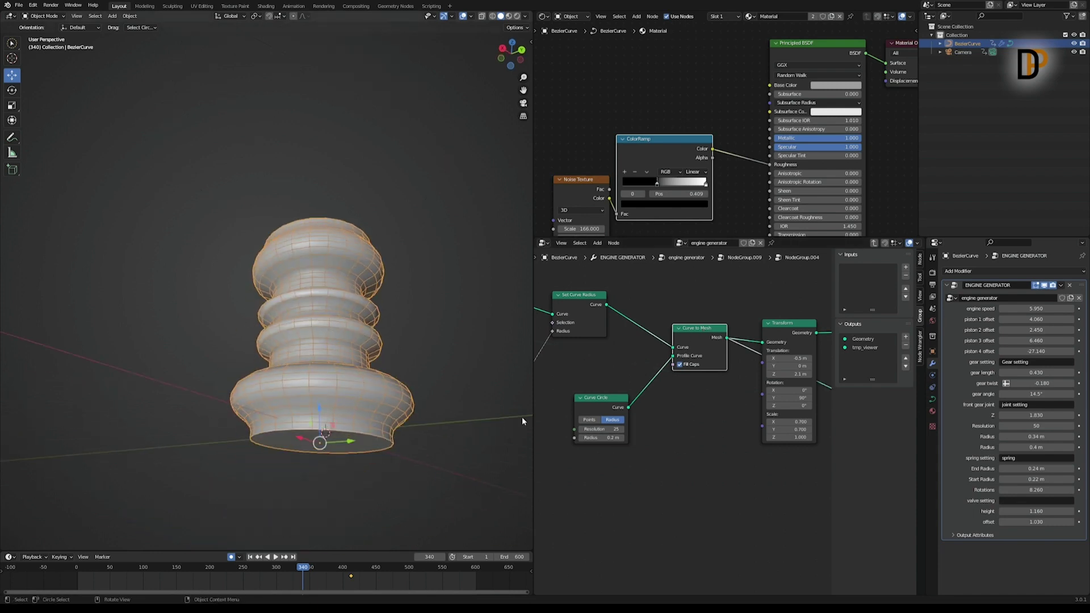
- Compare the Float Curve profile with the bulges of the previewed mesh, before and after its rotation by Transform
middle_drag(546, 438, 726, 401)
scroll(674, 459, up, 1)
middle_drag(625, 445, 750, 389)
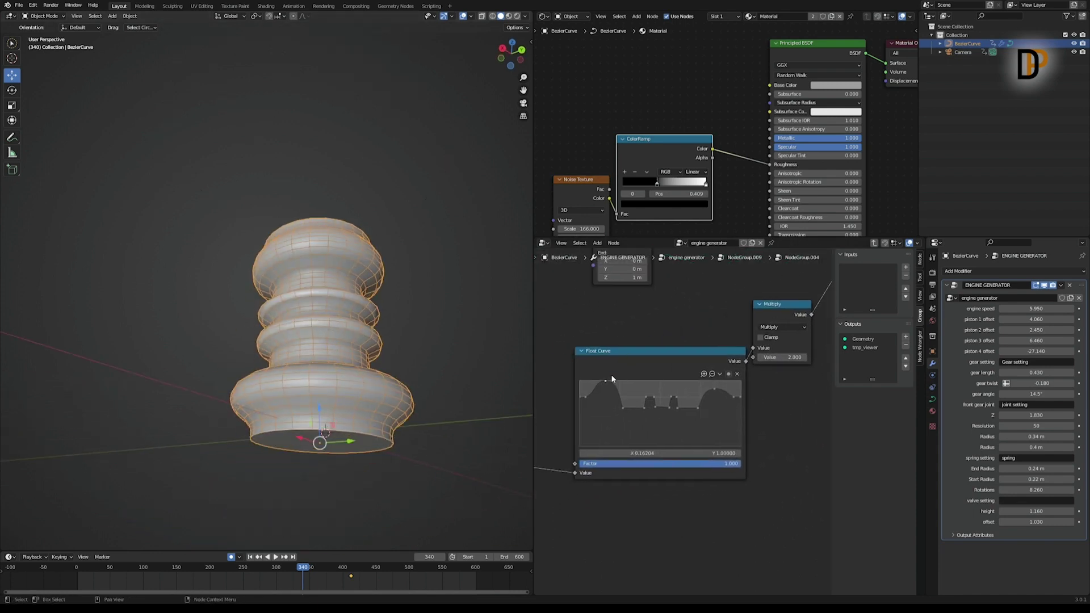
middle_drag(789, 437, 752, 463)
middle_drag(400, 328, 373, 423)
scroll(404, 356, down, 3)
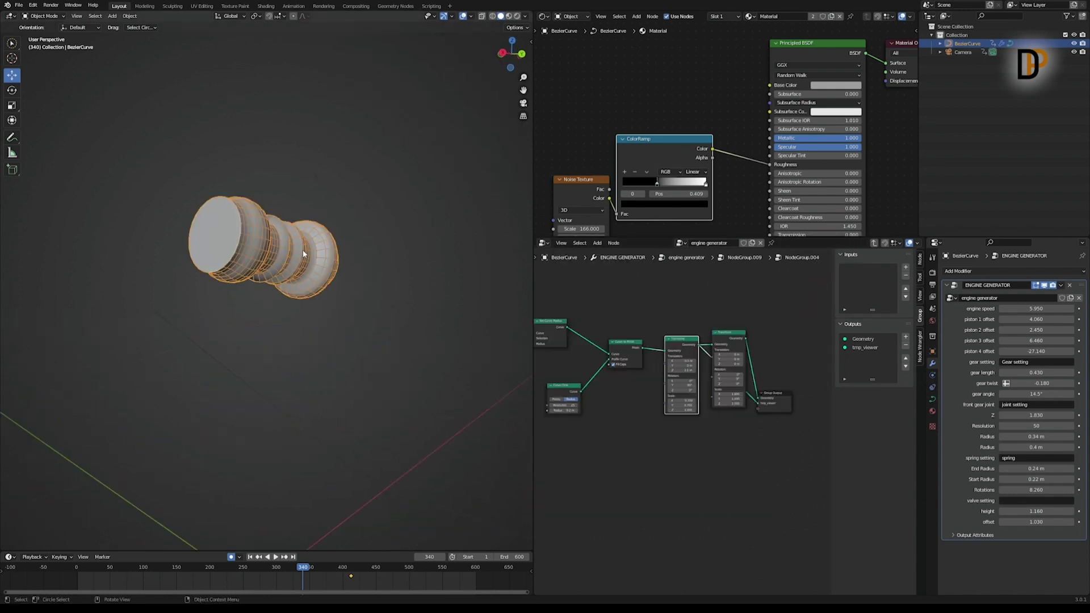
middle_drag(307, 267, 312, 261)
scroll(310, 258, up, 2)
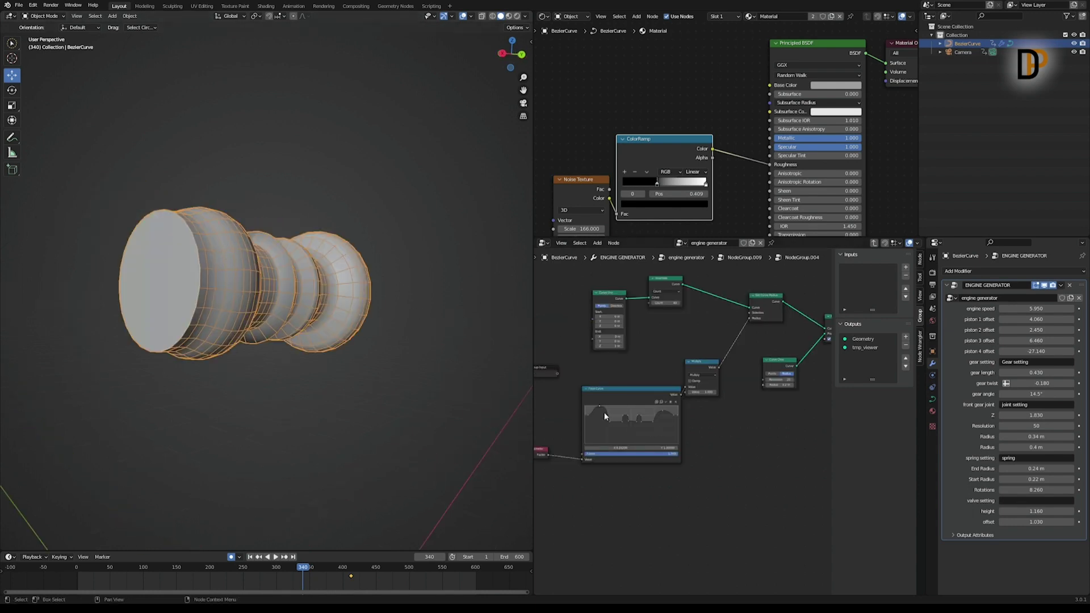
scroll(596, 407, up, 1)
- Return to the main engine generator node tree and inspect the single piston, crank and valve assembly
key(Tab)
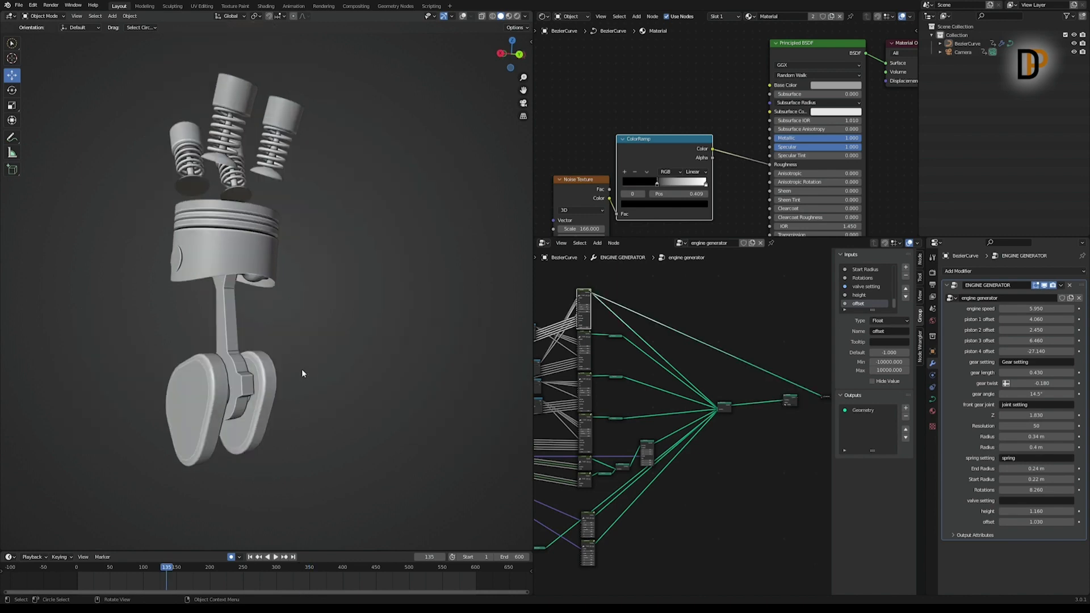
middle_drag(302, 369, 323, 364)
middle_drag(518, 101, 144, 121)
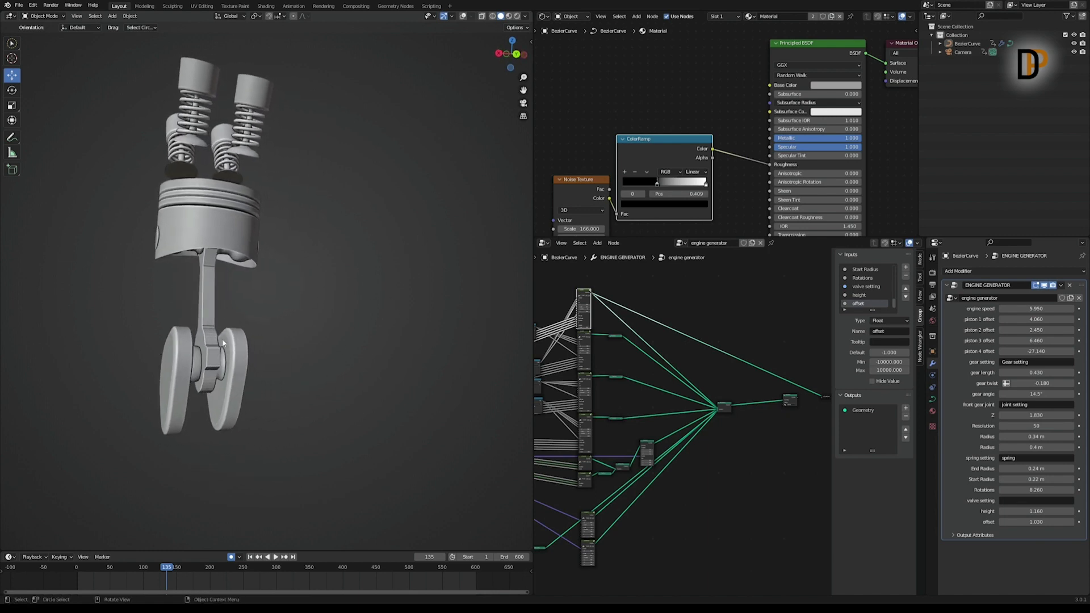
middle_drag(222, 338, 305, 360)
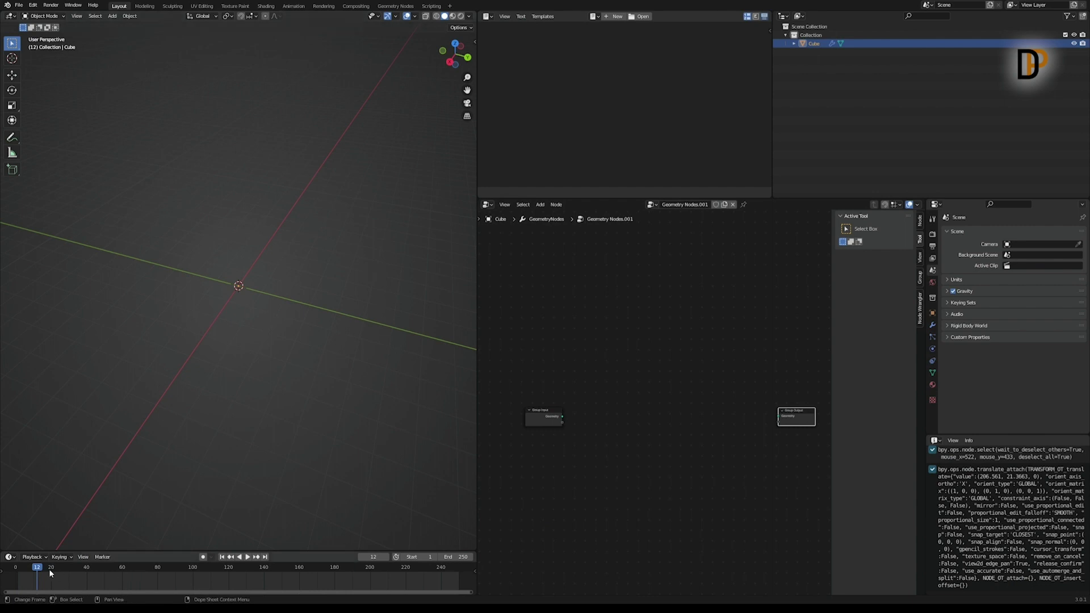
- Add a Value input node above the Group Input in the cube's geometry node tree
middle_drag(278, 340, 266, 376)
middle_drag(632, 297, 640, 305)
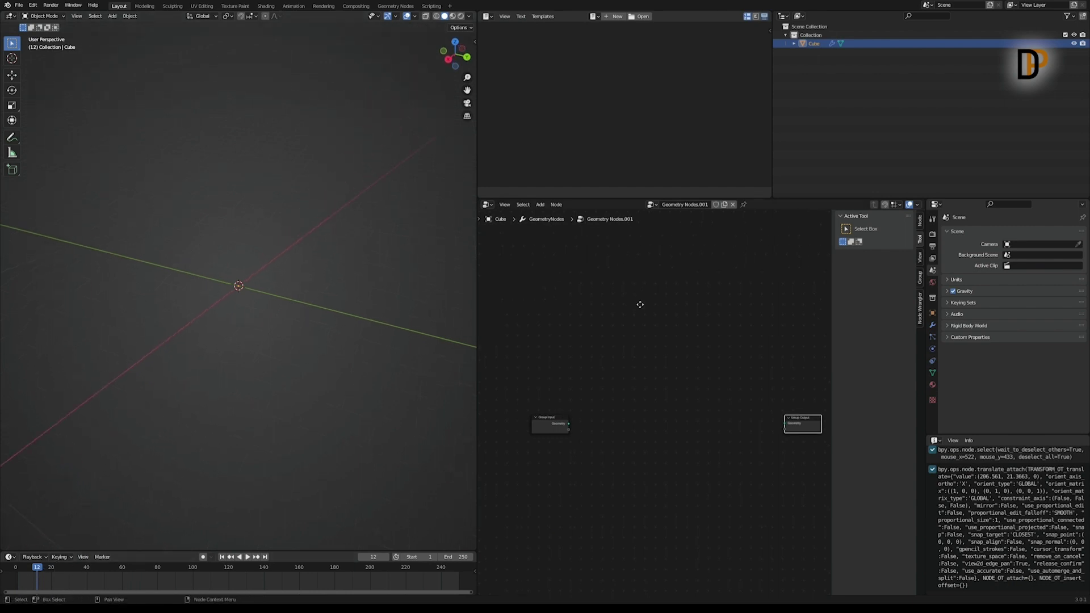
click(540, 204)
mouse_move(568, 269)
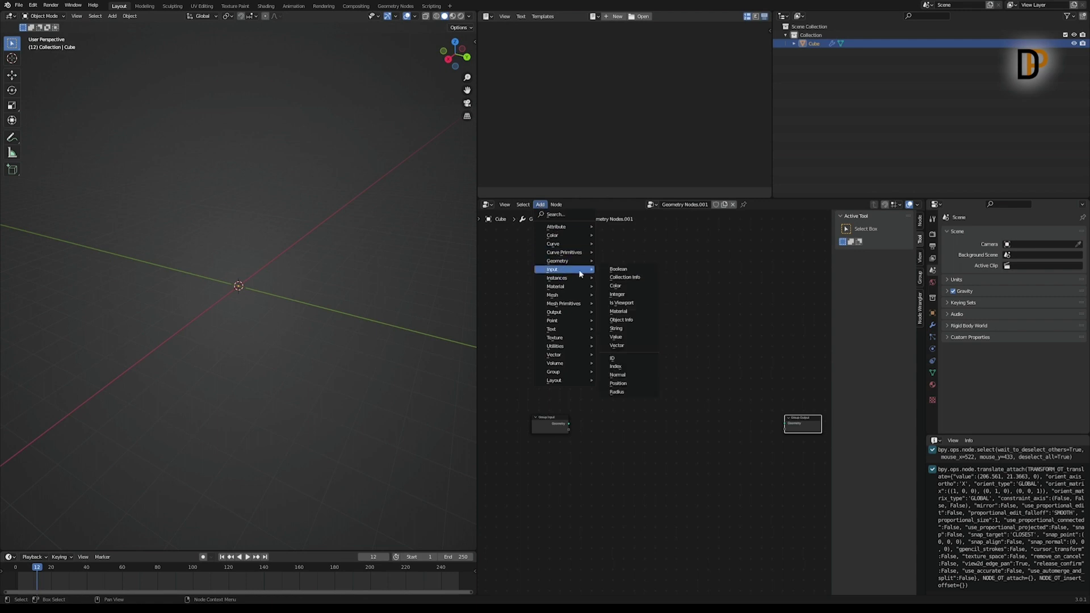
click(626, 343)
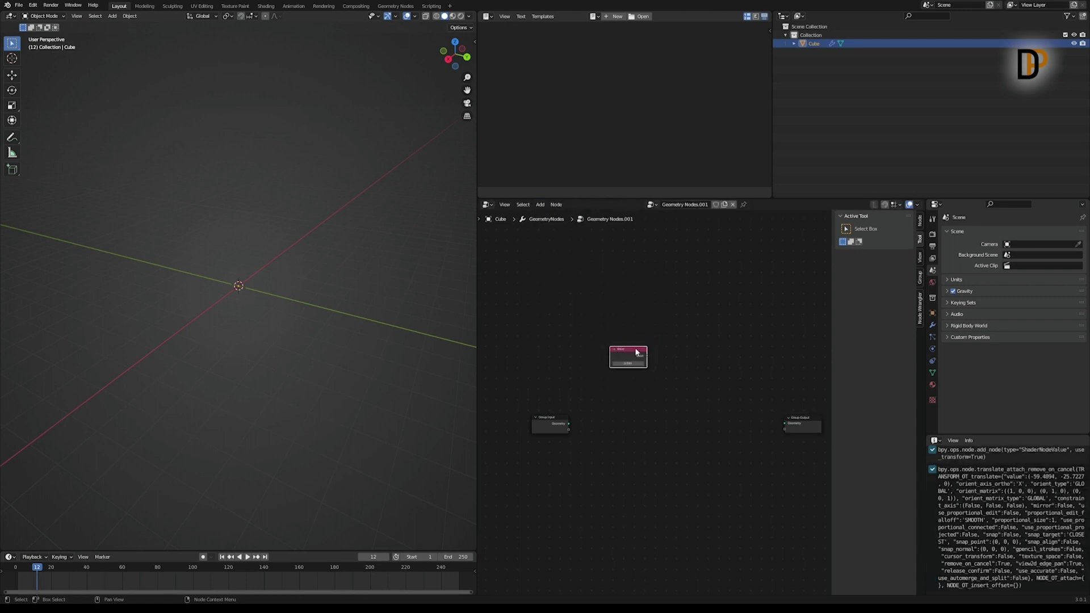
click(617, 345)
- Add a Math node fed by the Value node and set its operation to Multiply
click(540, 204)
mouse_move(568, 346)
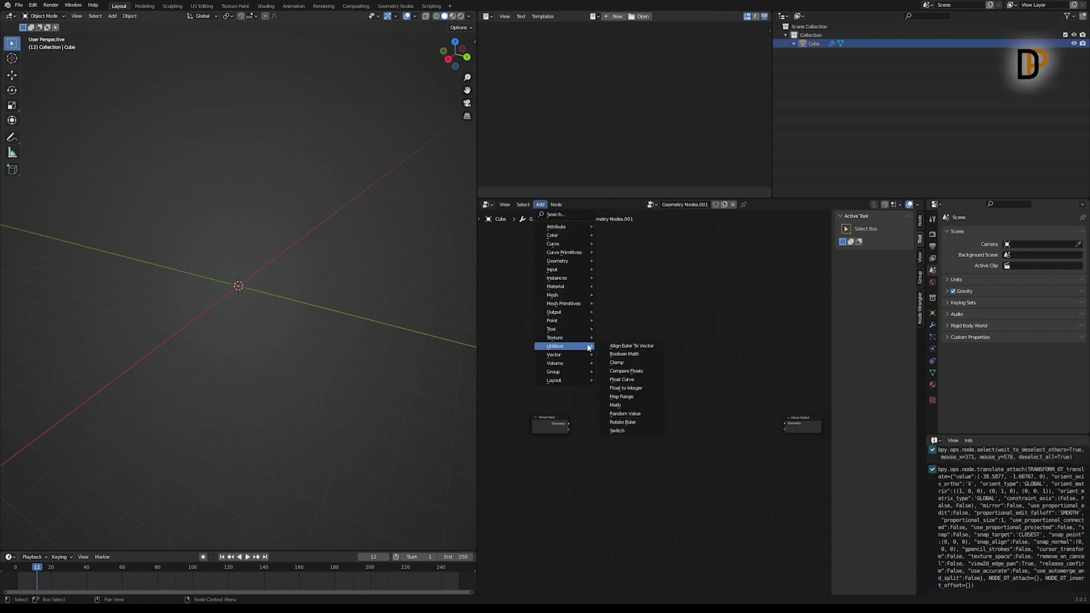
click(627, 404)
click(661, 354)
drag(640, 354, 662, 385)
click(683, 370)
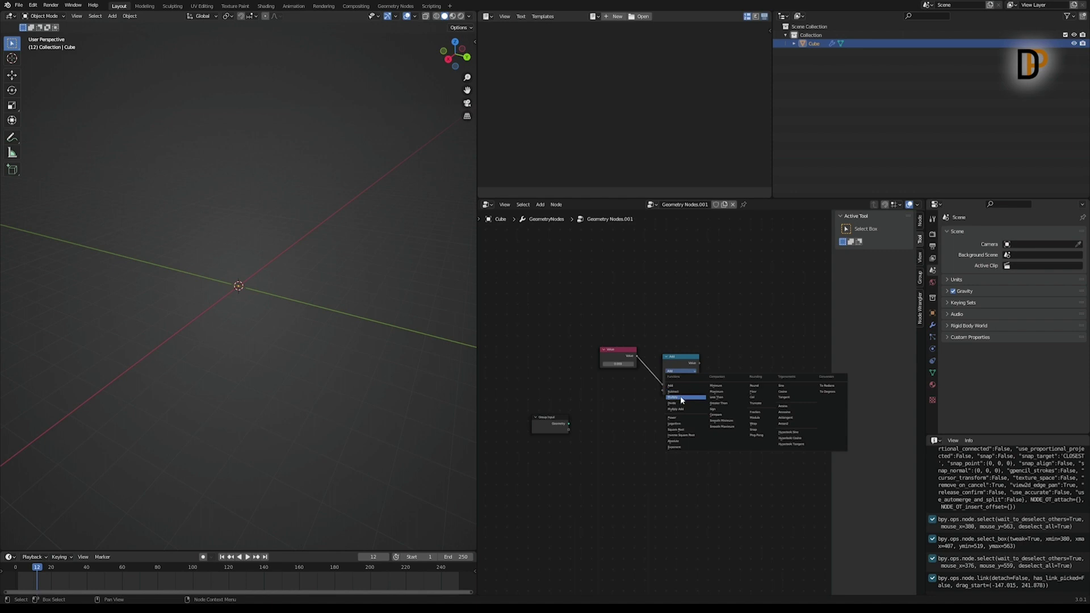
click(680, 396)
- Duplicate the Multiply node, connect the copy to the original's second value input, and space the nodes apart
scroll(654, 404, up, 2)
click(693, 341)
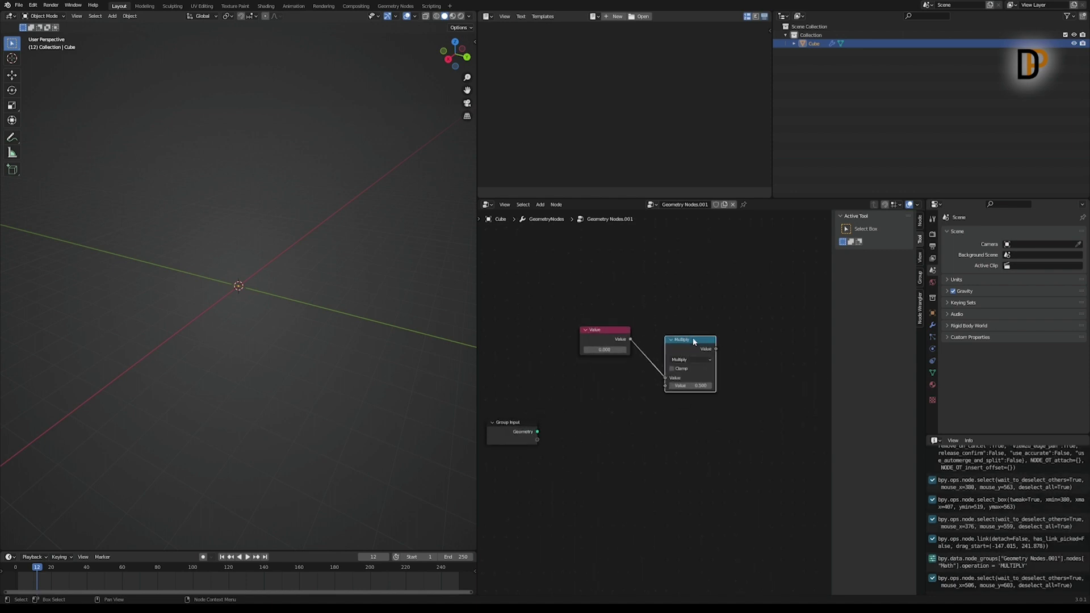
key(shift+d)
click(630, 390)
drag(629, 389, 664, 387)
drag(678, 340, 688, 326)
drag(598, 337, 589, 330)
- Drive the Value node with the expression #frame and play the animation to check it
click(595, 343)
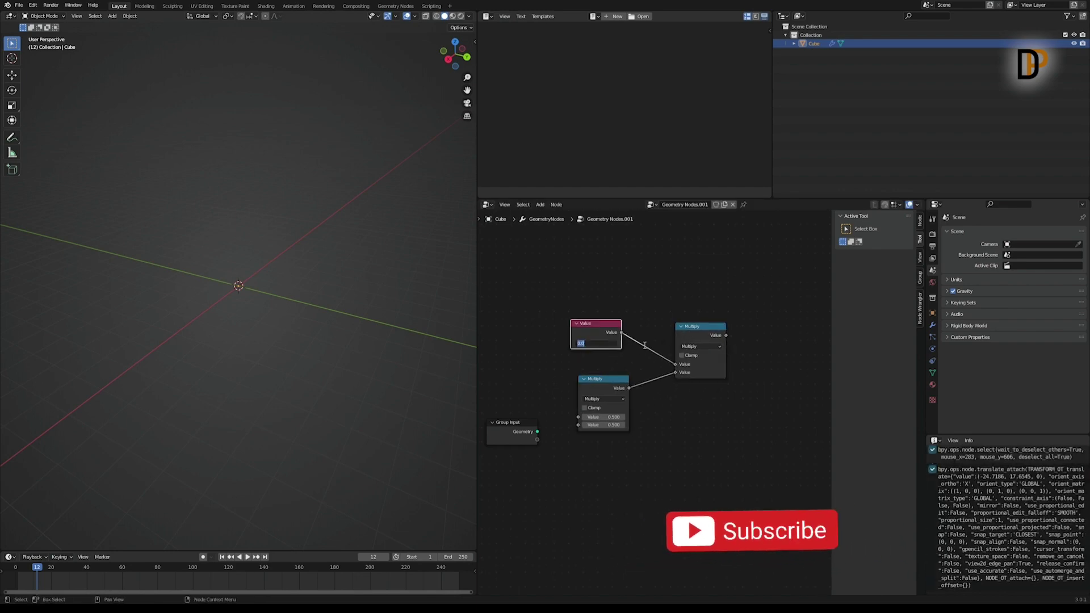
text(#frame)
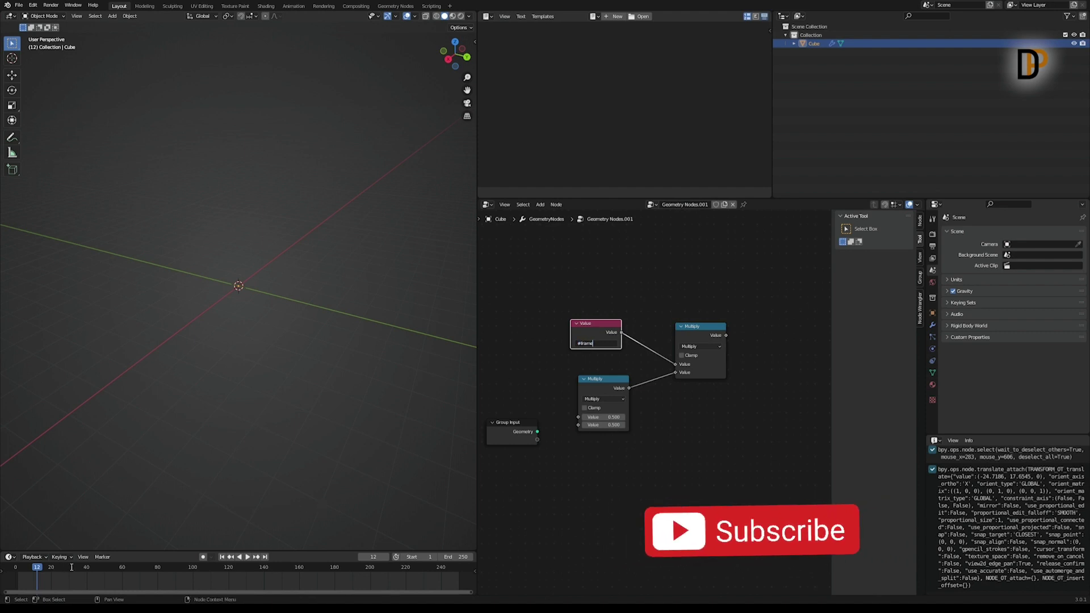
key(Return)
key(space)
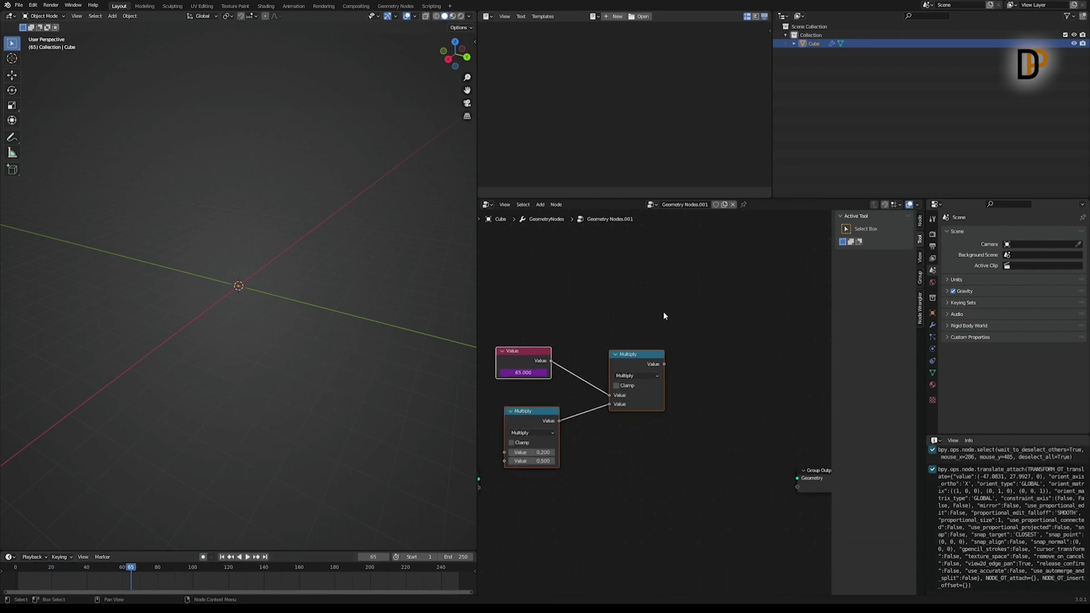
- Add a Cube mesh primitive node and connect its Mesh output to the Group Output
click(563, 303)
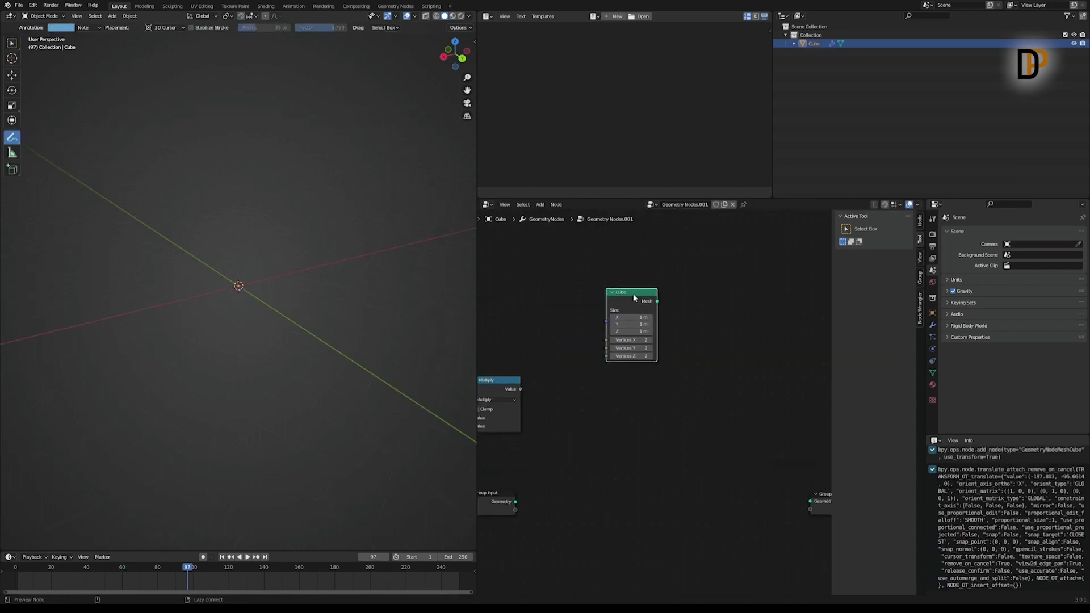
ctrl+shift+click(634, 298)
middle_drag(692, 331, 661, 341)
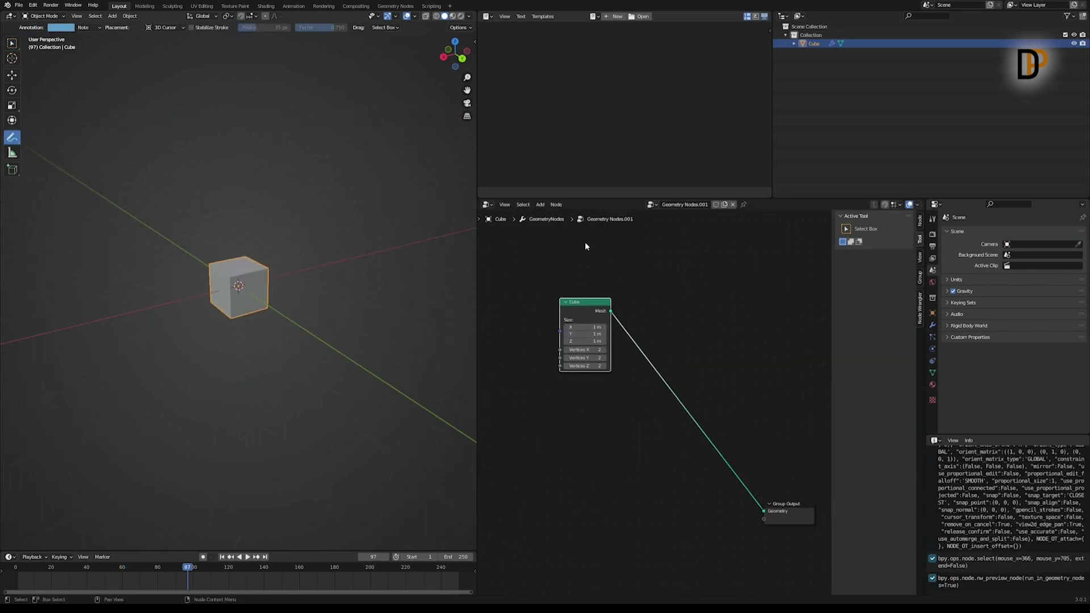
- Insert a Transform node on the link between the Cube node and the Group Output
key(shift+a)
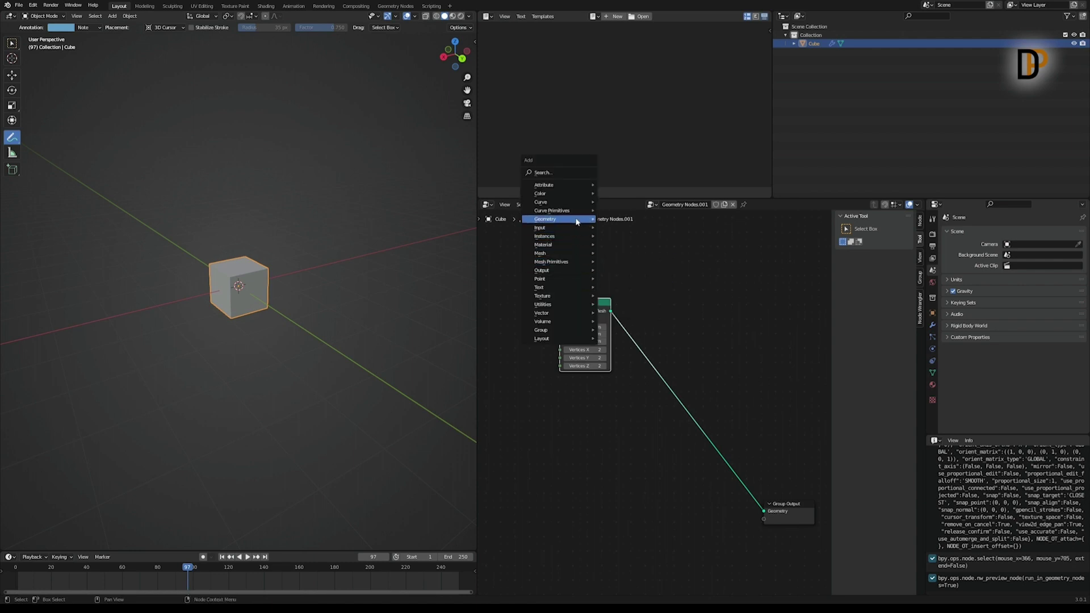
click(632, 290)
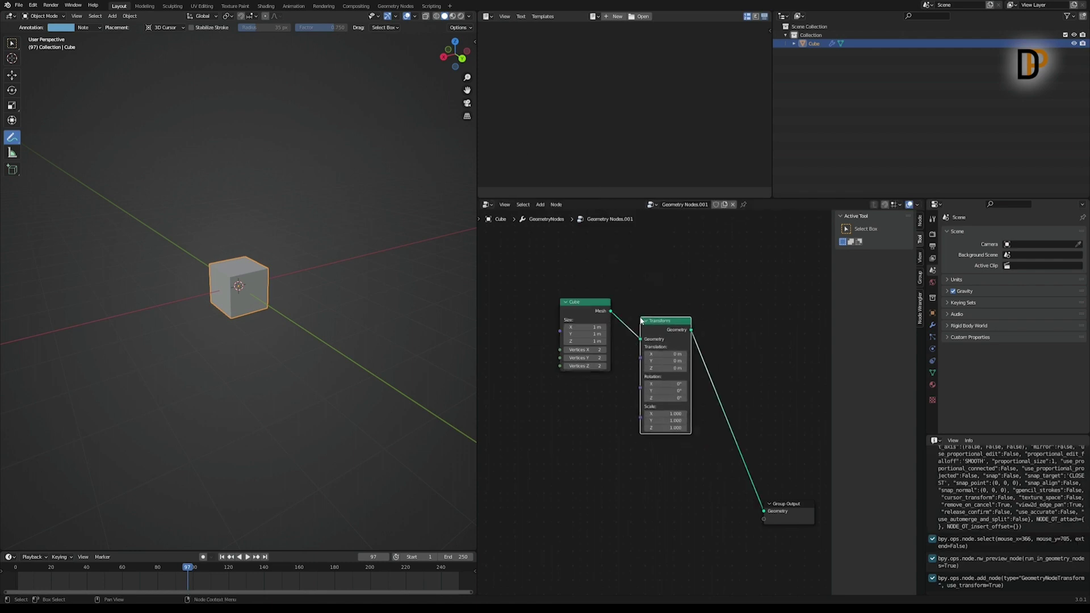
click(663, 341)
middle_drag(718, 370, 763, 333)
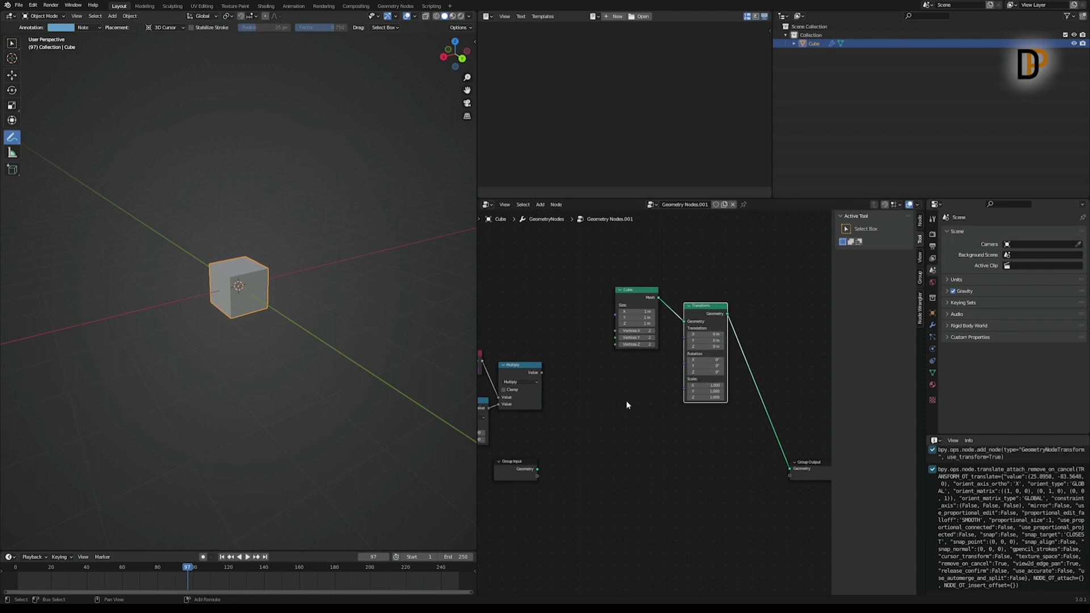
- Add a Combine XYZ node, link its Vector to Transform's Rotation, and move the final Multiply node closer to it
mouse_move(633, 501)
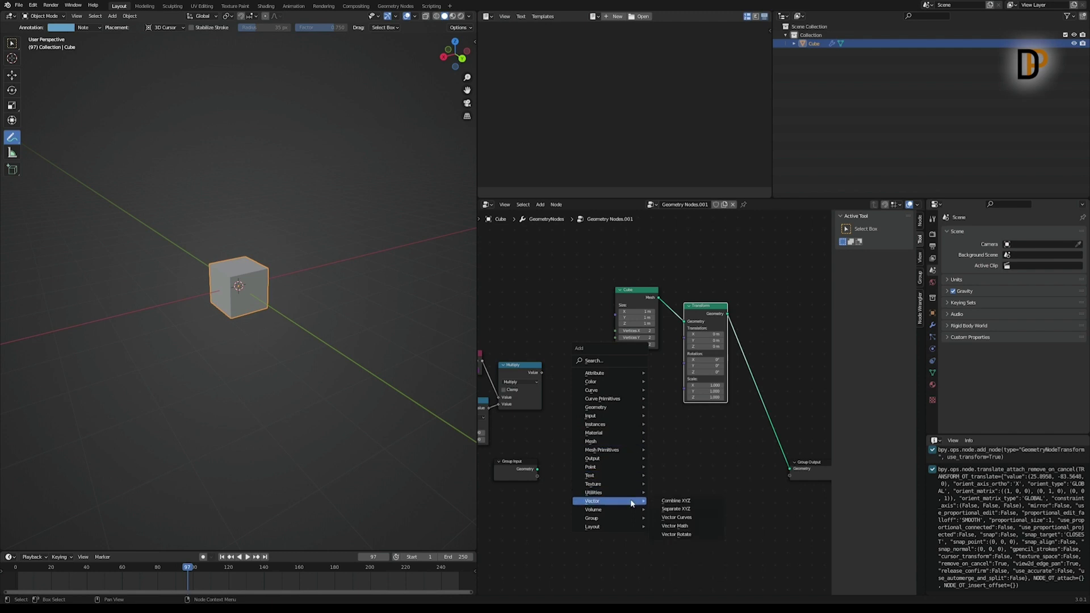
click(678, 502)
click(645, 395)
drag(651, 400, 682, 370)
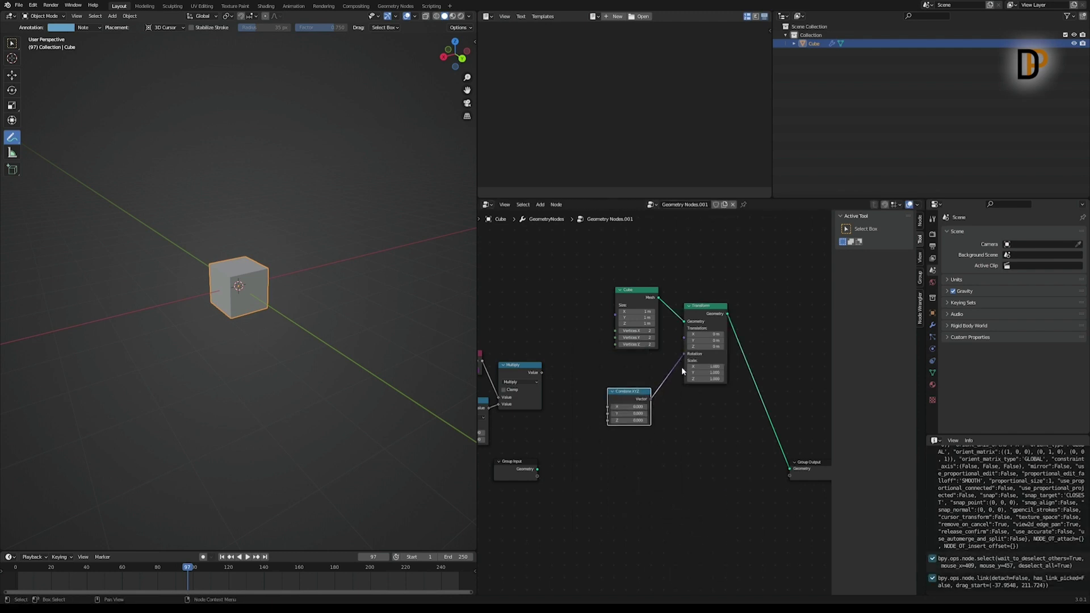
middle_drag(717, 420, 754, 403)
drag(558, 352, 570, 352)
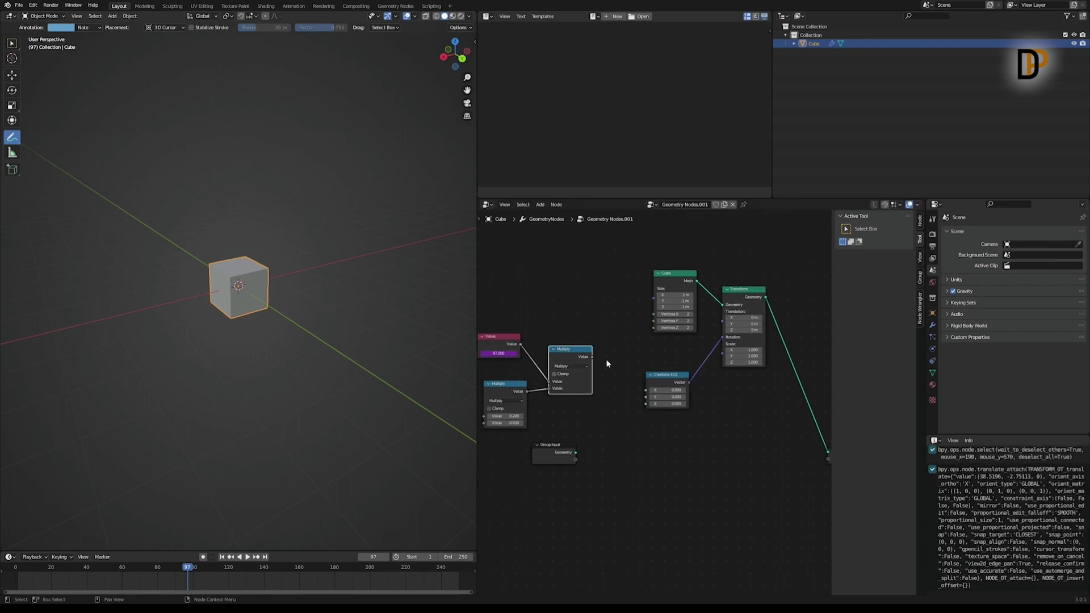
- Link the Multiply node's output to Combine XYZ's Z input and play the animation
drag(592, 357, 646, 403)
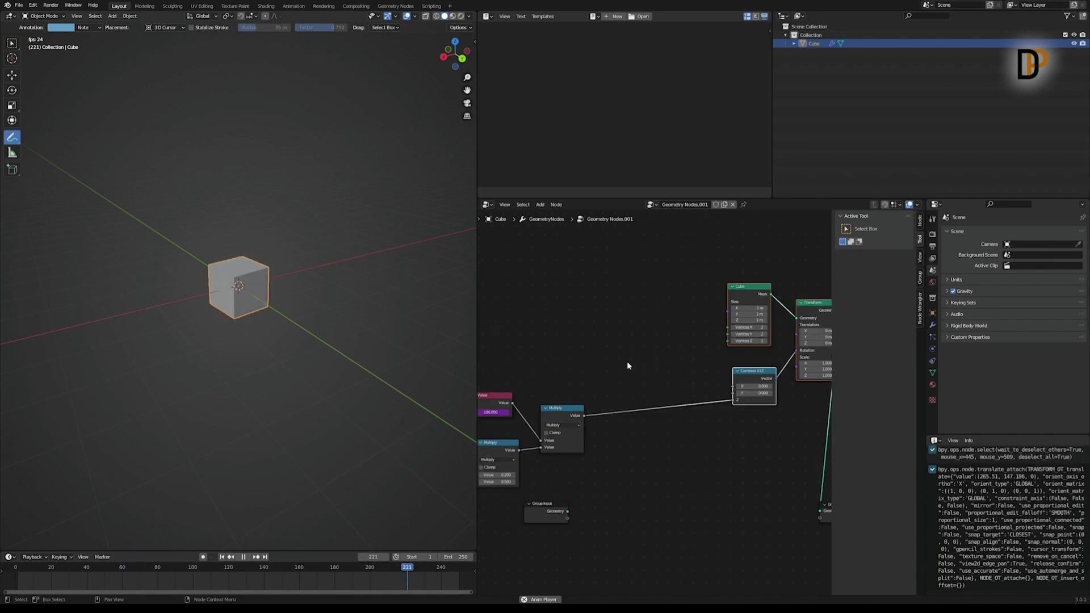
scroll(644, 390, up, 1)
- Duplicate the final Multiply node, insert the copy on its link to Combine XYZ, and set the copy's operation to Sine
click(550, 411)
click(550, 412)
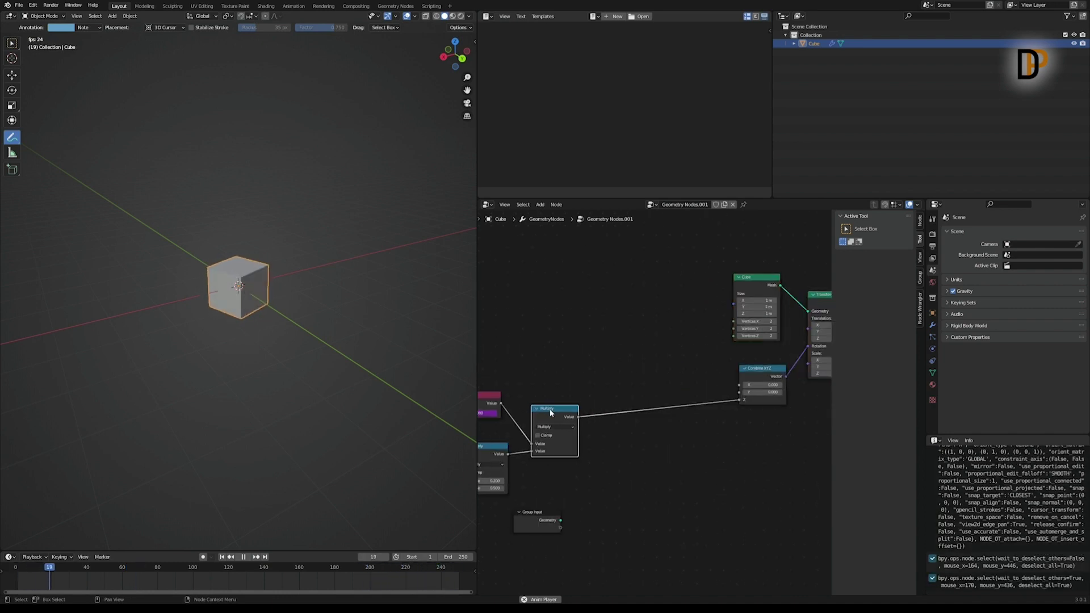
drag(549, 409, 655, 395)
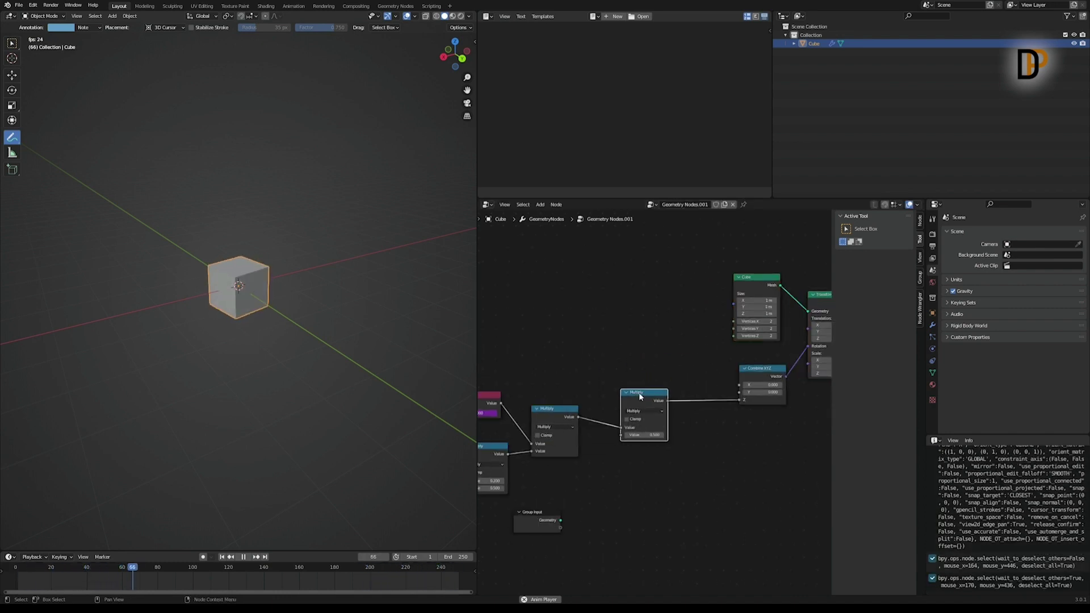
click(643, 409)
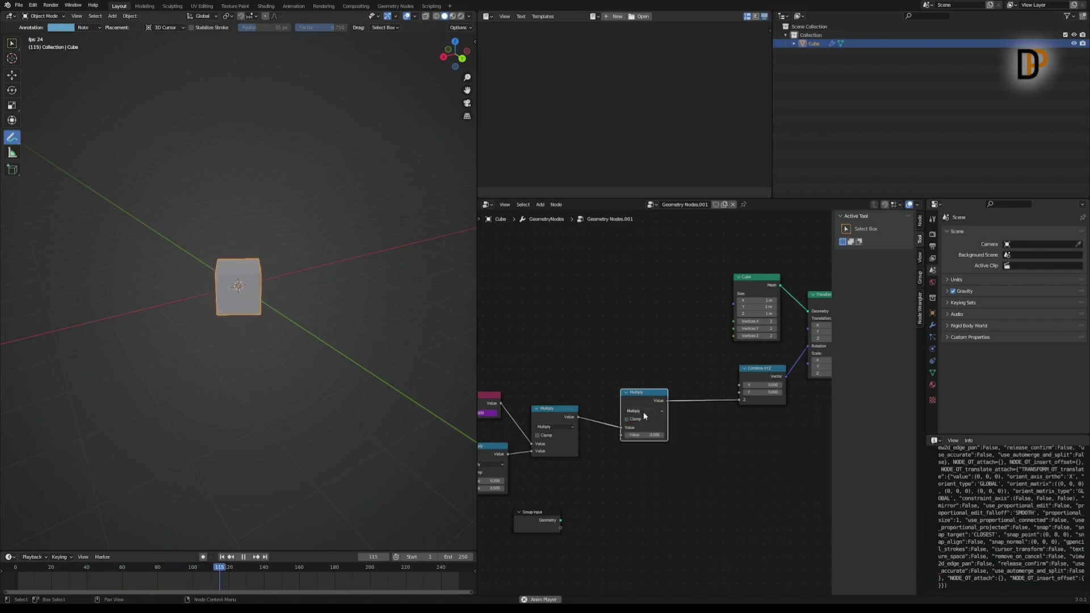
click(644, 411)
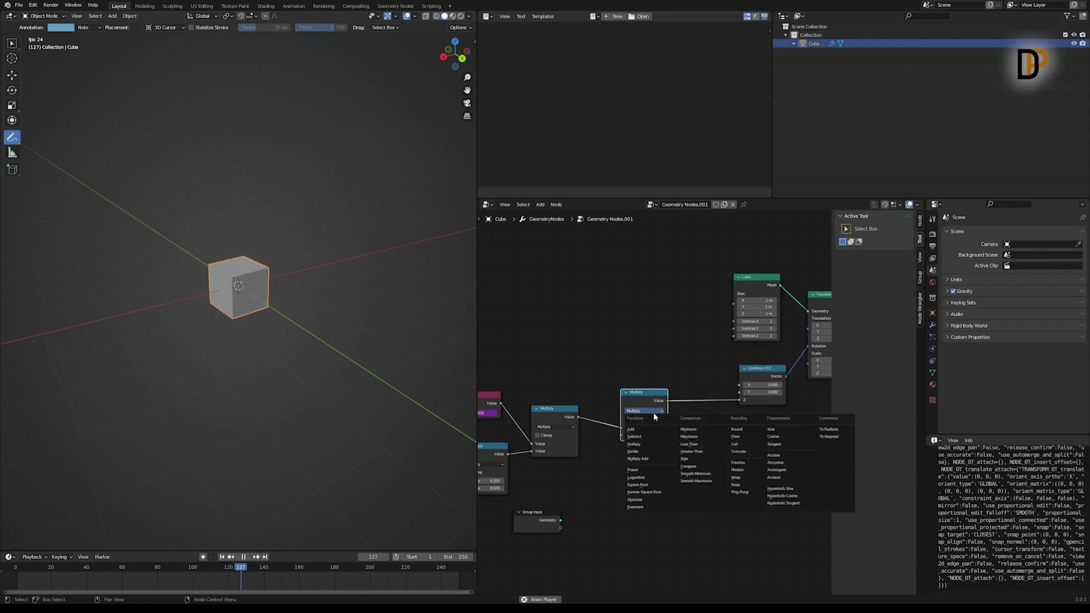
click(774, 430)
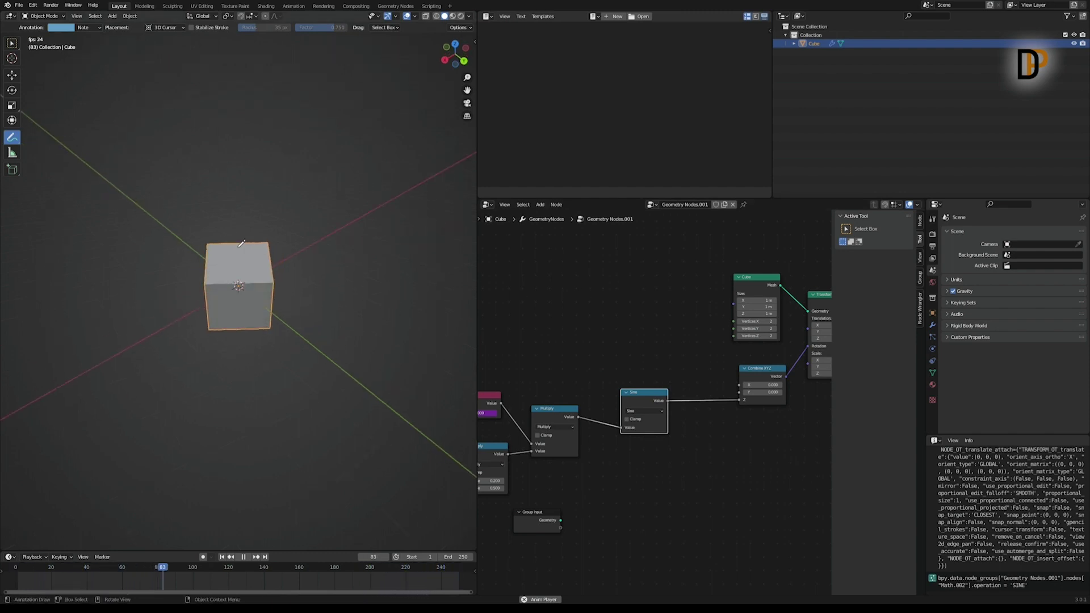
- Move the Sine link from Combine XYZ's Z input to its Y input so the cube swings around Y
middle_drag(764, 316, 744, 306)
drag(718, 389, 719, 382)
middle_drag(283, 318, 244, 318)
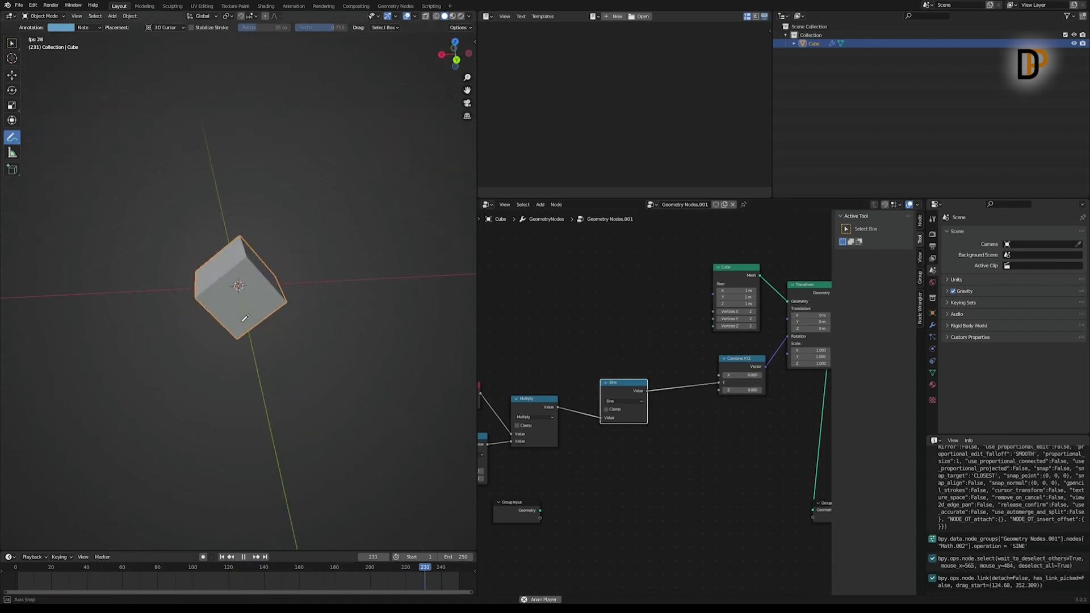
mouse_move(717, 381)
mouse_down()
mouse_move(710, 376)
mouse_move(719, 382)
mouse_up()
- Move the Cube node away from the Transform node and increase its Z size to form a long rod
drag(736, 290, 657, 292)
scroll(370, 309, down, 3)
middle_drag(375, 314, 382, 314)
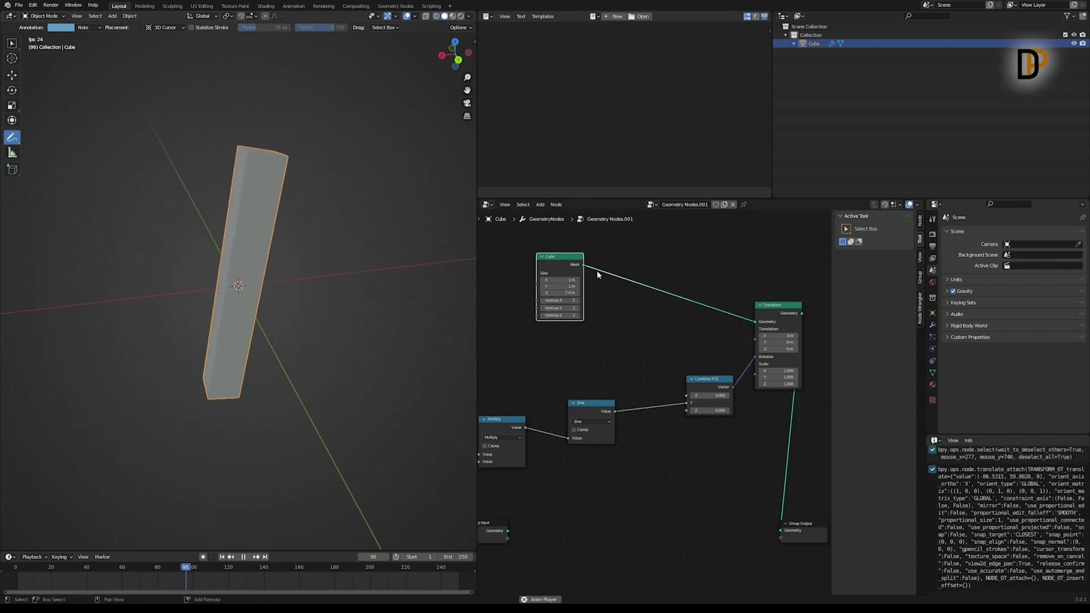
- Insert a Transform node directly after the Cube node and set its Z translation to -2.4 m
key(shift+a)
mouse_move(637, 300)
mouse_down()
mouse_move(648, 300)
mouse_move(630, 299)
mouse_up()
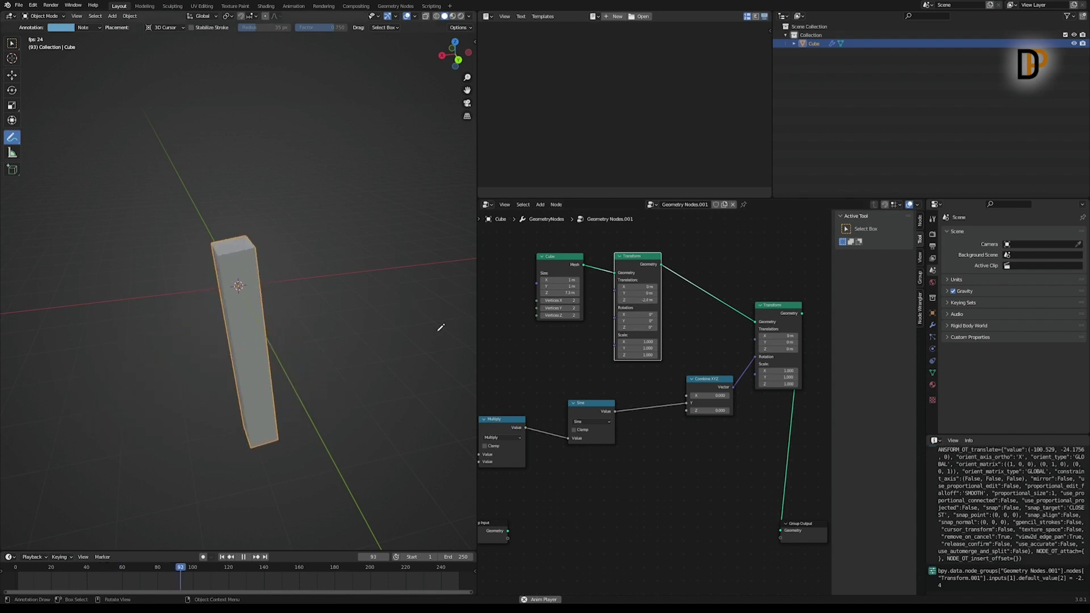
scroll(493, 343, down, 1)
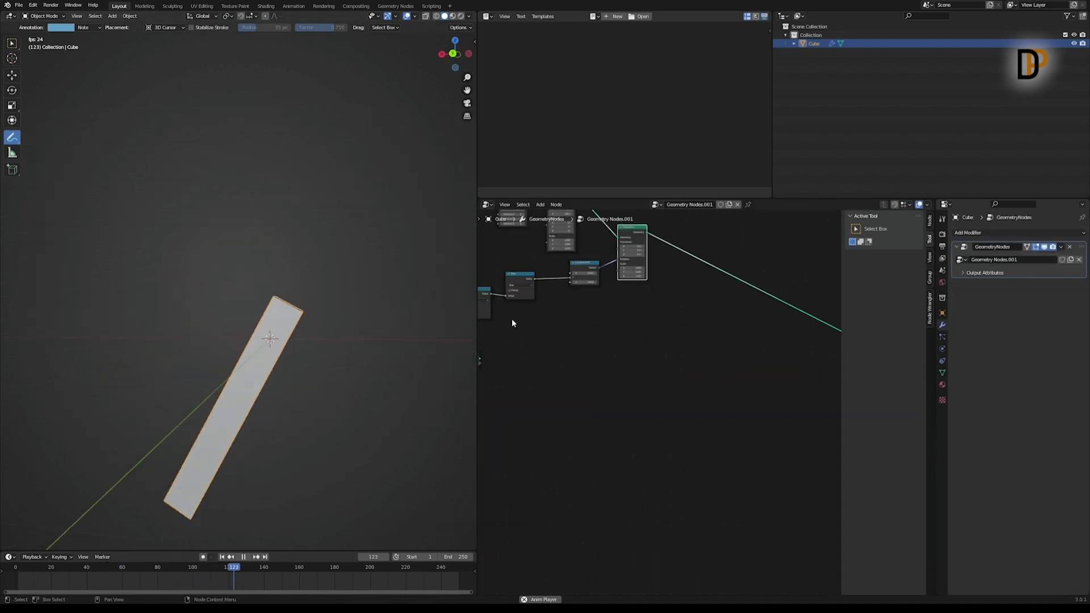
- Duplicate the Sine-driven Transform node and insert the copy after it on the link to the Group Output
drag(637, 231, 649, 243)
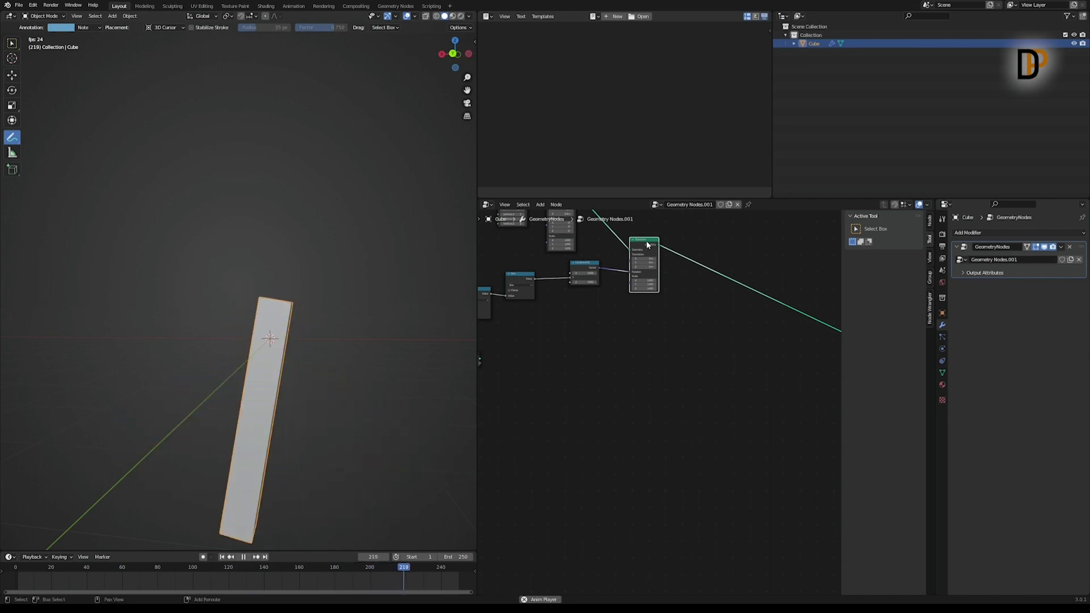
key(shift+d)
click(717, 268)
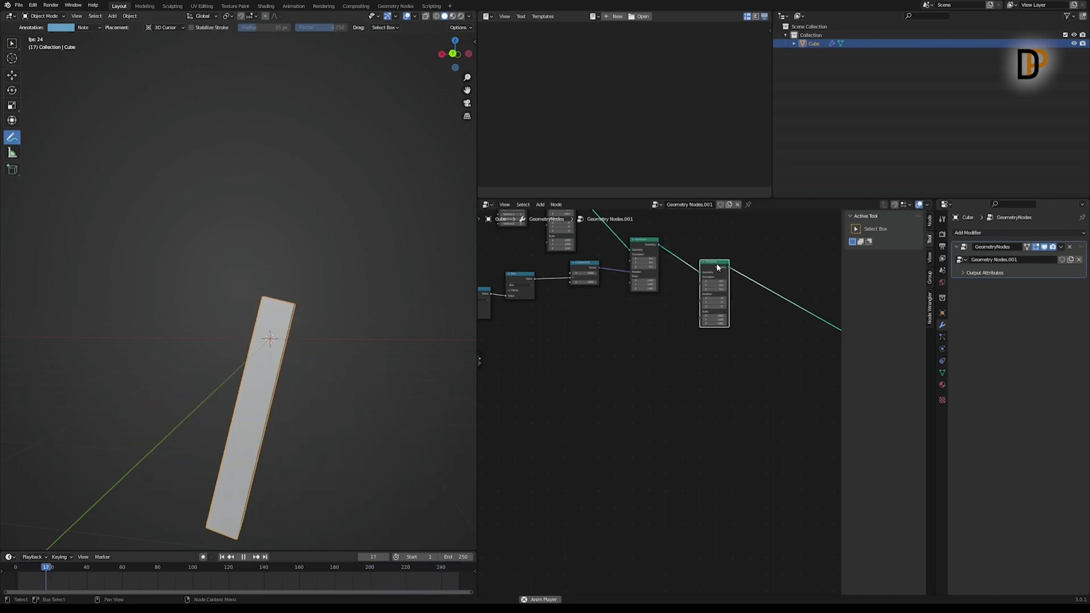
- Duplicate the Combine XYZ node and link the copy's Vector to the last Transform's Translation
scroll(678, 299, up, 1)
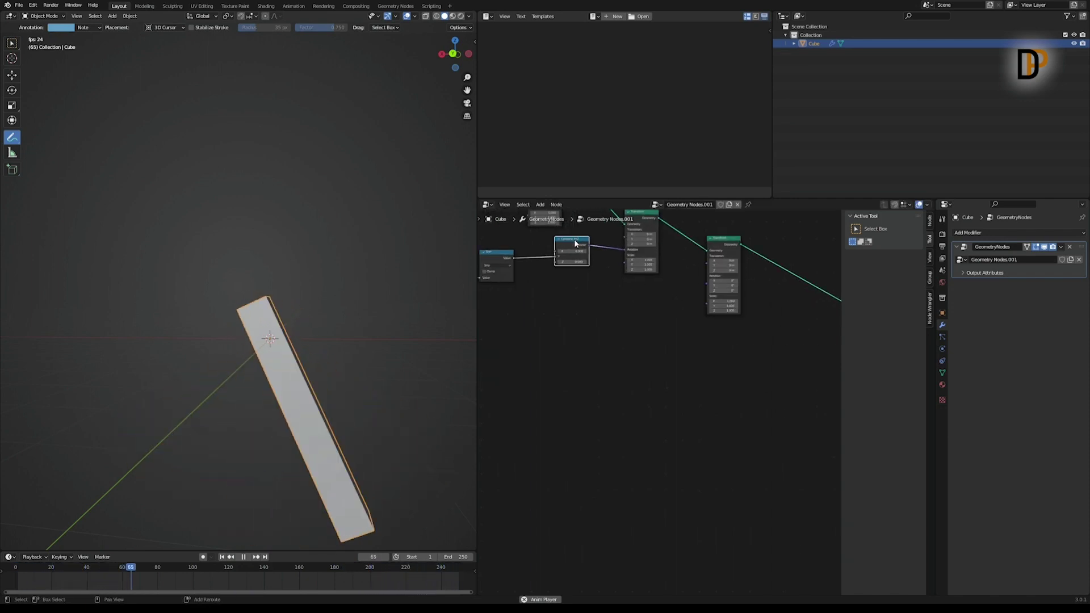
drag(573, 239, 574, 240)
click(614, 290)
drag(630, 294, 708, 266)
middle_drag(544, 260, 601, 267)
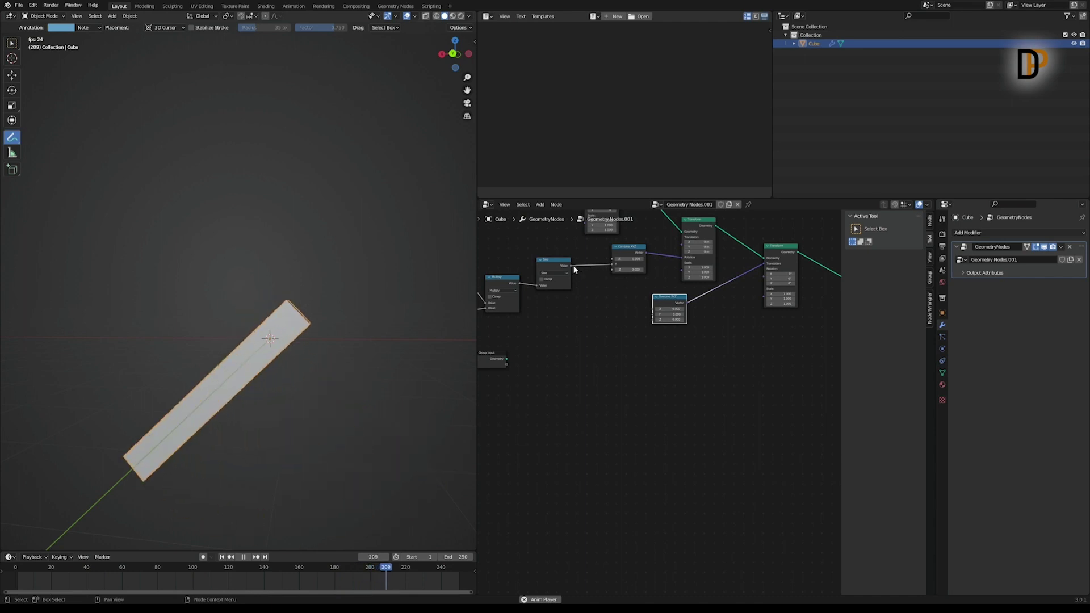
- Try driving the new Combine XYZ's Z input with the Sine output
drag(571, 265, 652, 321)
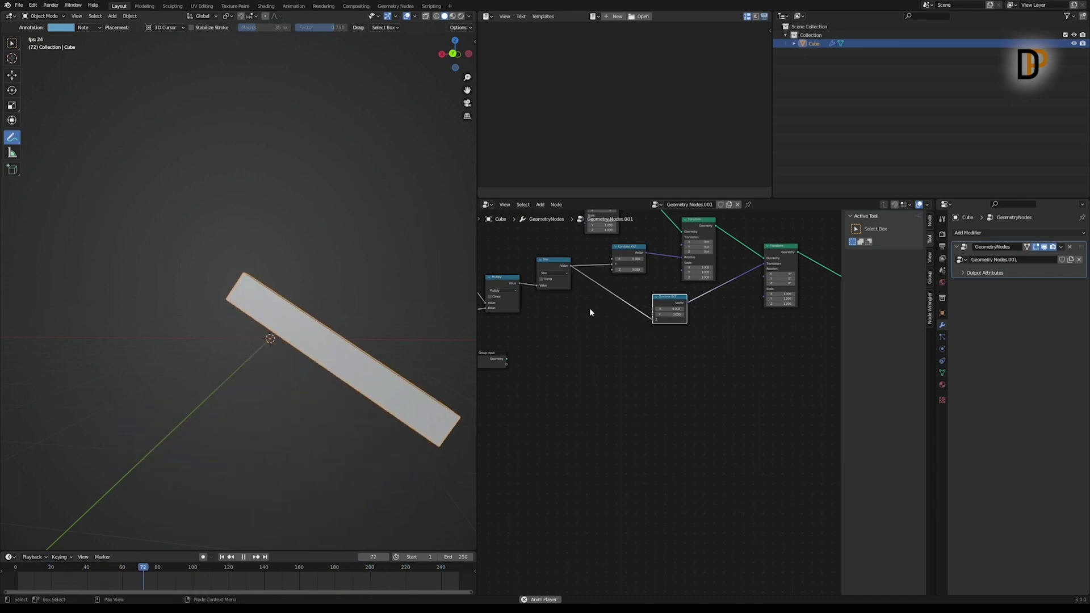
middle_drag(589, 308, 620, 316)
scroll(630, 325, down, 1)
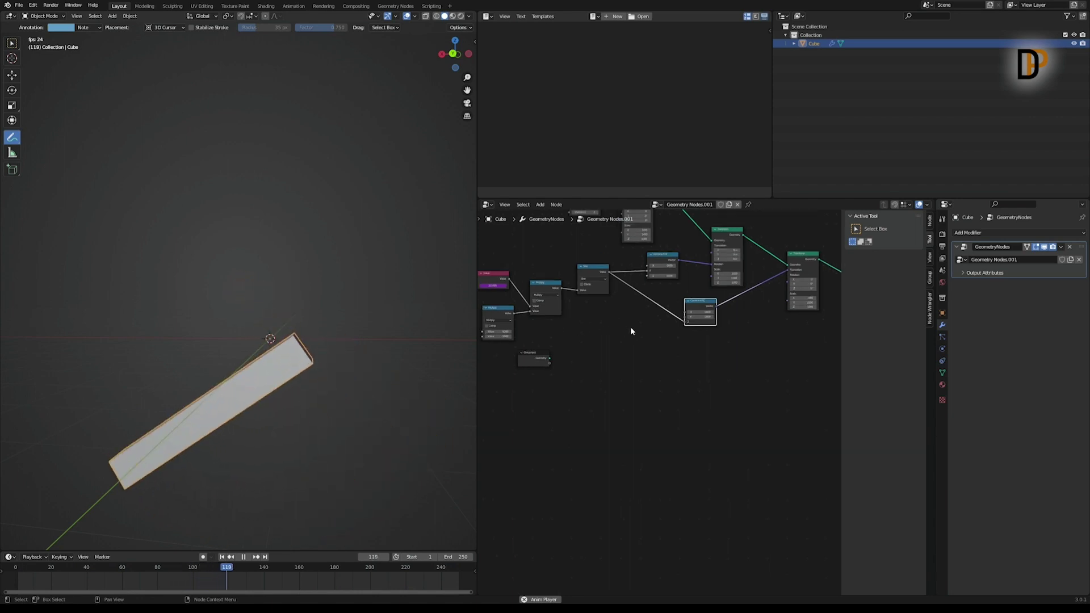
- Duplicate the Sine node as a Cosine, feed it from the Multiply output, and link it to the translation Combine XYZ's Z
click(592, 272)
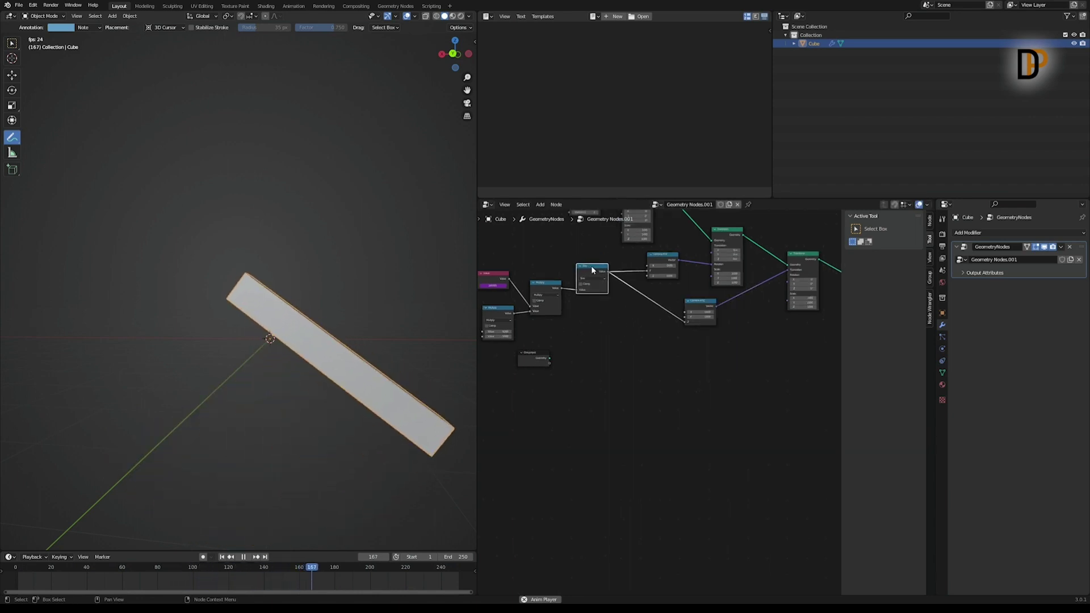
key(shift+d)
click(616, 323)
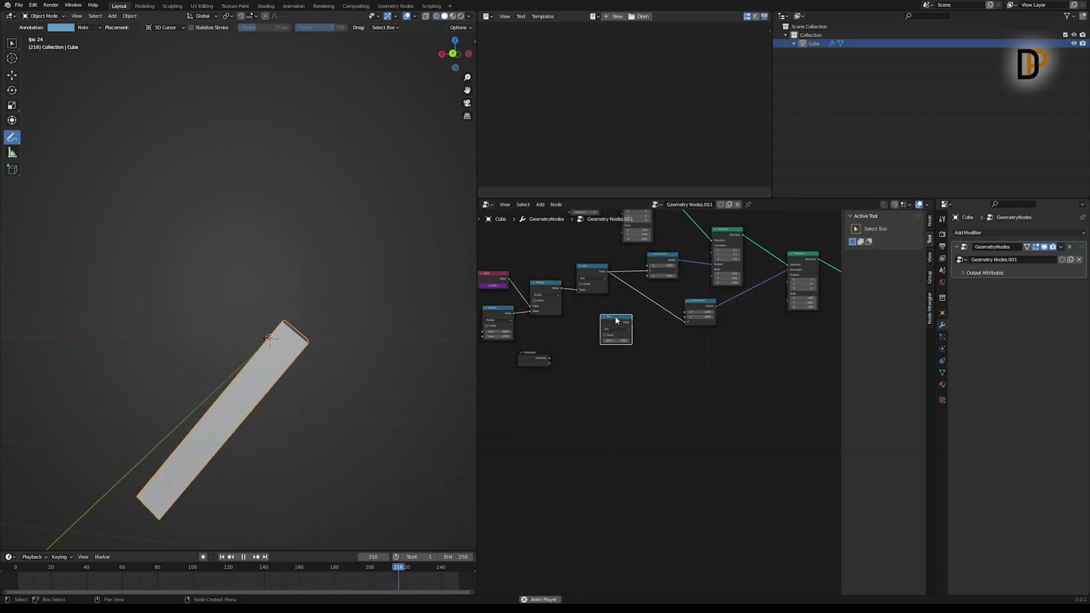
click(616, 329)
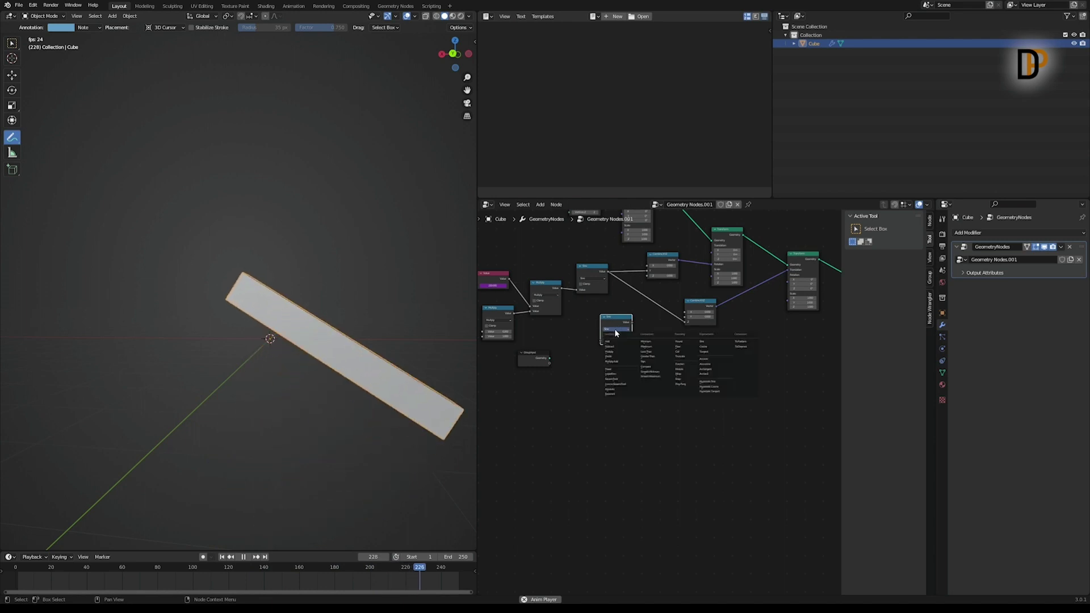
click(702, 346)
drag(632, 322, 684, 322)
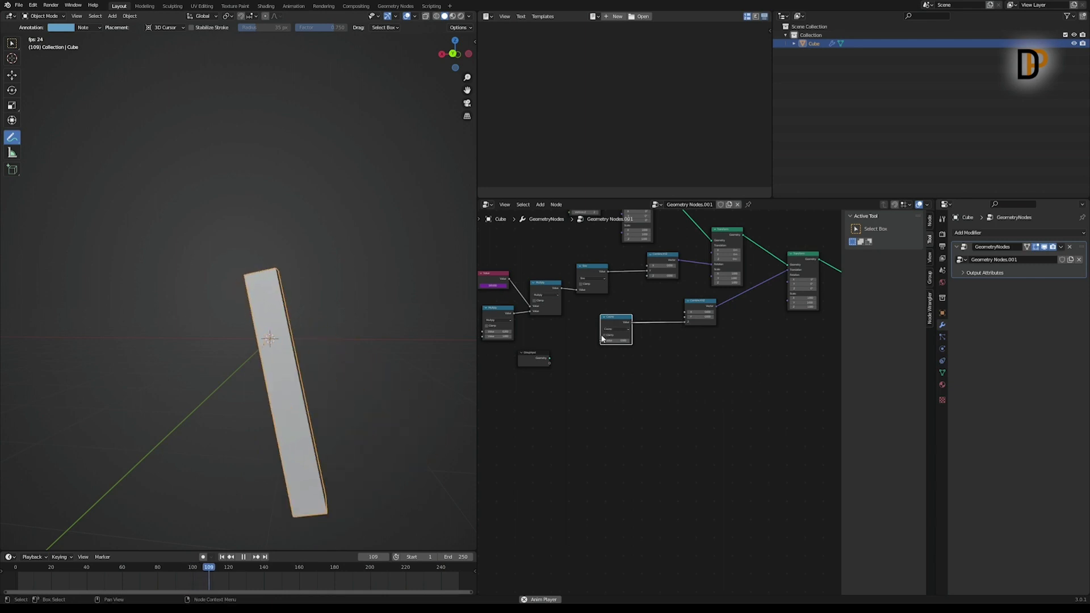
drag(560, 288, 601, 341)
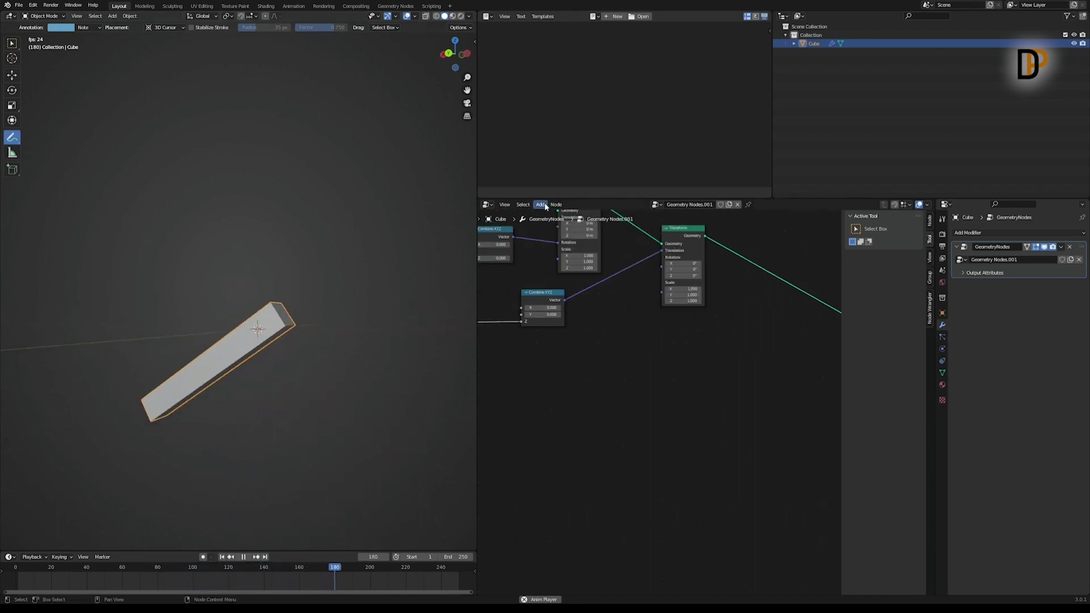
- Insert a Join Geometry node before the Group Output and add a Cylinder mesh primitive node
key(shift+a)
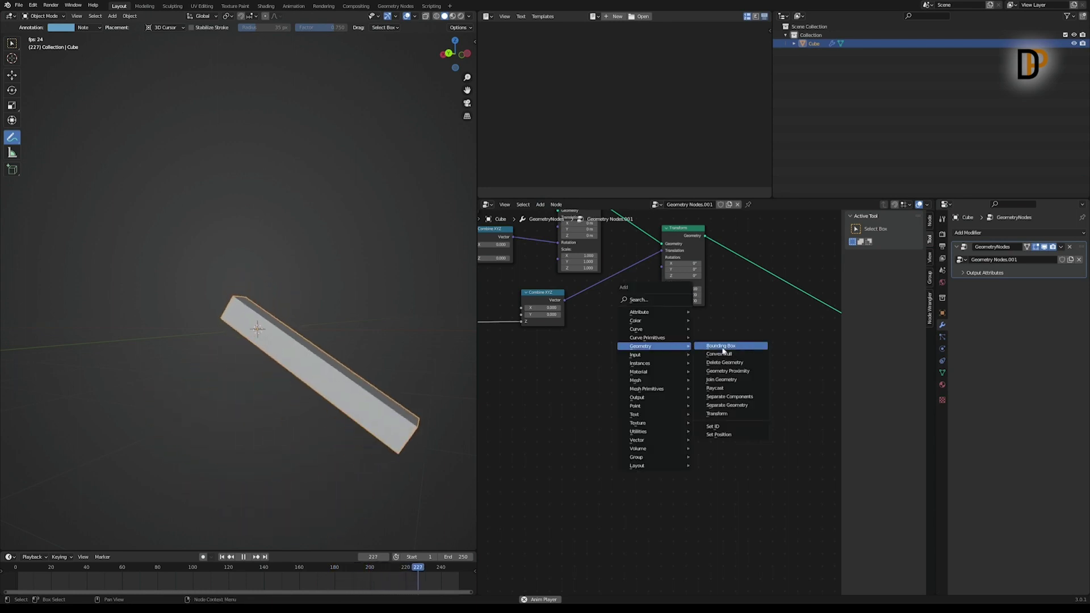
click(721, 379)
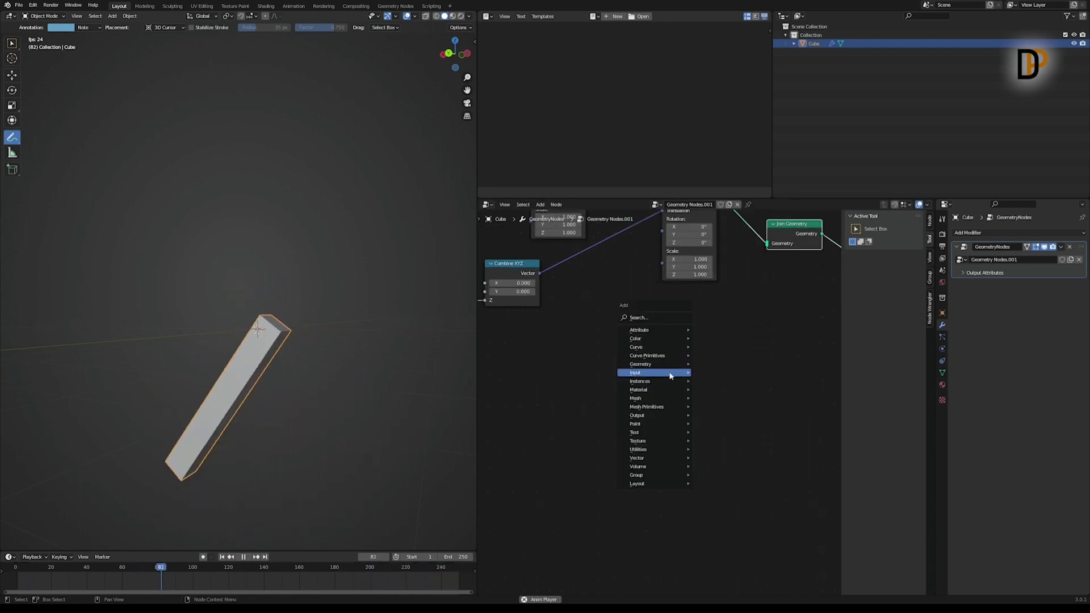
mouse_move(671, 407)
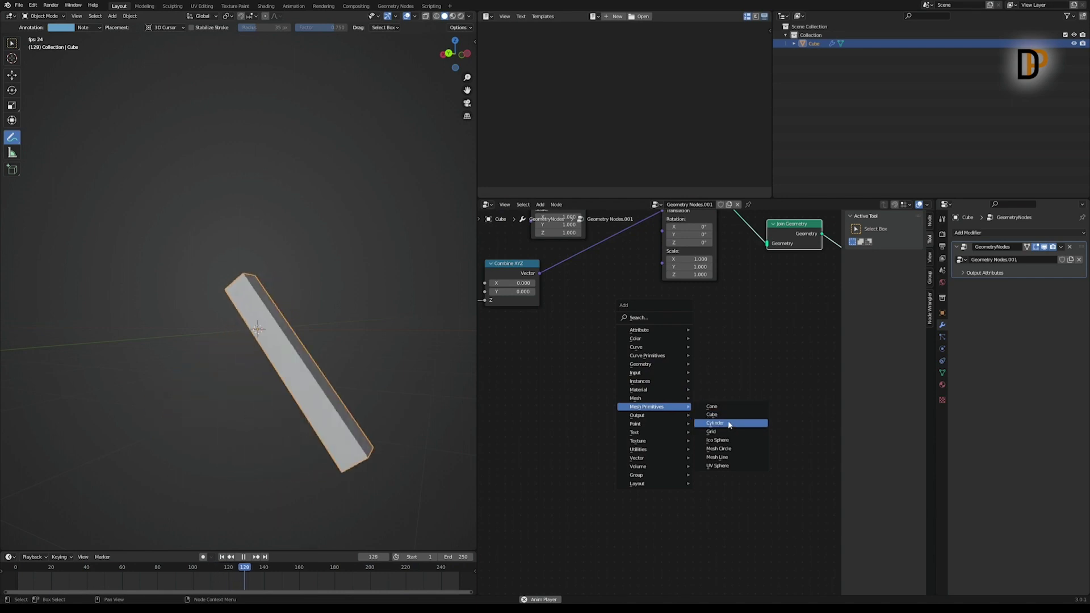
click(715, 423)
click(632, 349)
- Add a Transform node fed by the Cylinder's Mesh output and set its X rotation to 90°
key(shift+a)
mouse_move(608, 351)
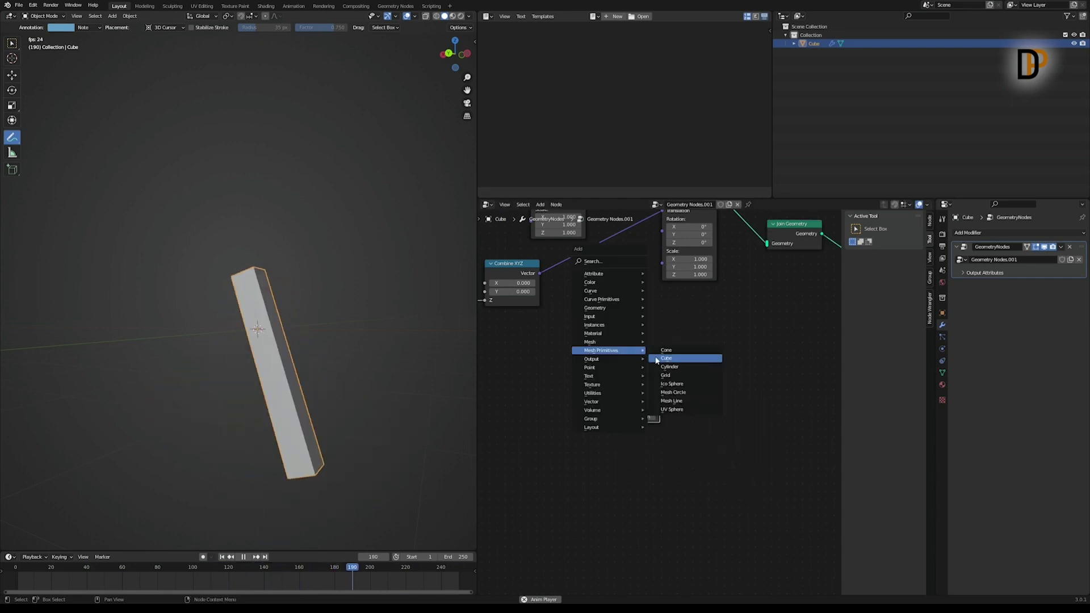
mouse_move(629, 309)
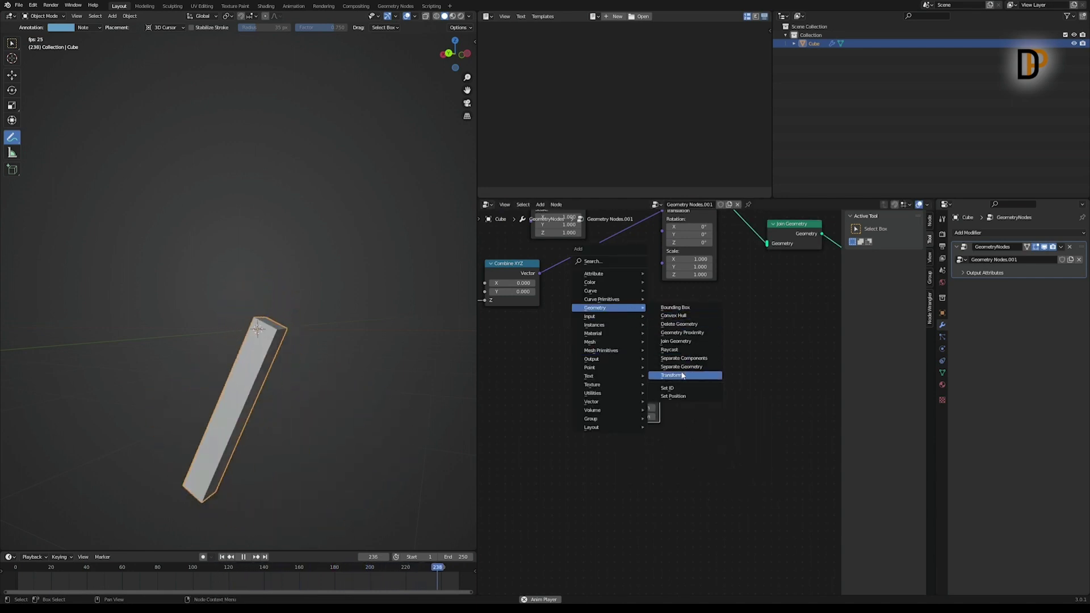
click(683, 375)
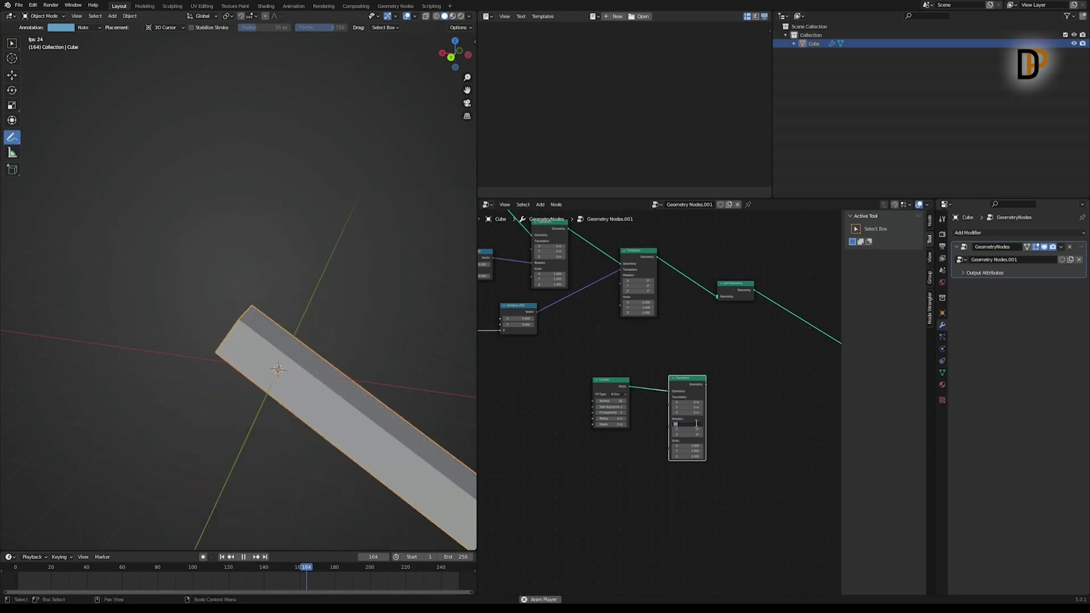
text(90)
key(Return)
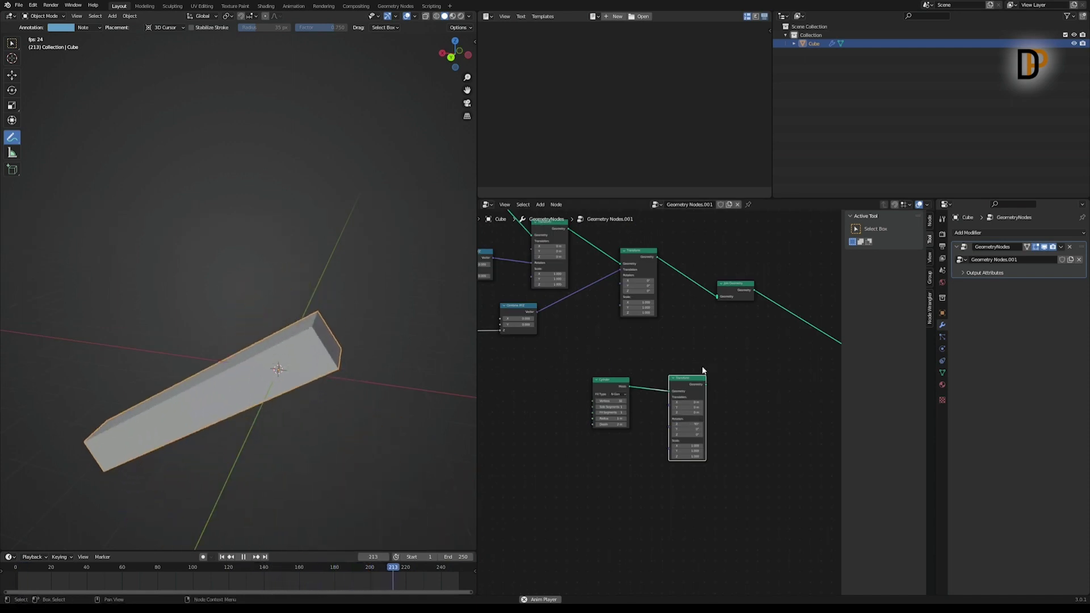
- Link the cylinder's Transform to Join Geometry and reduce the Cylinder node to 6 vertices
drag(705, 384, 718, 297)
drag(610, 401, 527, 398)
middle_drag(519, 394, 452, 362)
scroll(676, 310, up, 3)
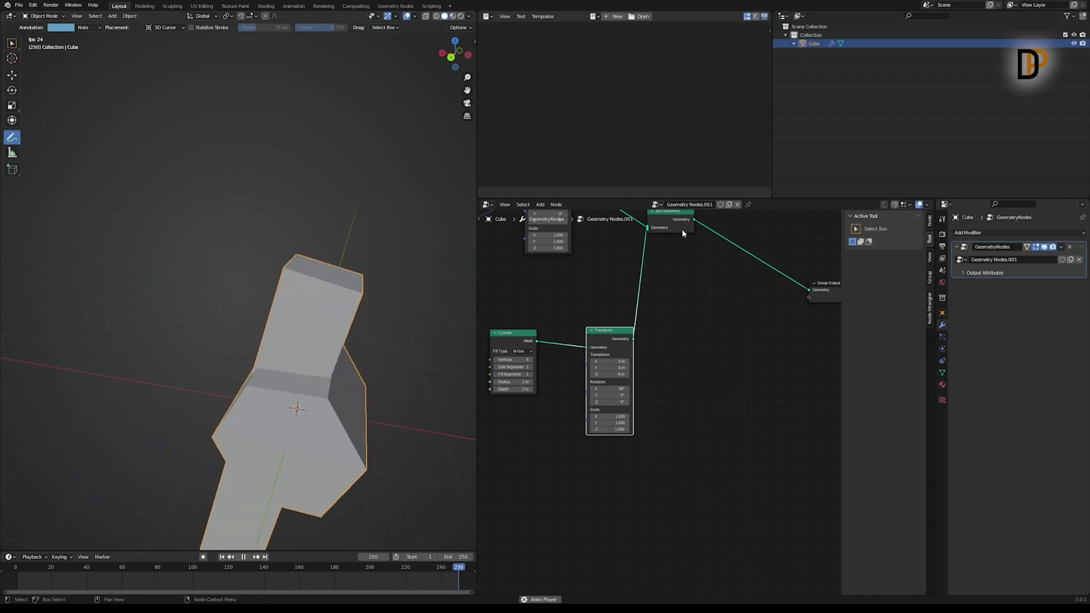
- Duplicate the cylinder's Transform node, insert the copy before Join Geometry, and set the copy's X rotation to 0°
drag(682, 233, 749, 250)
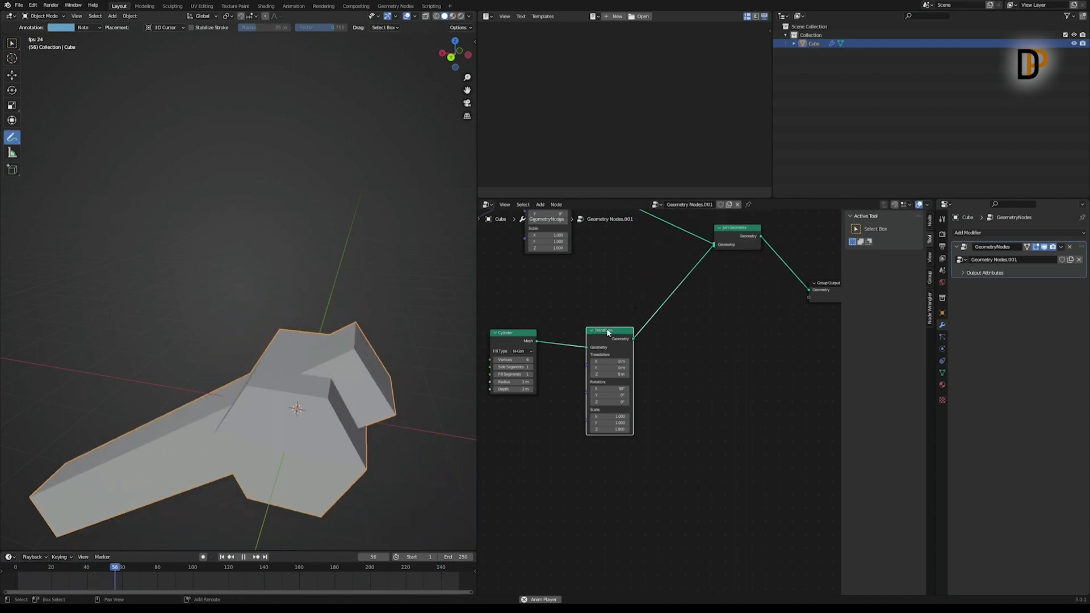
key(shift+d)
click(692, 347)
click(703, 402)
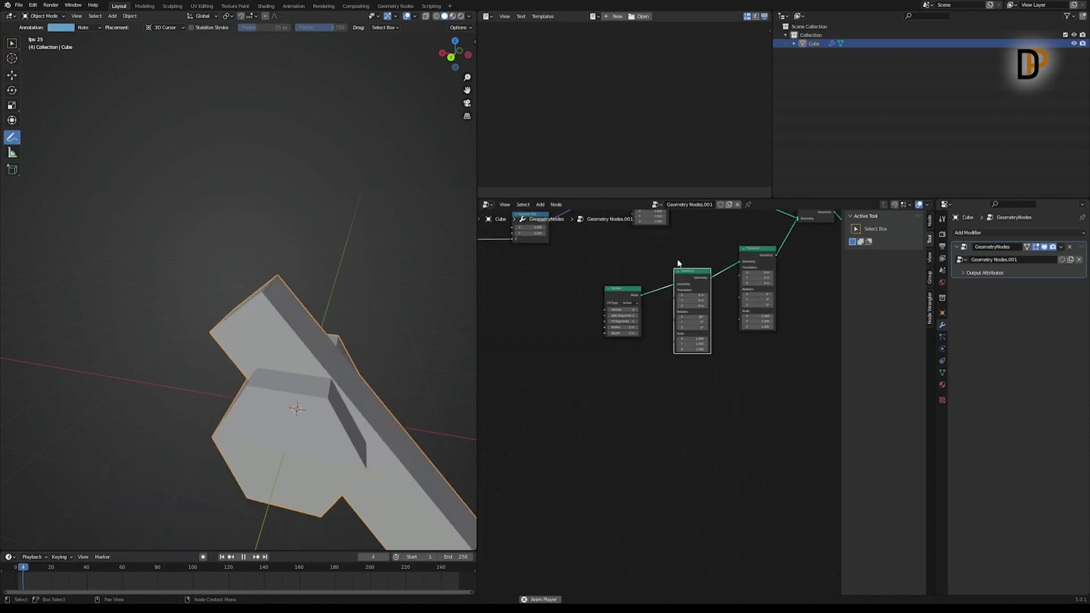
- Duplicate the translation Combine XYZ node below the Cylinder node and link its Vector to the cylinder's second Transform's Rotation
middle_drag(679, 263, 679, 337)
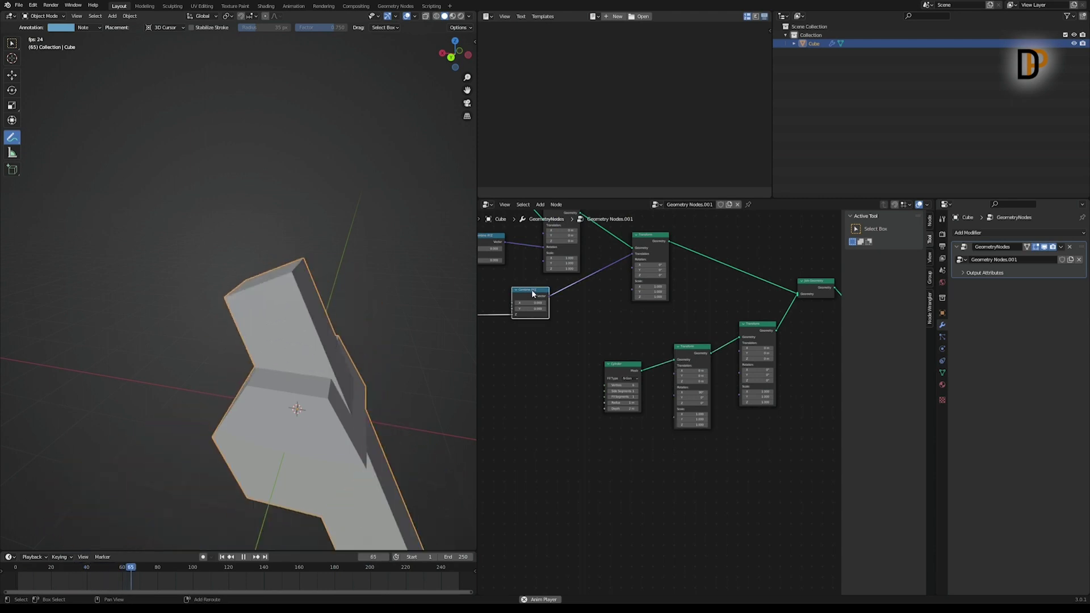
key(shift+d)
click(652, 452)
drag(671, 457, 741, 371)
middle_drag(746, 436, 808, 434)
- Link the Multiply node's output to the Y input of the cylinder's Combine XYZ node
scroll(808, 434, up, 1)
scroll(809, 432, down, 2)
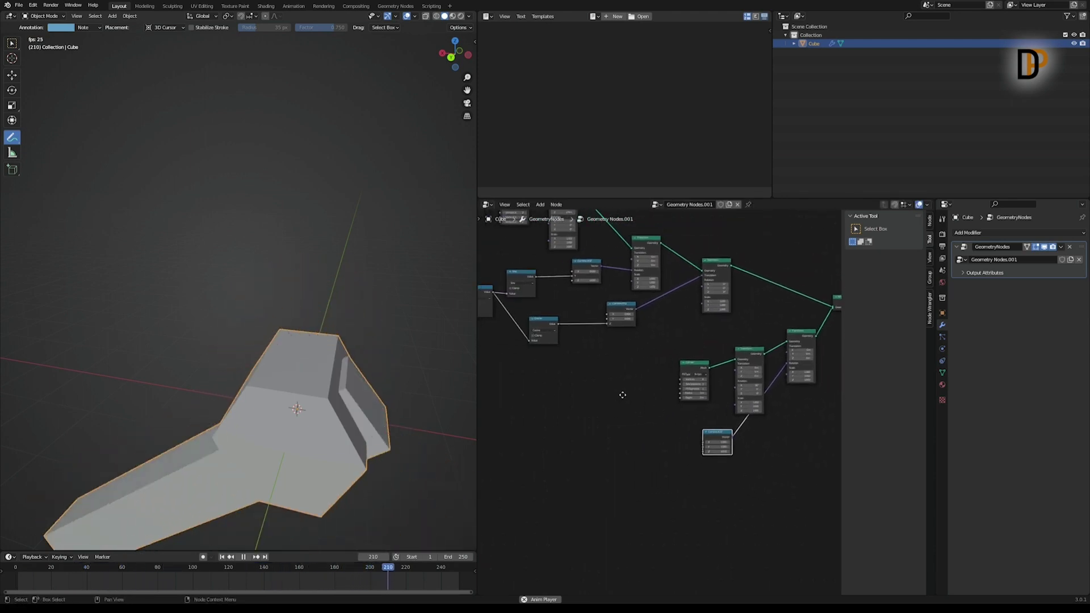
drag(513, 306, 550, 340)
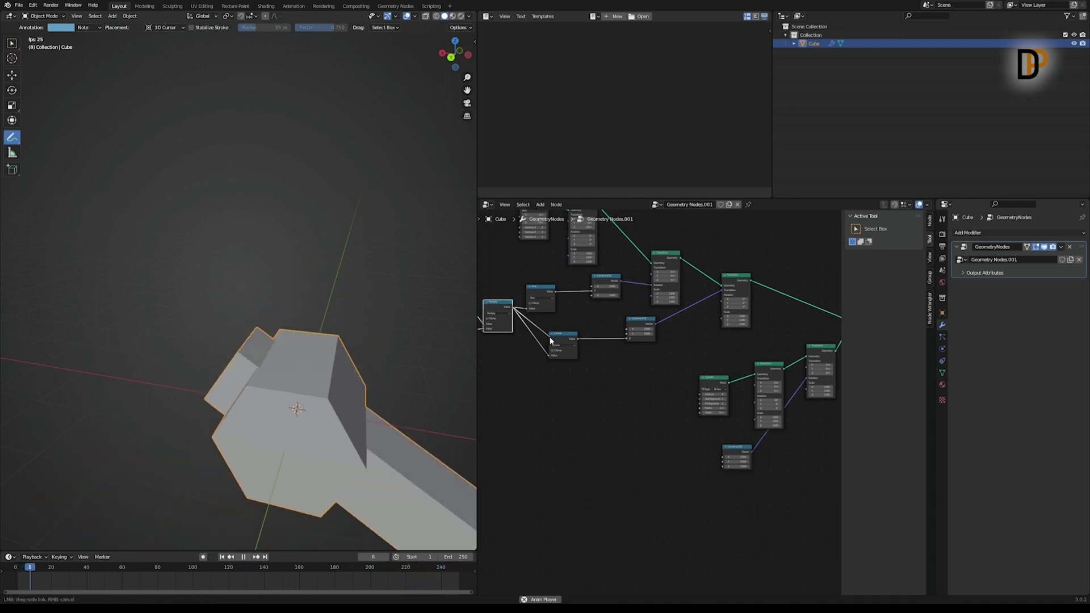
drag(721, 454, 722, 460)
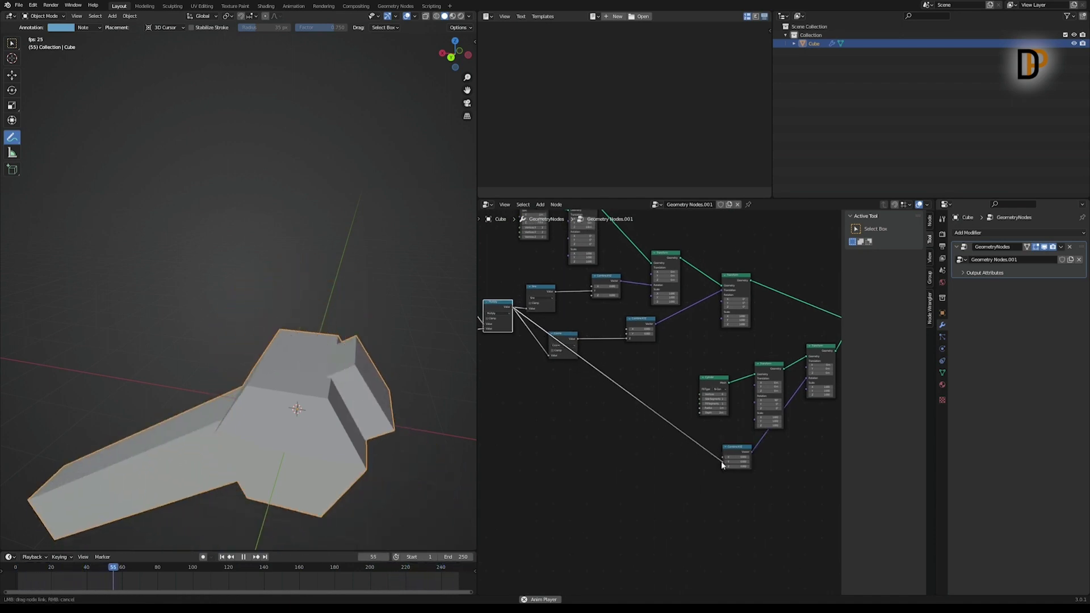
- Examine the animated rod and hexagonal cylinder from several angles together with the node links that drive their rotation
scroll(235, 355, up, 3)
middle_drag(361, 371, 315, 357)
middle_drag(564, 451, 689, 402)
scroll(636, 372, down, 3)
scroll(688, 419, up, 2)
mouse_move(642, 345)
middle_down()
mouse_move(722, 427)
mouse_move(618, 360)
mouse_move(638, 357)
middle_up()
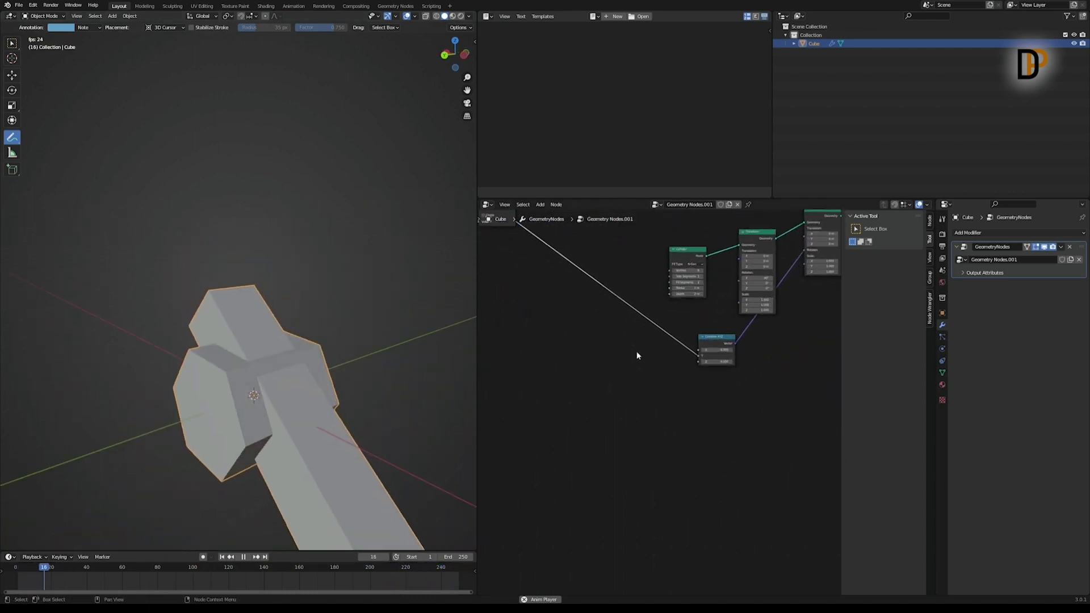
scroll(346, 349, down, 3)
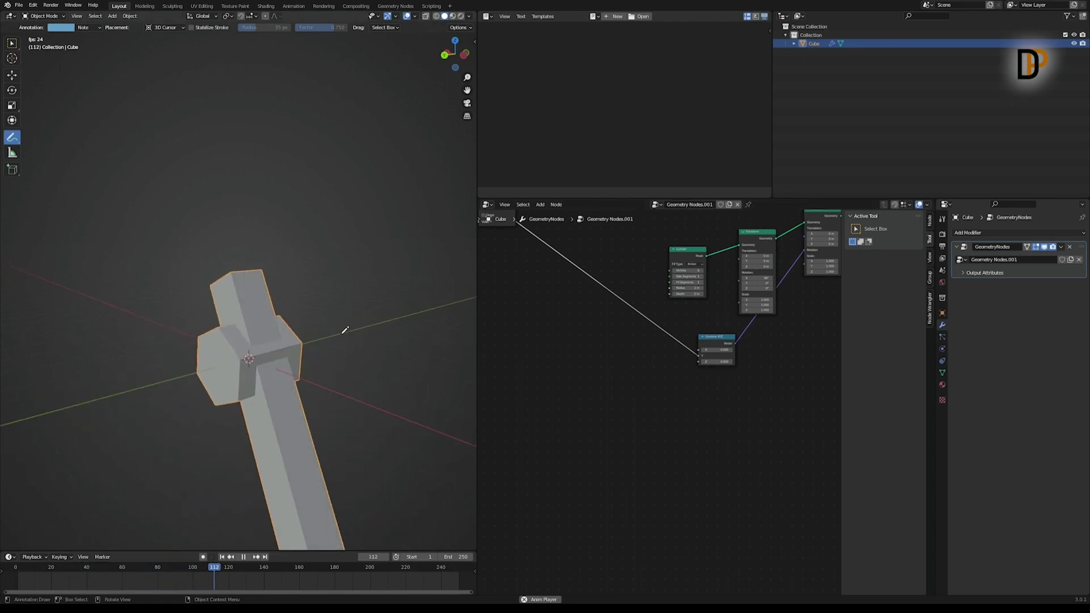
scroll(329, 327, down, 2)
middle_drag(329, 328, 408, 364)
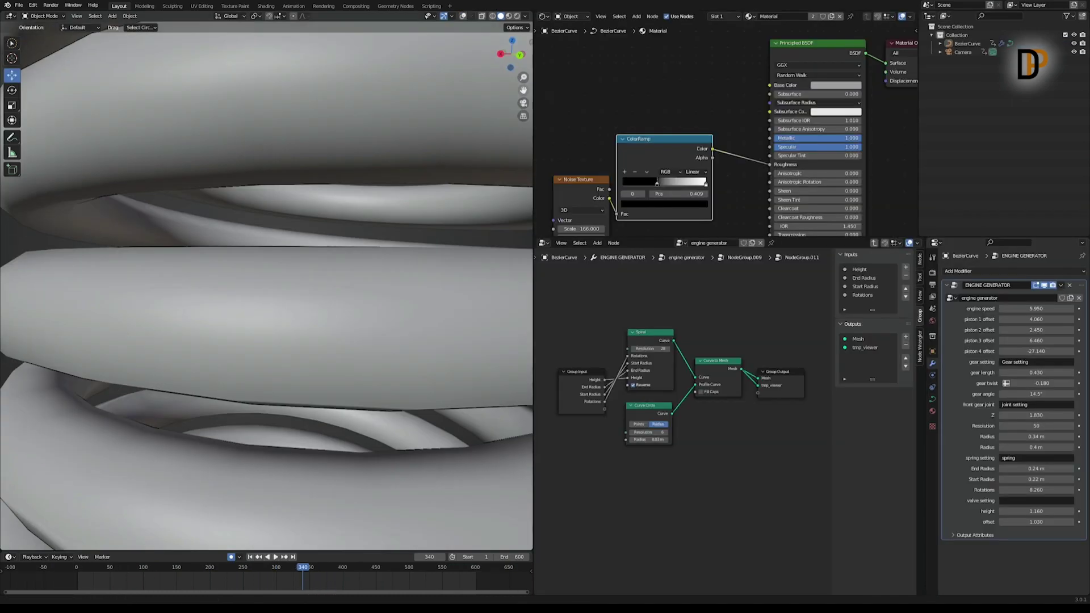
- Set the spring's Spiral node height to 1 m and draw a link from its Height input
middle_drag(465, 170, 449, 188)
scroll(448, 188, down, 5)
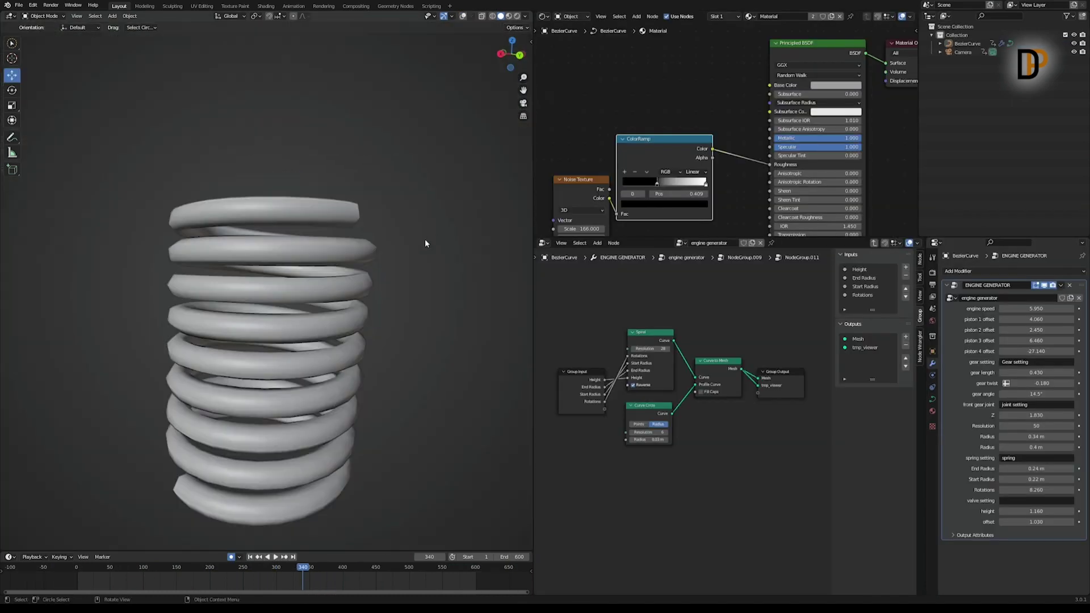
middle_drag(425, 239, 392, 274)
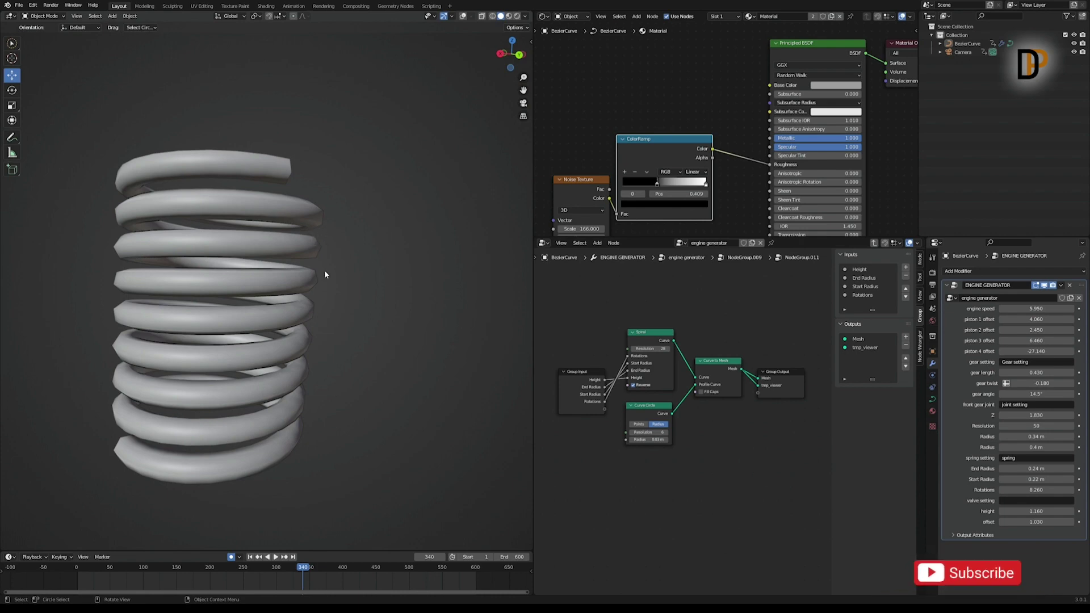
scroll(329, 295, down, 3)
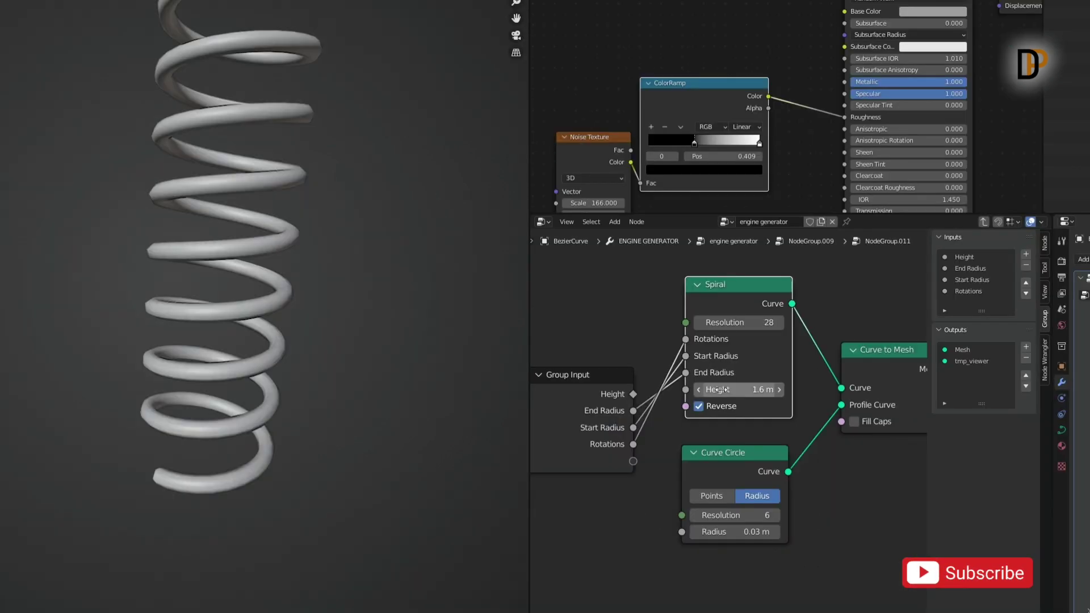
drag(722, 391, 695, 391)
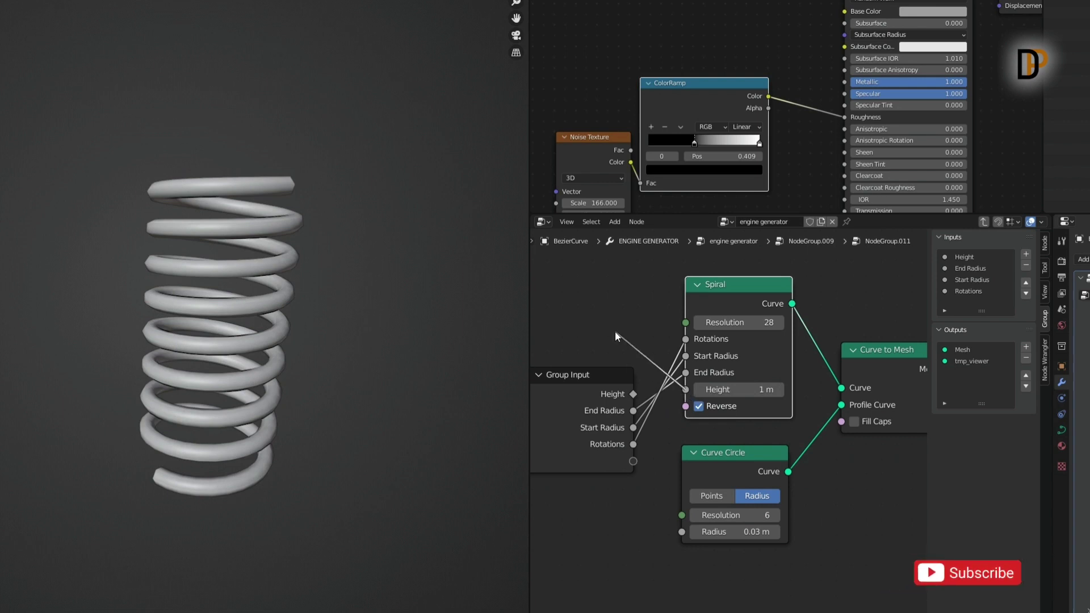
mouse_move(615, 332)
mouse_down()
mouse_move(605, 324)
mouse_move(620, 326)
mouse_up()
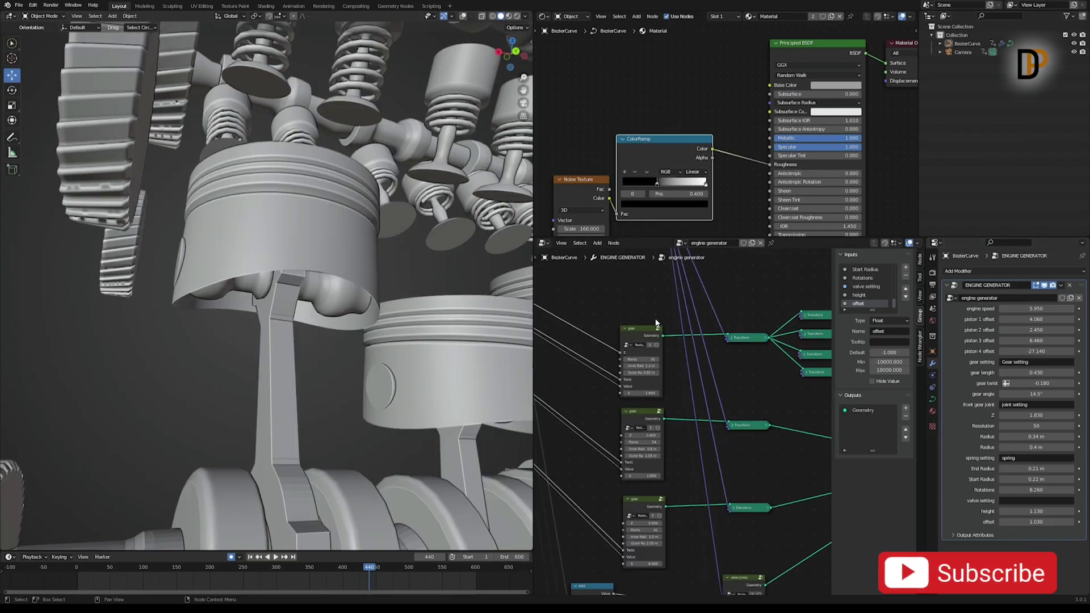